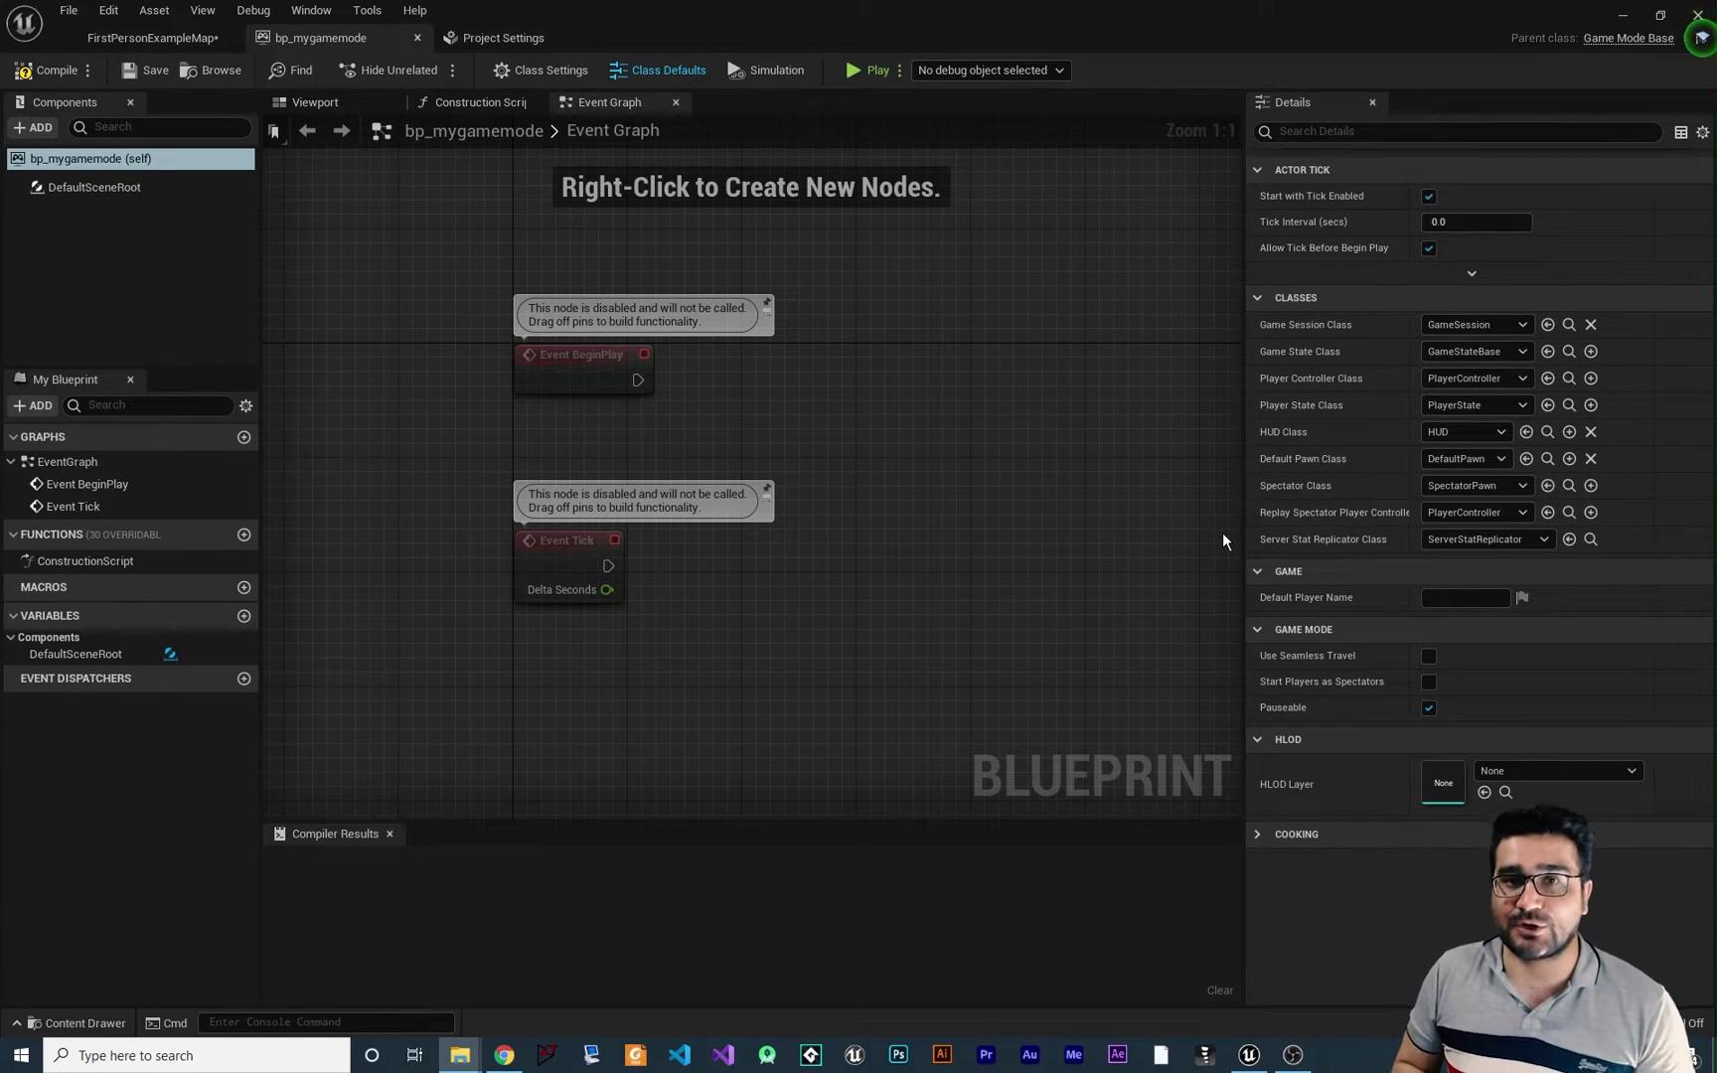
# - Open the Content Drawer on the myClasses folder, showing bp_myactor, bp_mygamemode and bp_platform
pyautogui.click(78, 1022)
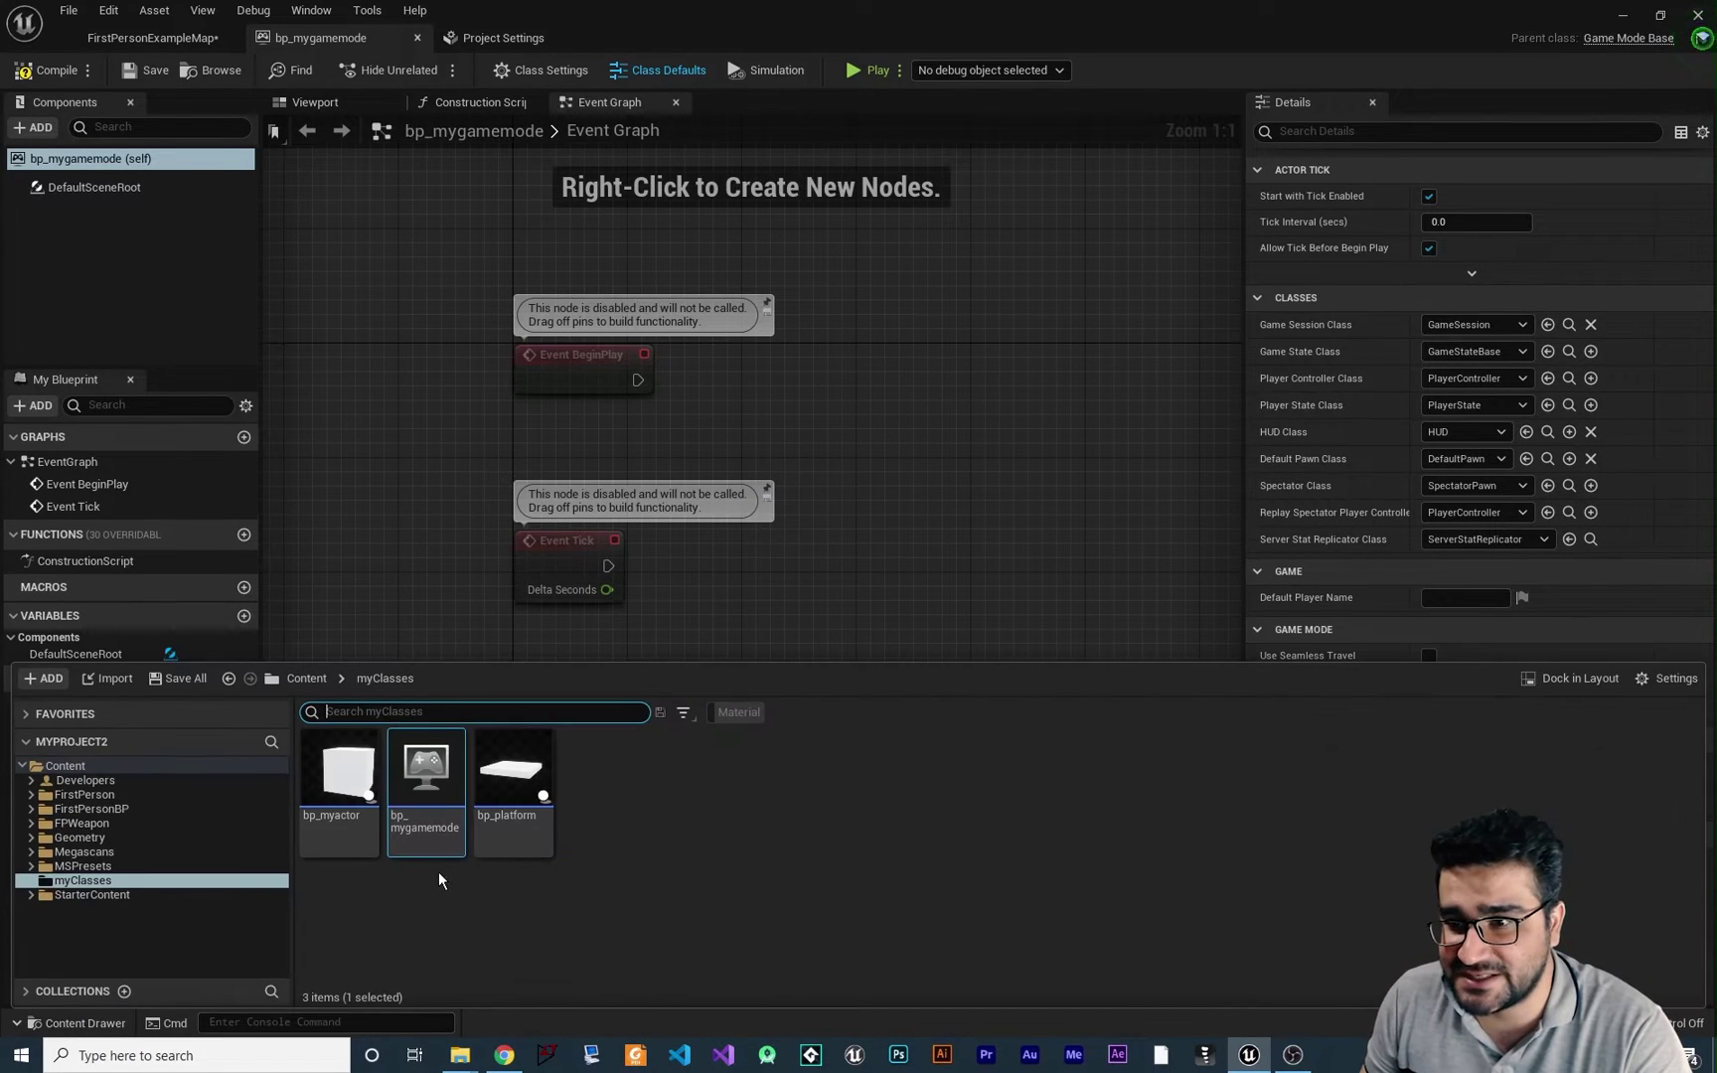
# - Set FirstPersonExampleMap's World Settings GameMode Override to bp_mygamemode and save the level
pyautogui.click(495, 40)
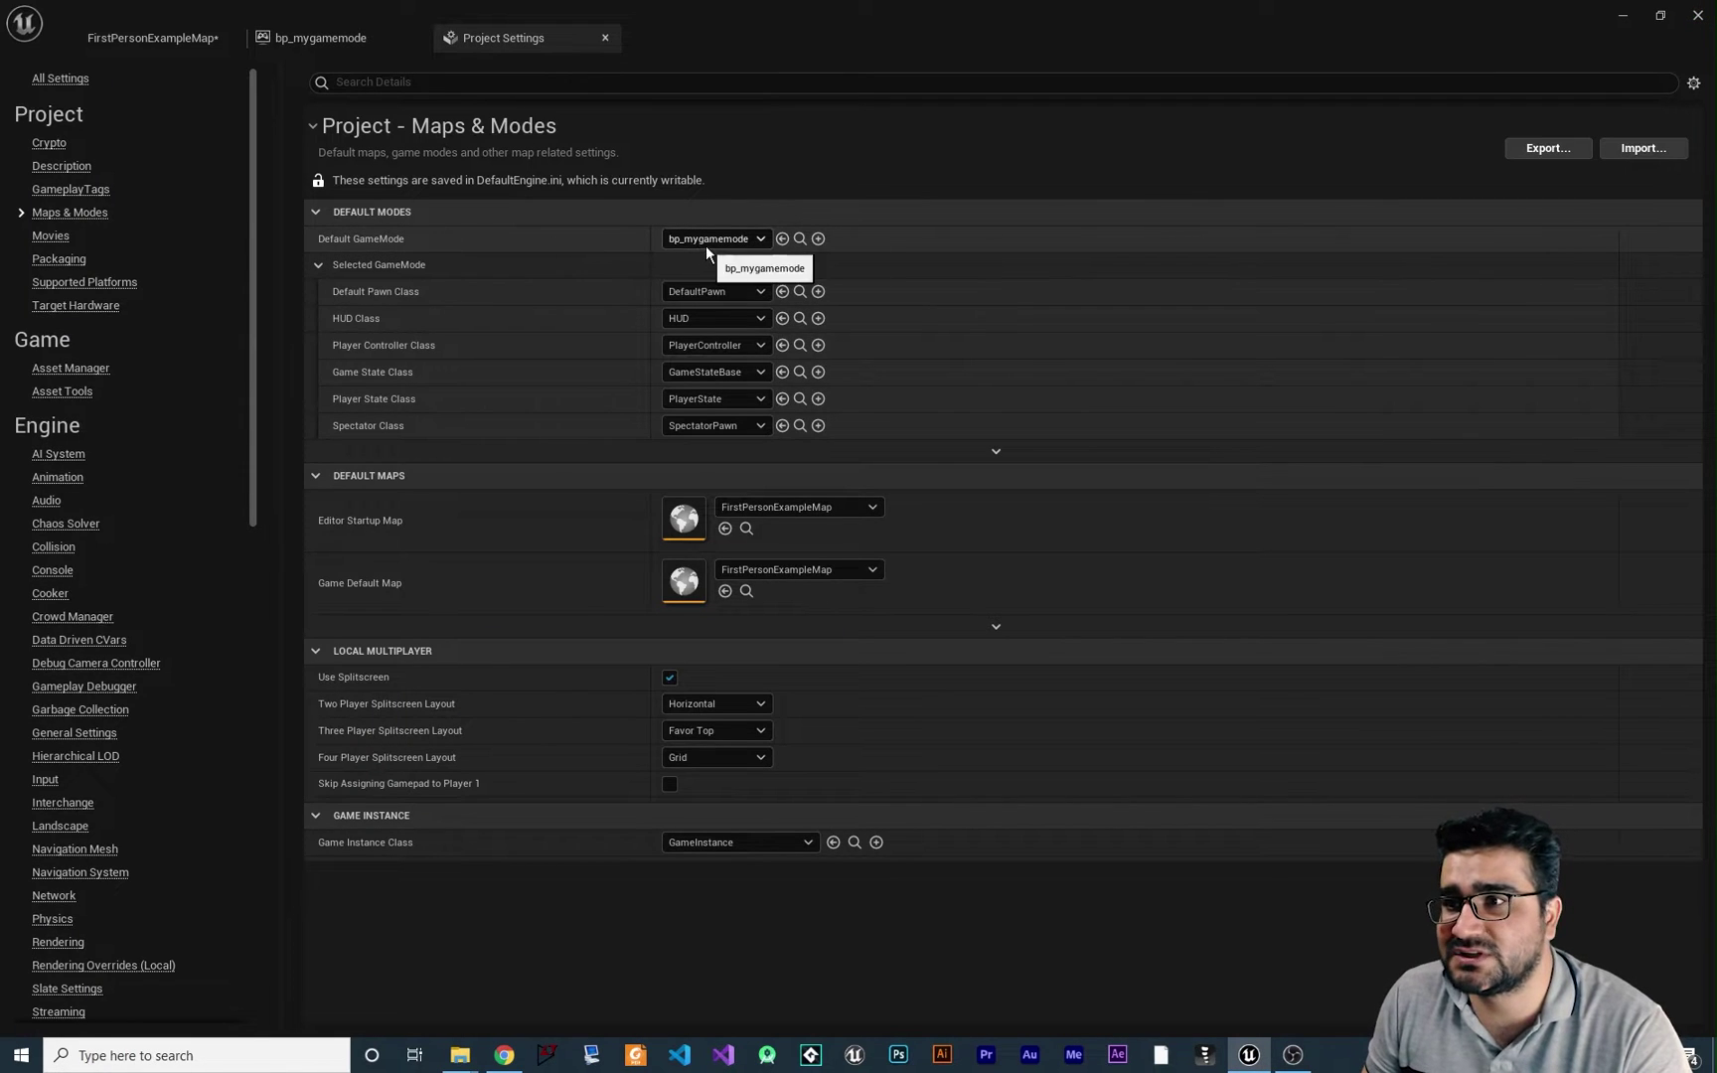
pyautogui.click(187, 46)
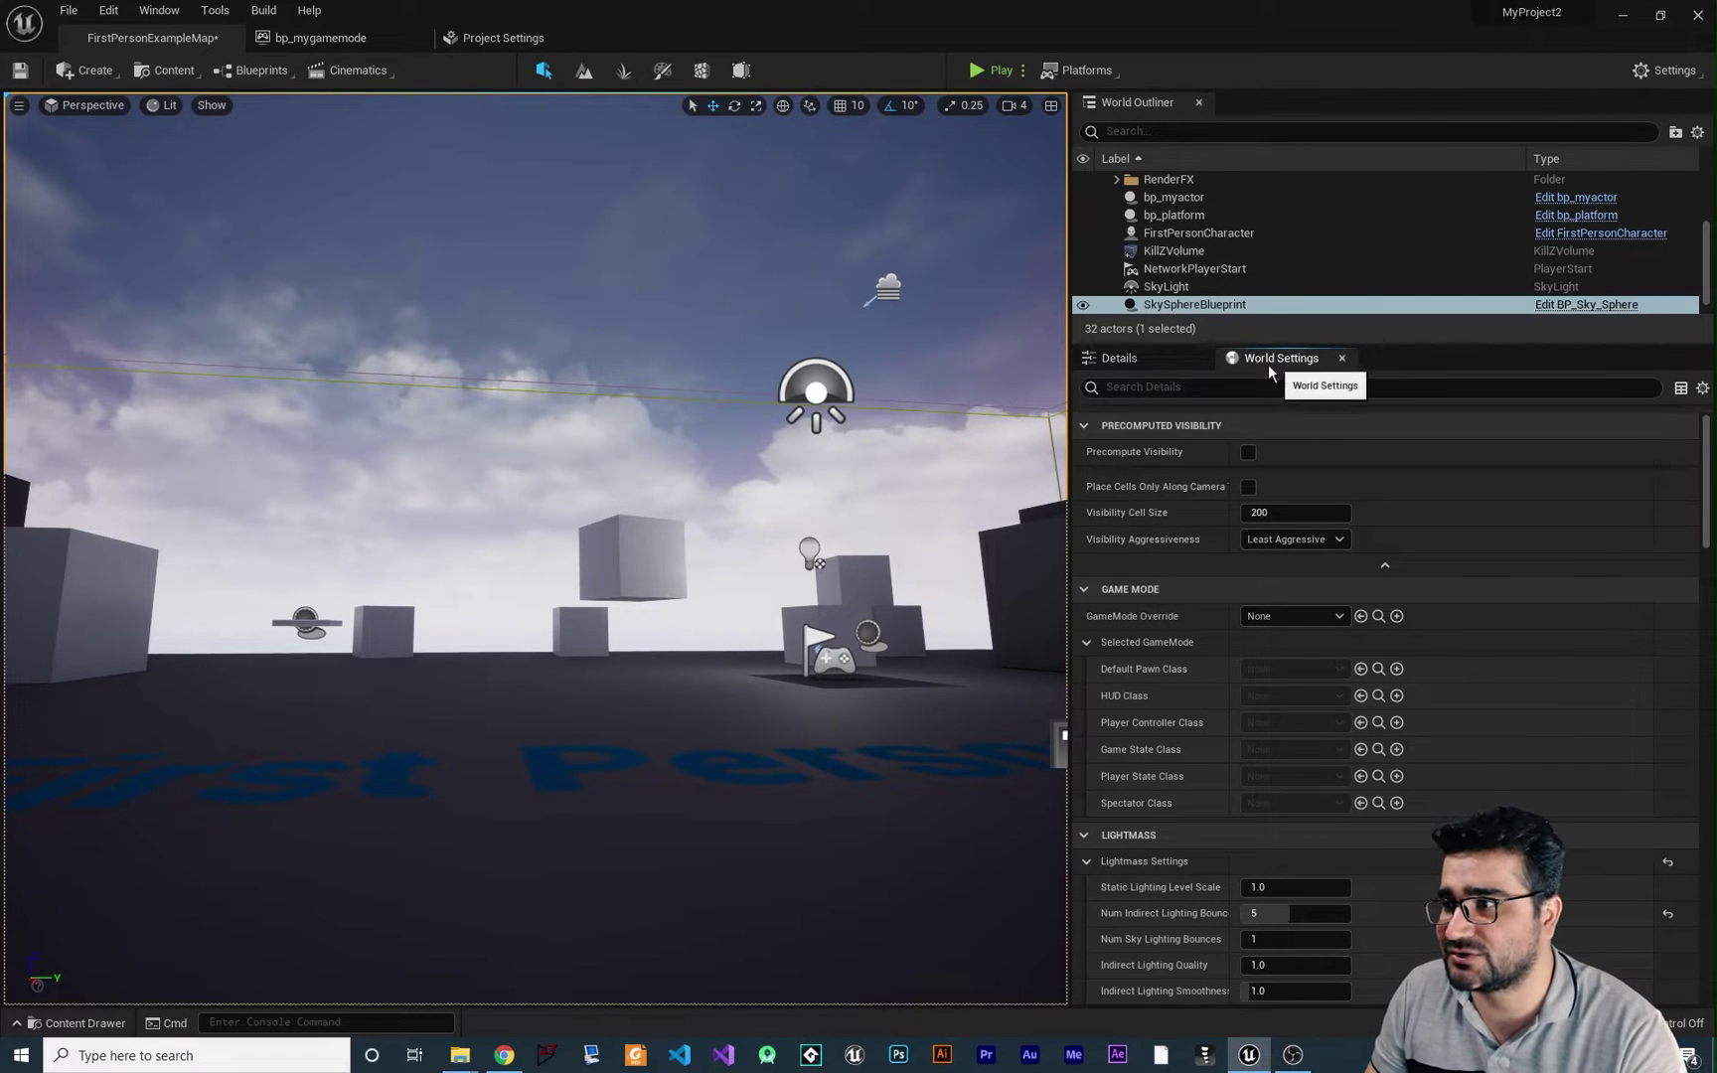
pyautogui.click(1337, 616)
pyautogui.write('bp_m')
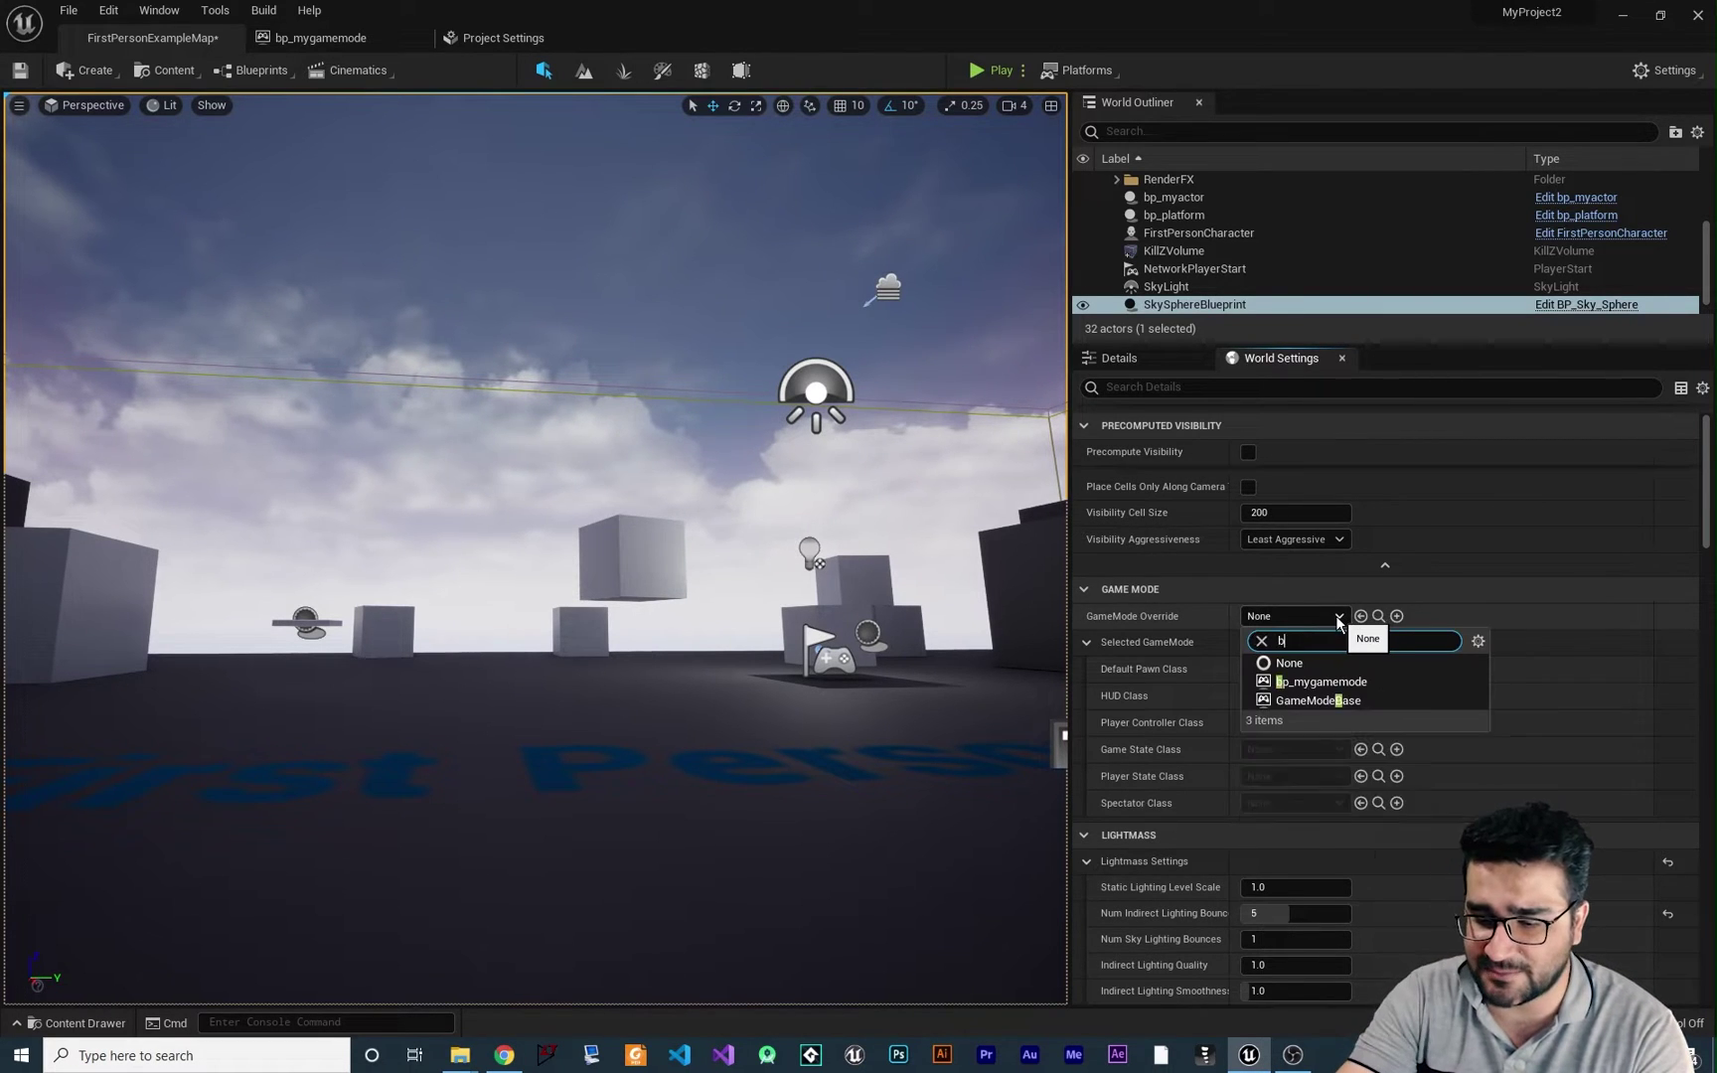
pyautogui.press('Down')
pyautogui.press('Down')
pyautogui.press('Down')
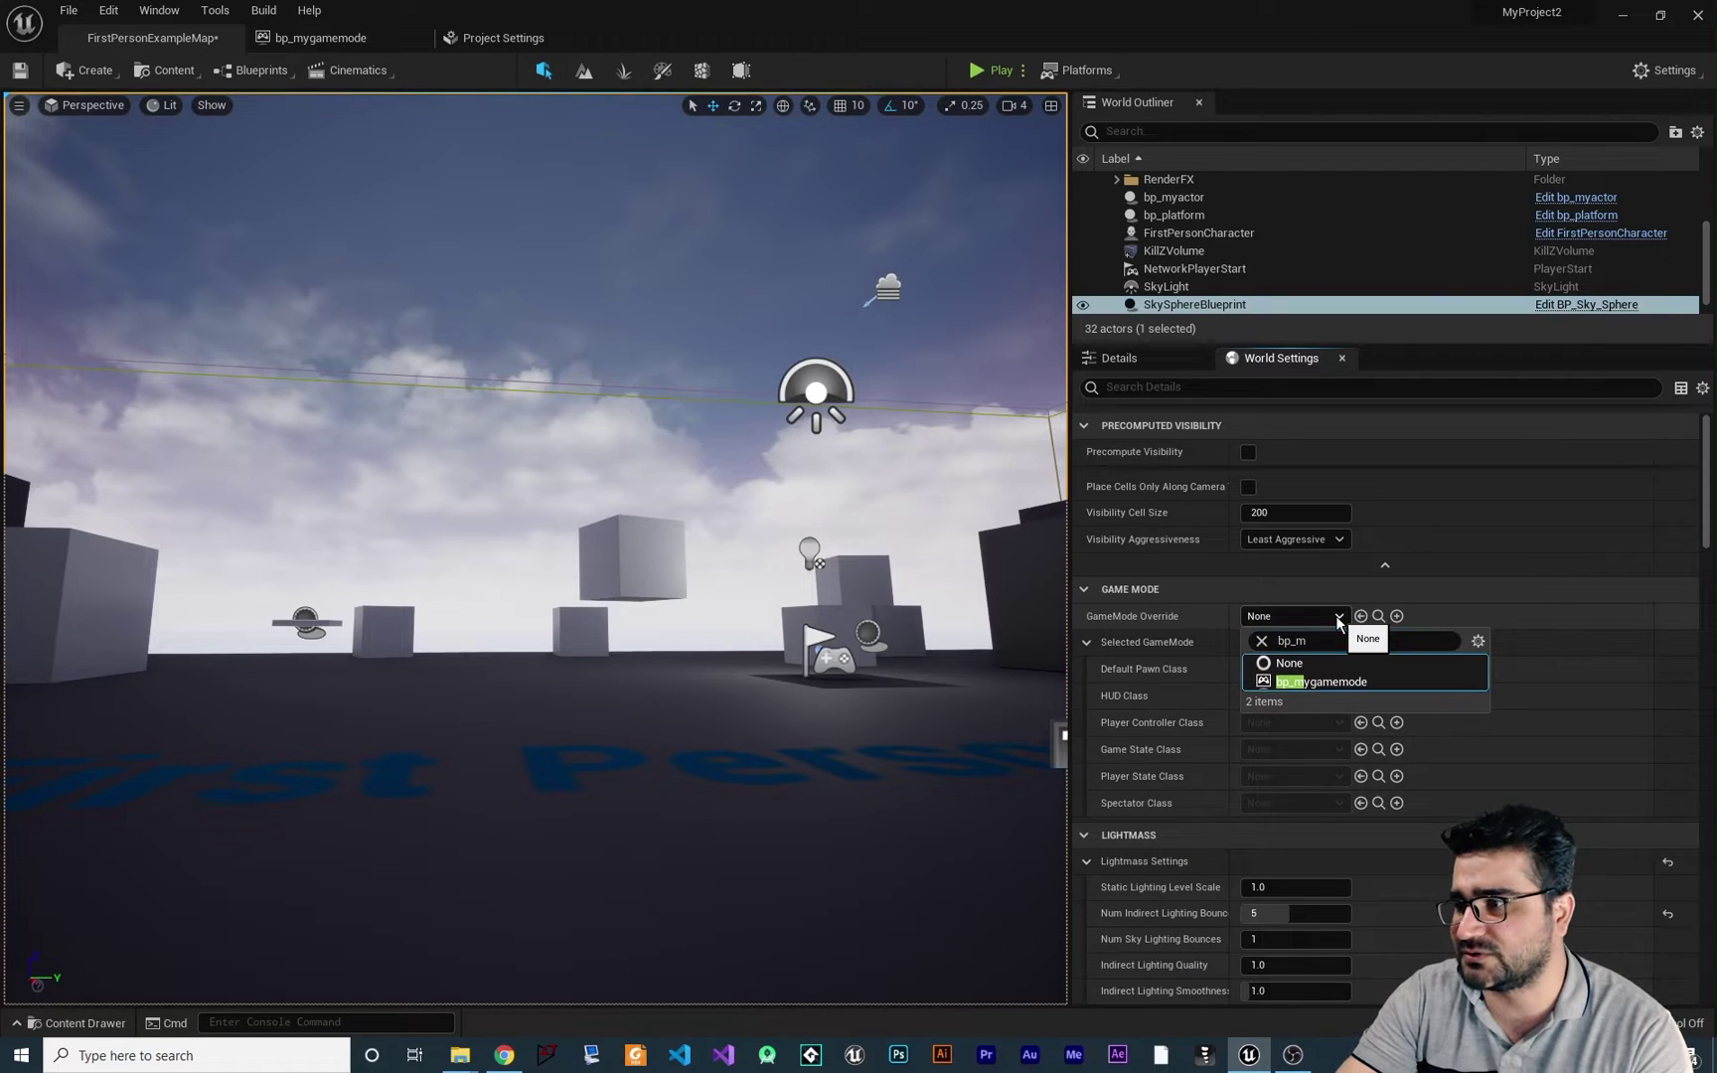
pyautogui.press('Return')
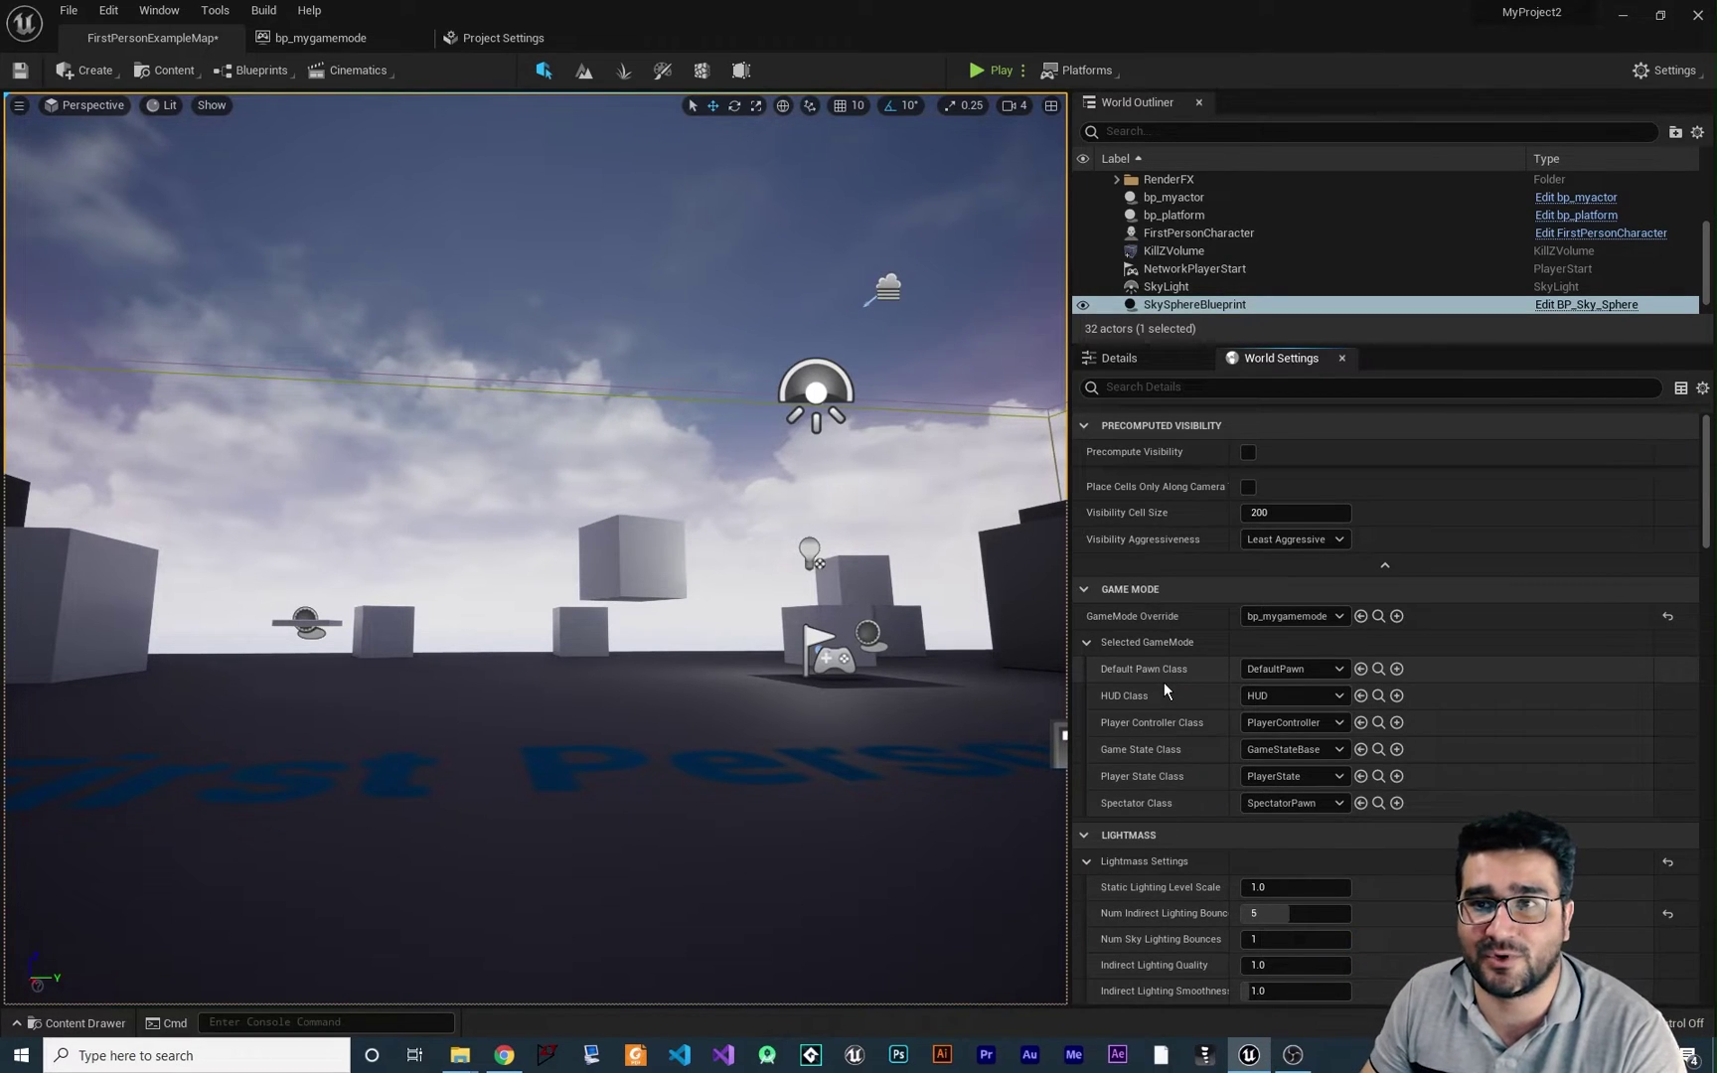
pyautogui.hotkey('ctrl', 's')
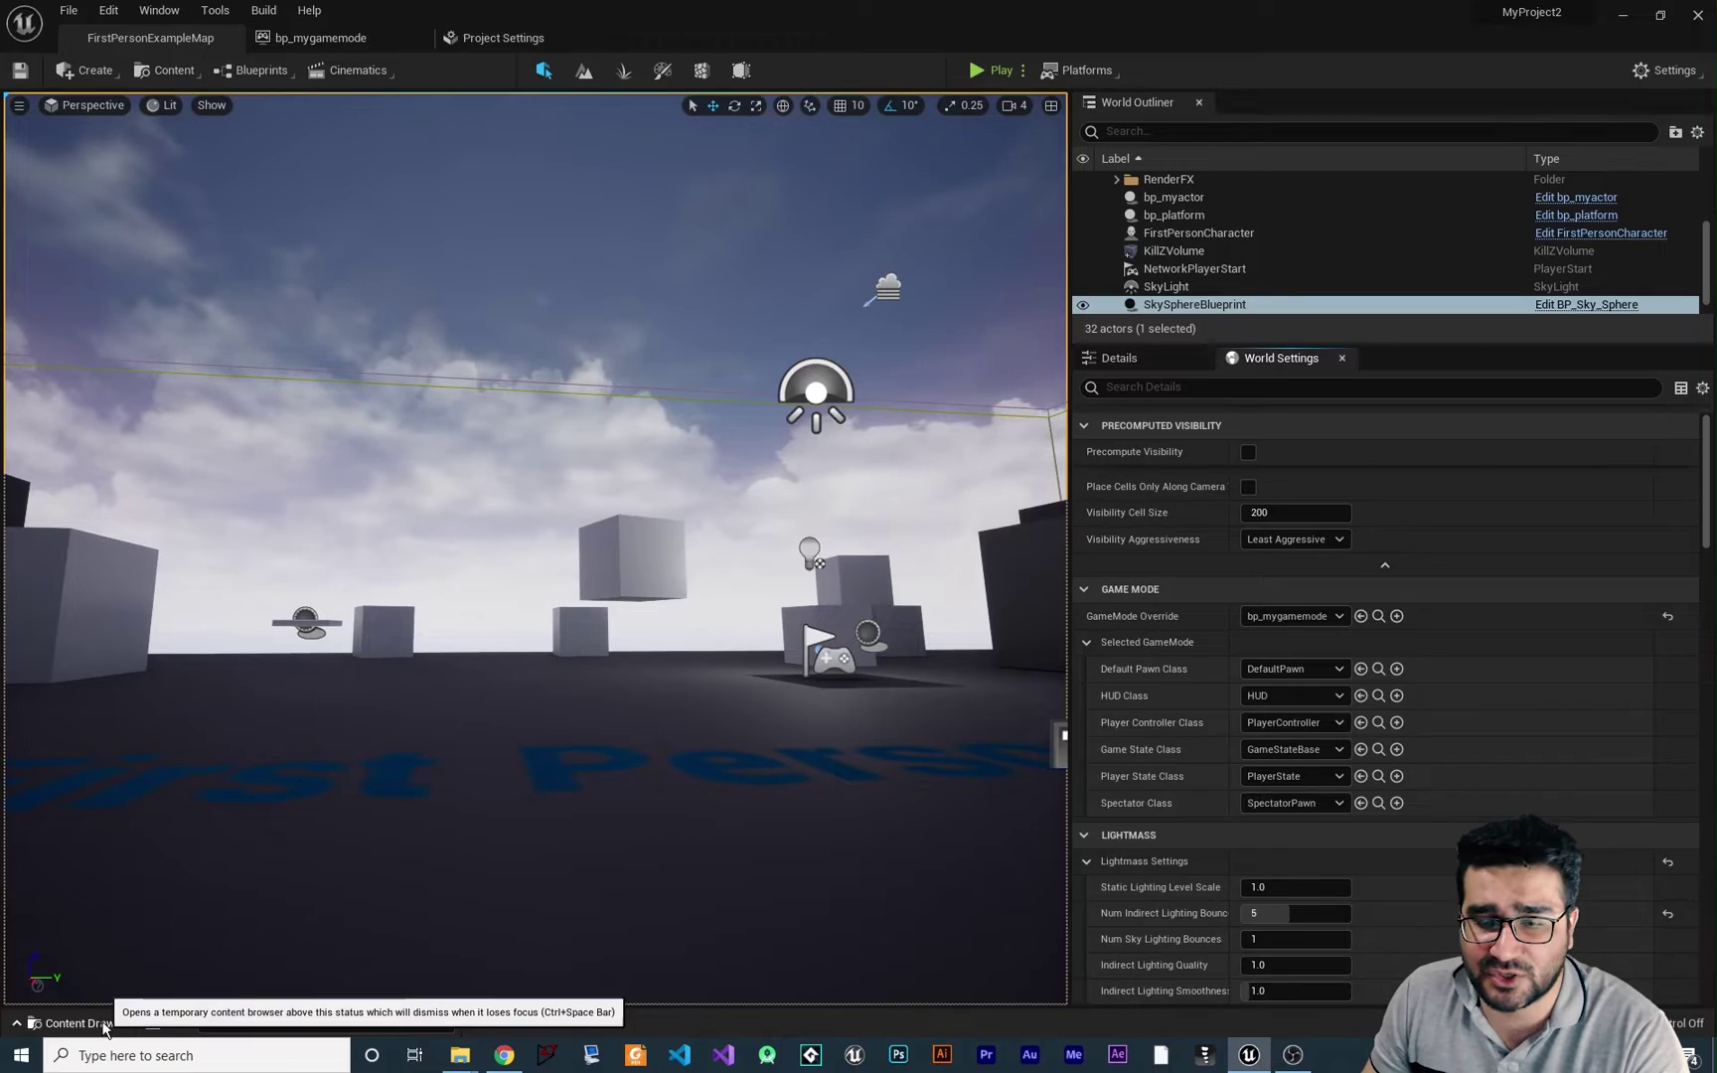
# - Create a Pawn Blueprint named bp_mypawn in myClasses and open it, selecting its self entry
pyautogui.click(84, 1022)
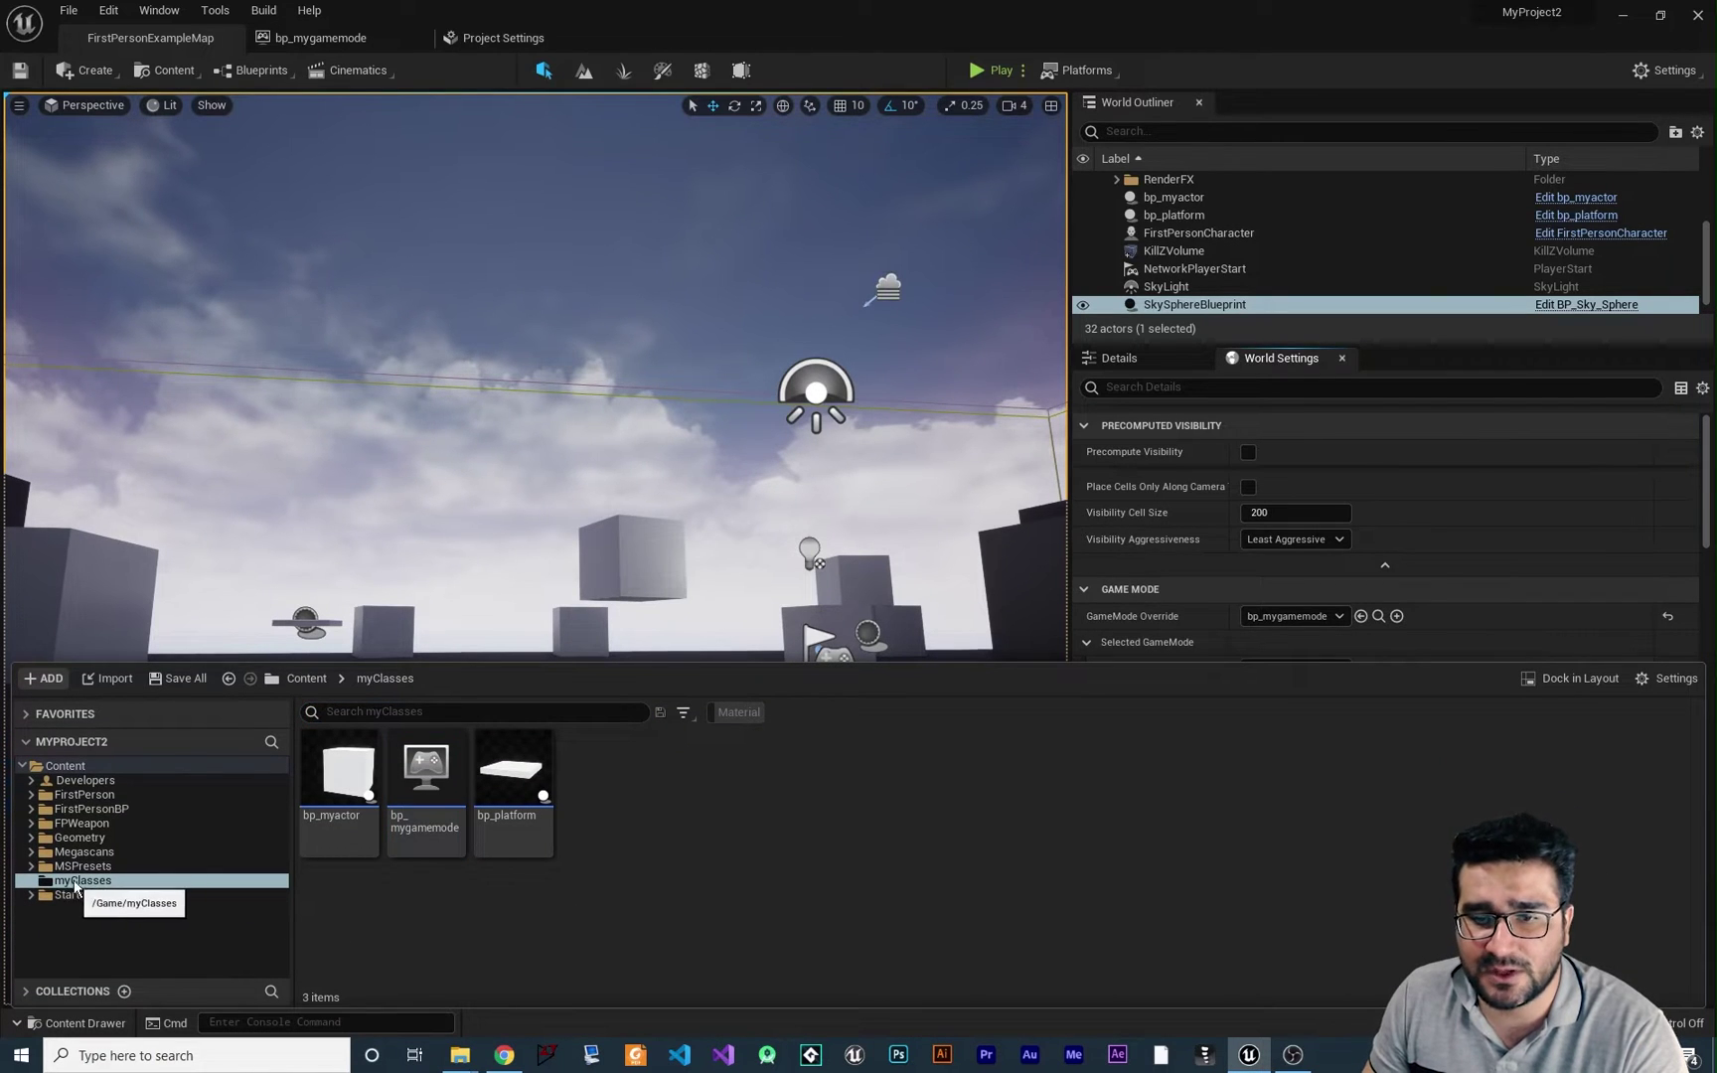
pyautogui.rightClick(562, 917)
pyautogui.click(656, 485)
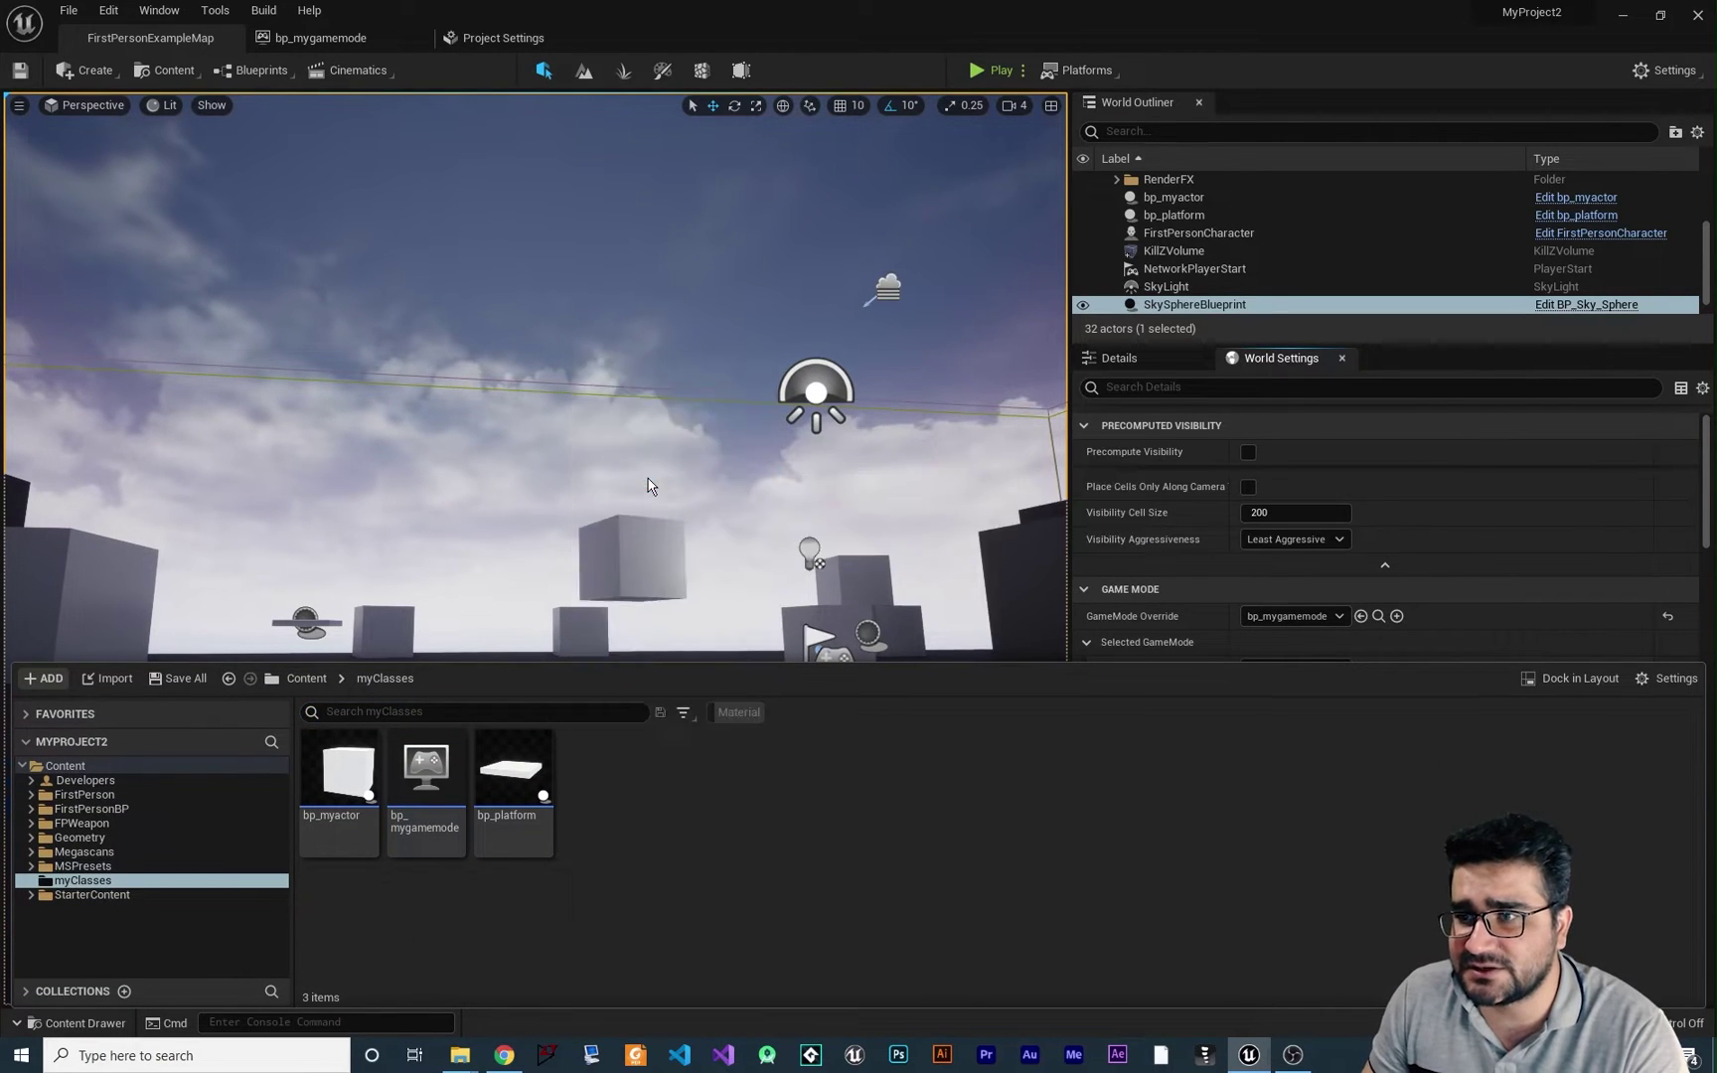
pyautogui.click(656, 393)
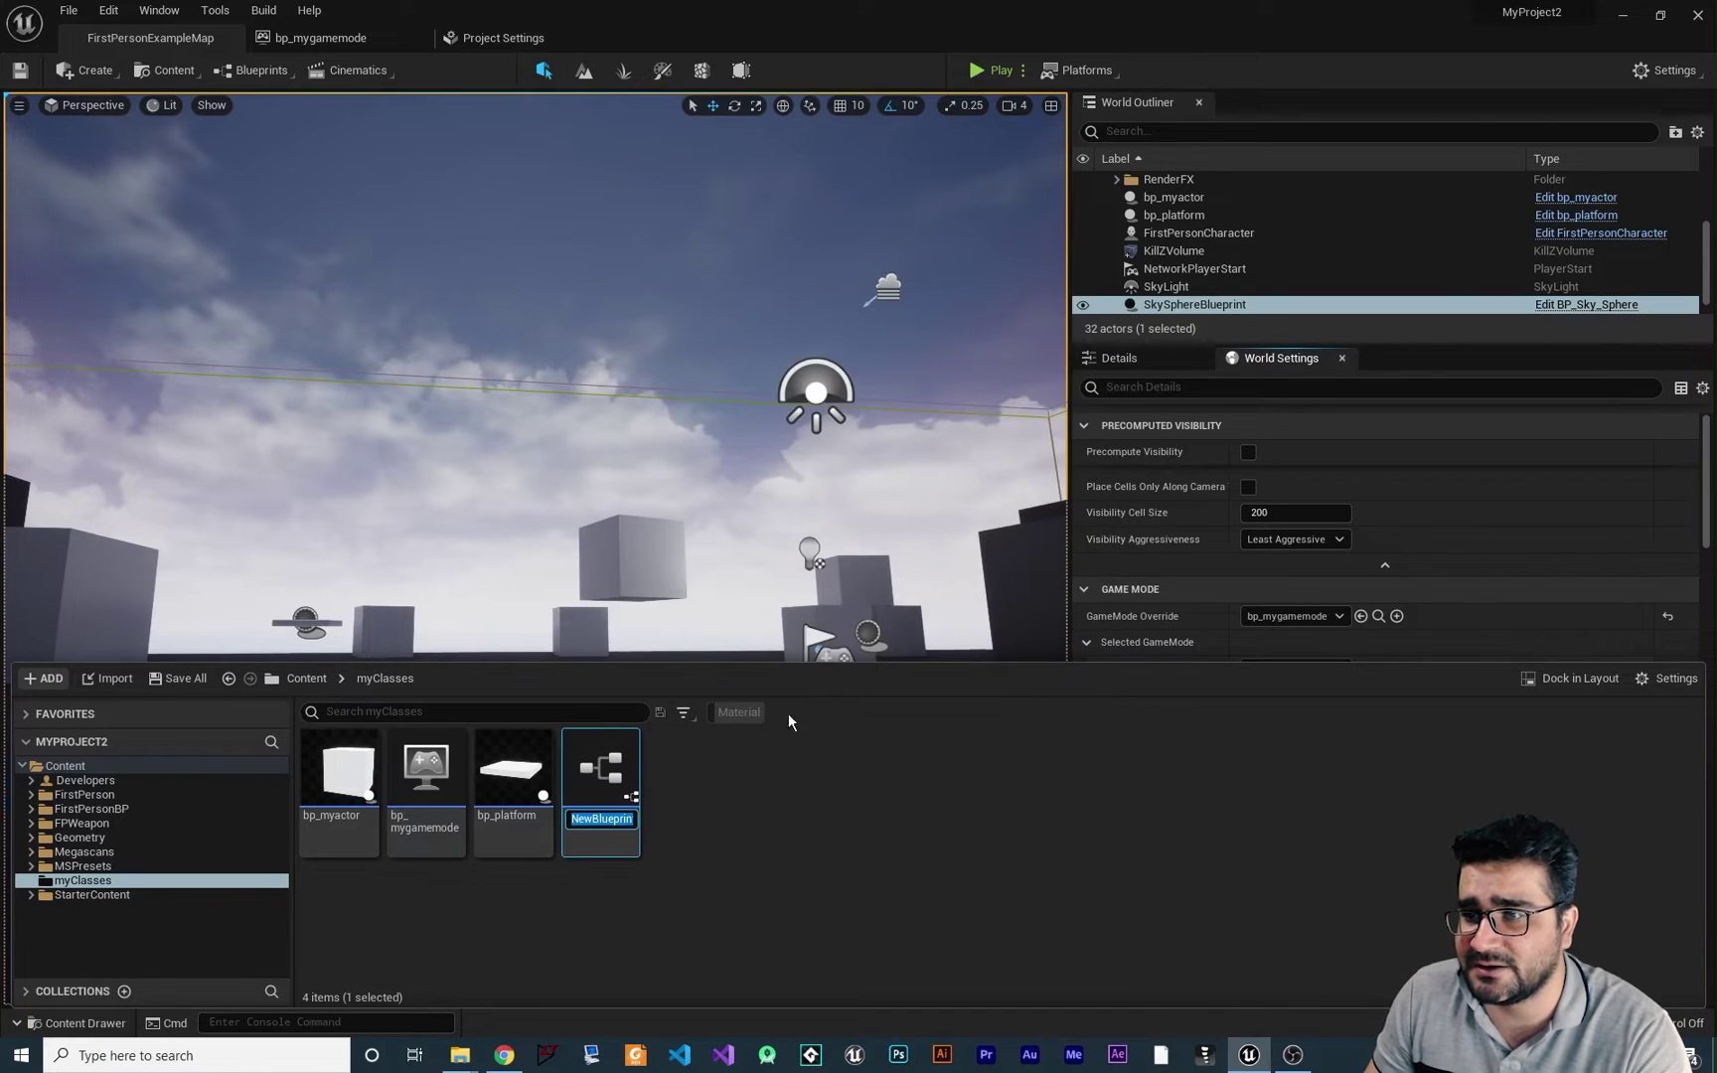
pyautogui.write('bp_m')
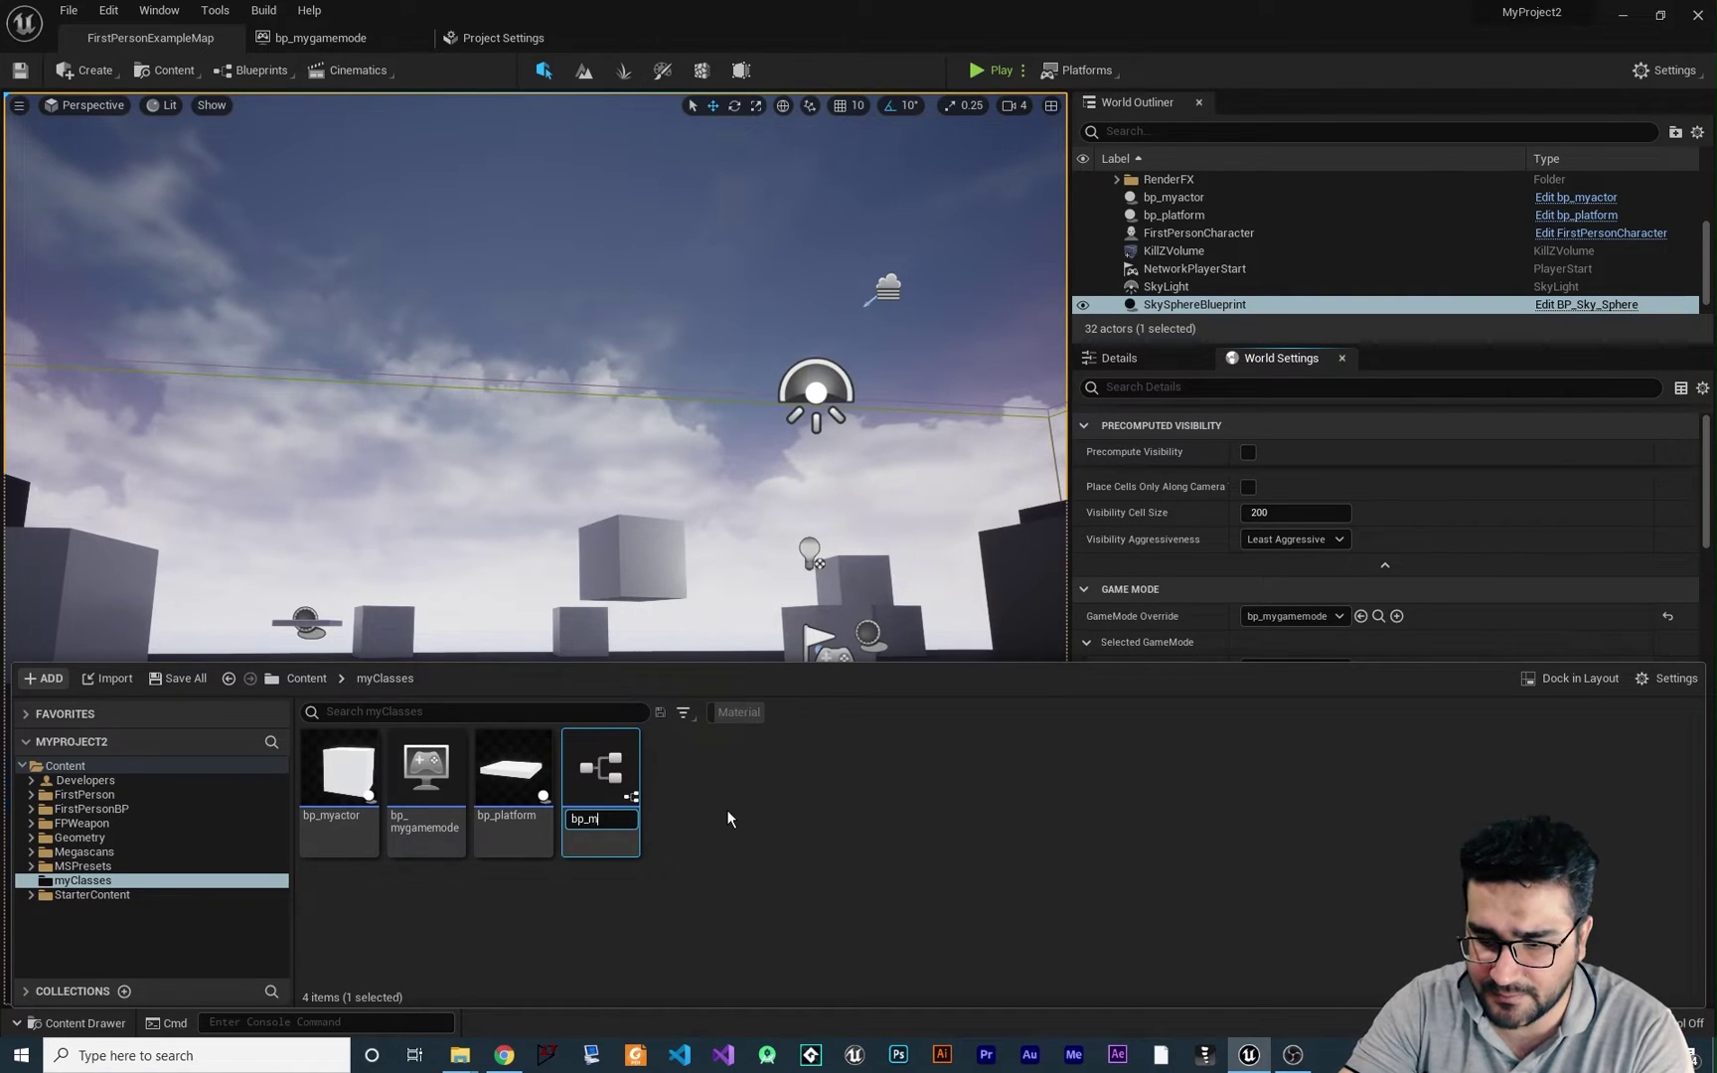
pyautogui.write('ypawn')
pyautogui.press('Return')
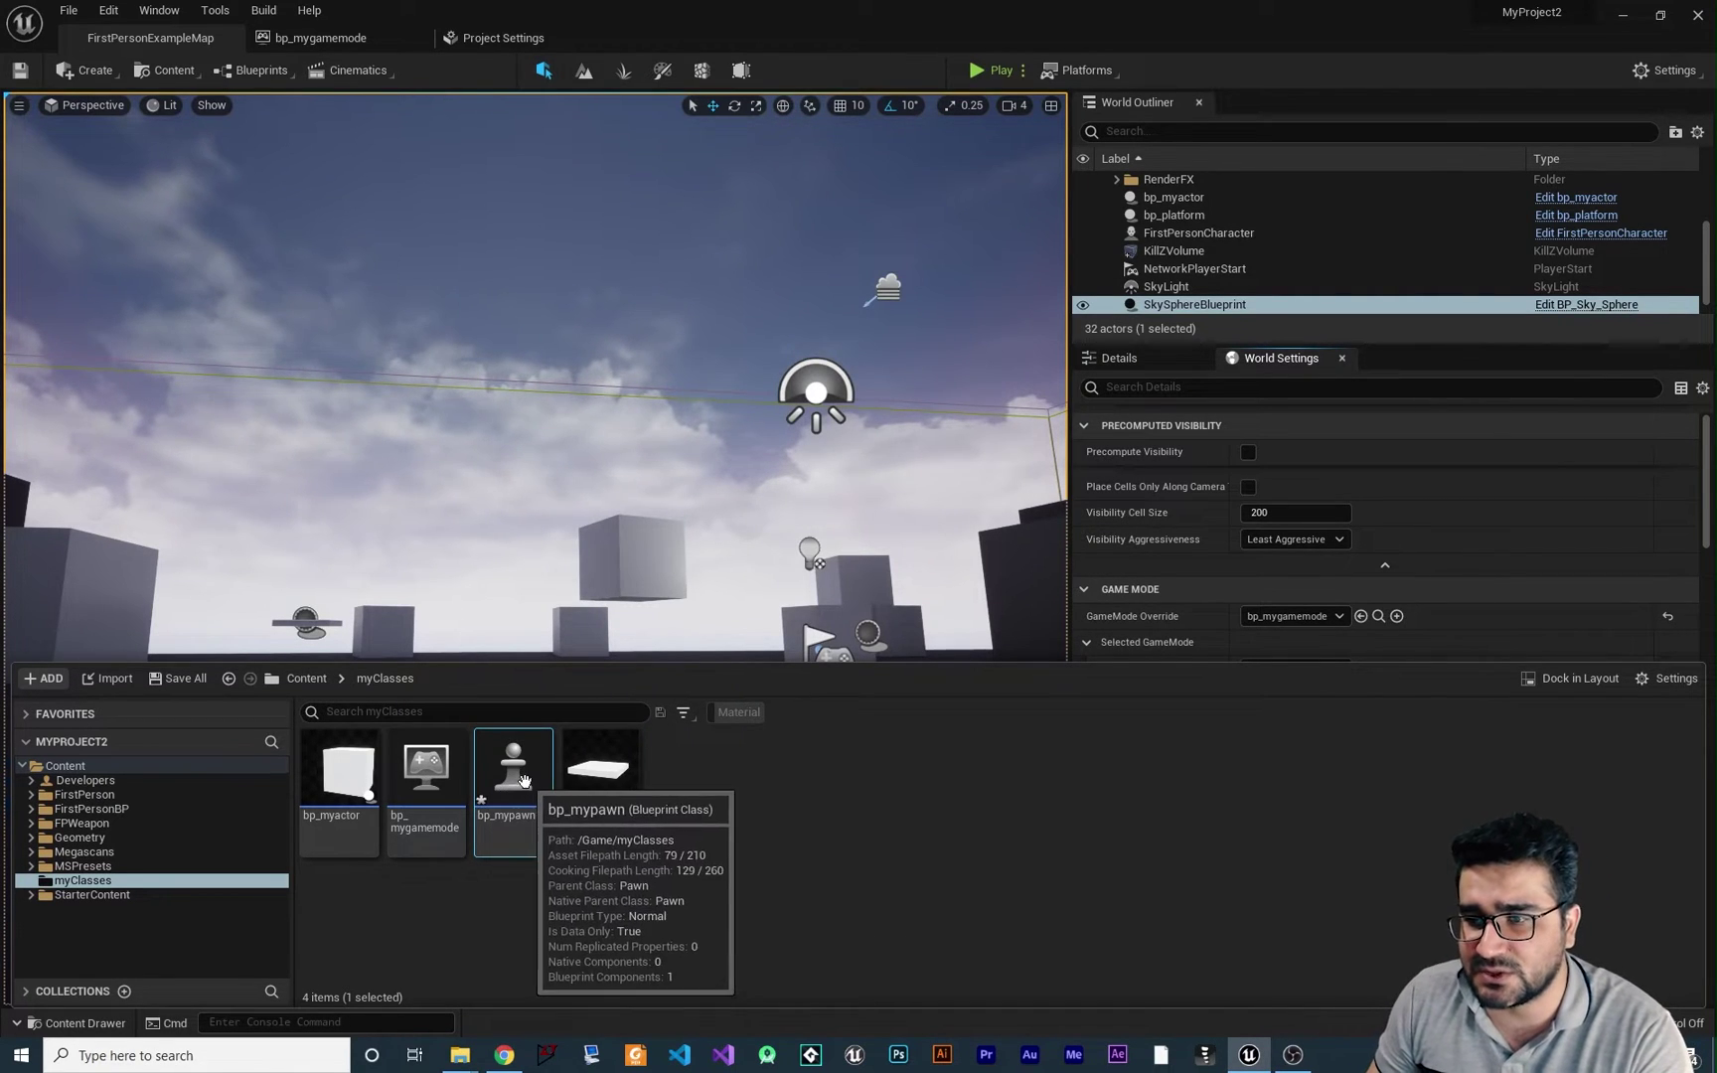
pyautogui.doubleClick(526, 782)
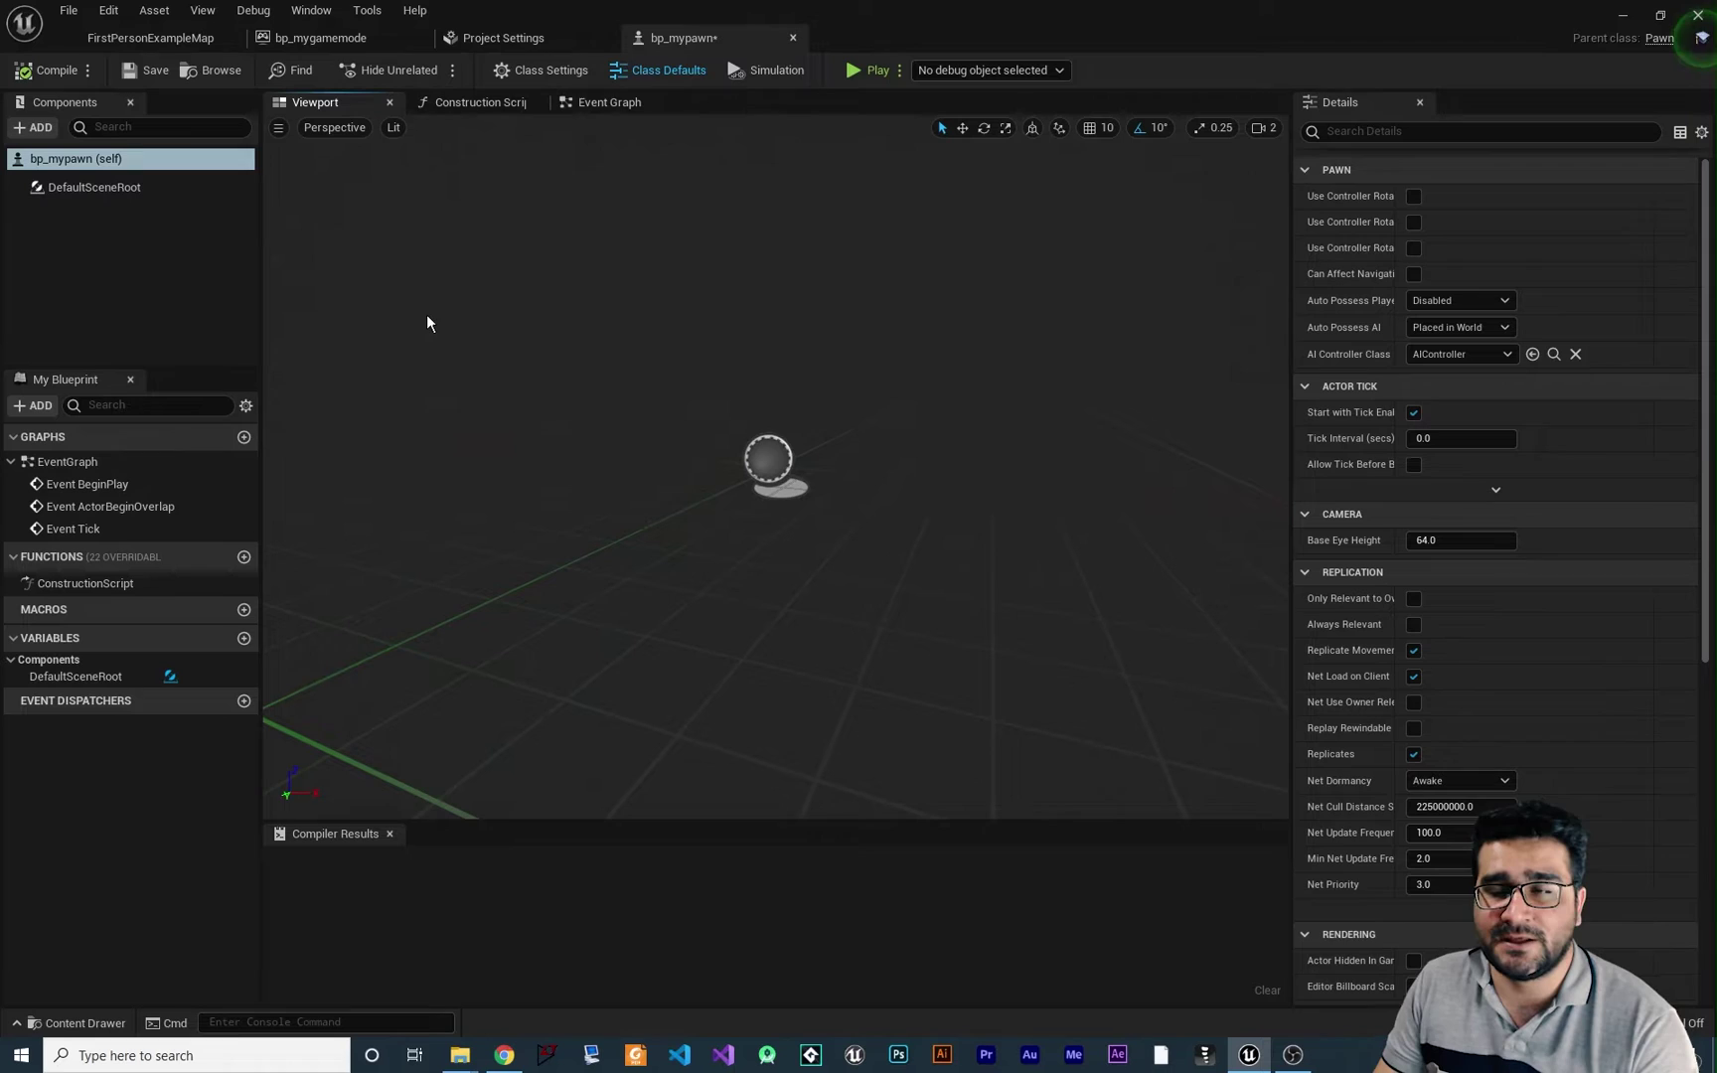
pyautogui.click(85, 160)
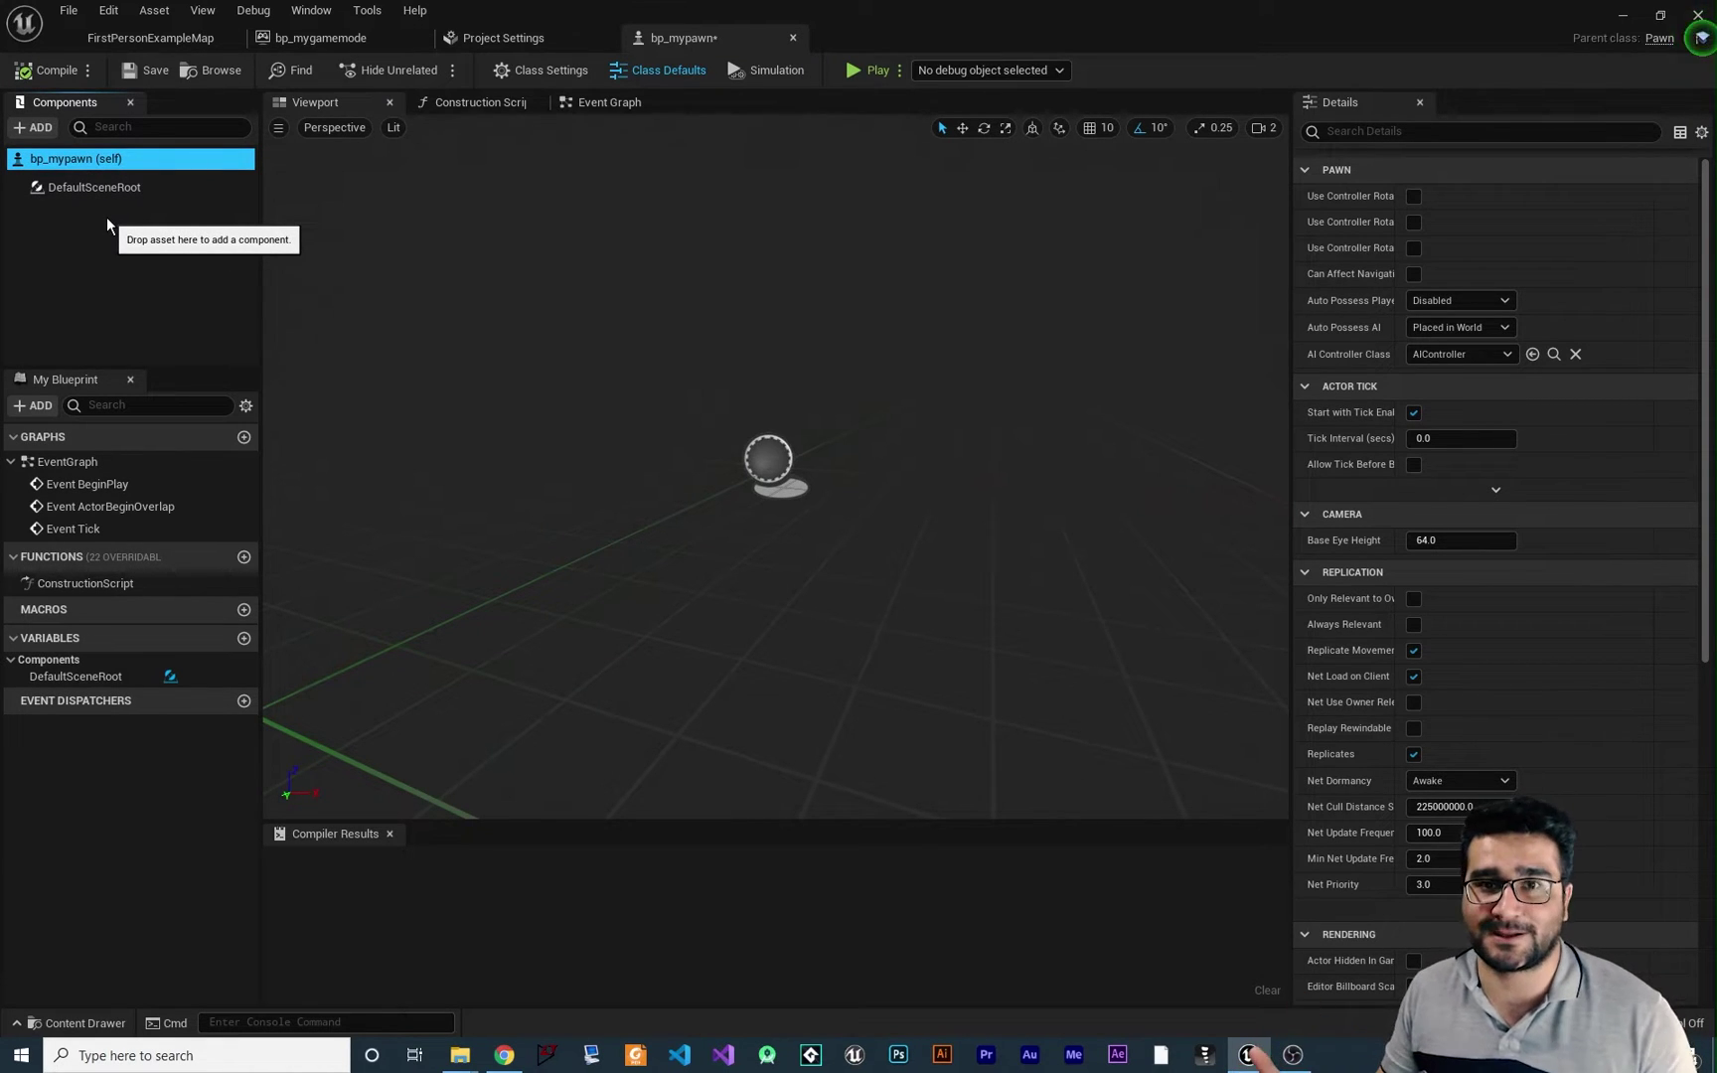
# - Add a Sphere component to bp_mypawn, keeping the default name Sphere
pyautogui.click(38, 129)
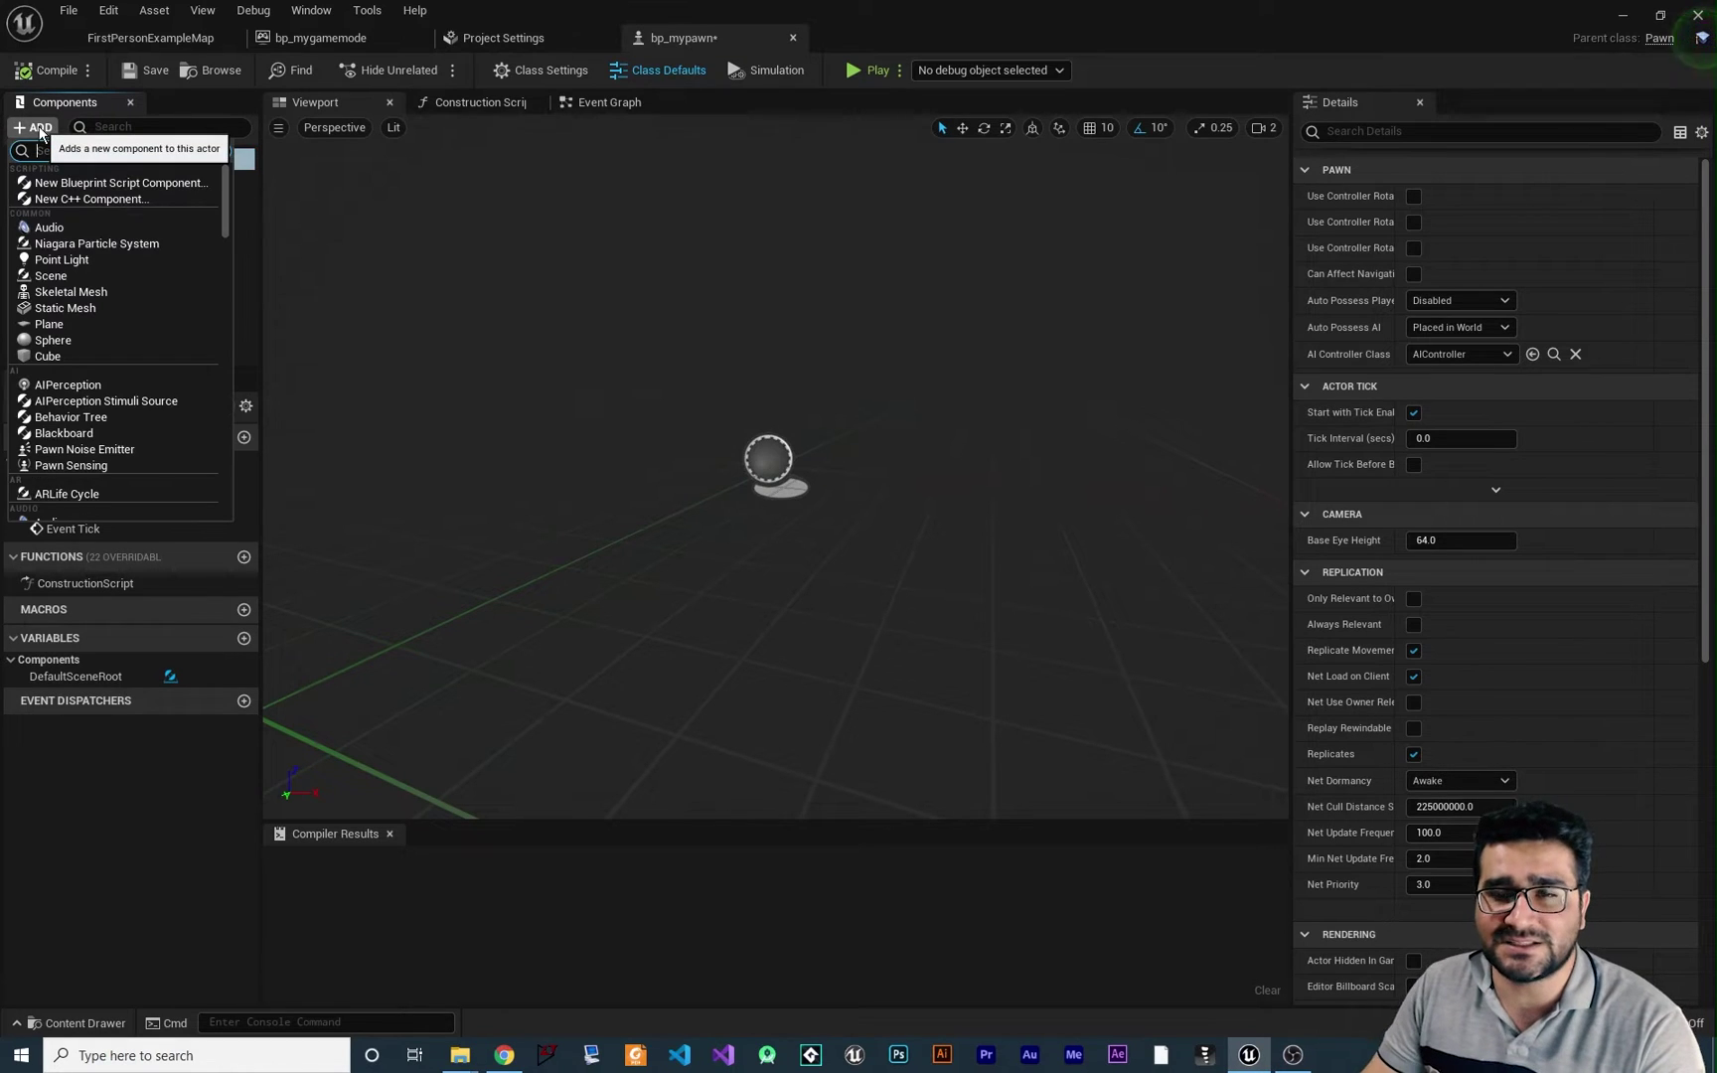
pyautogui.click(53, 340)
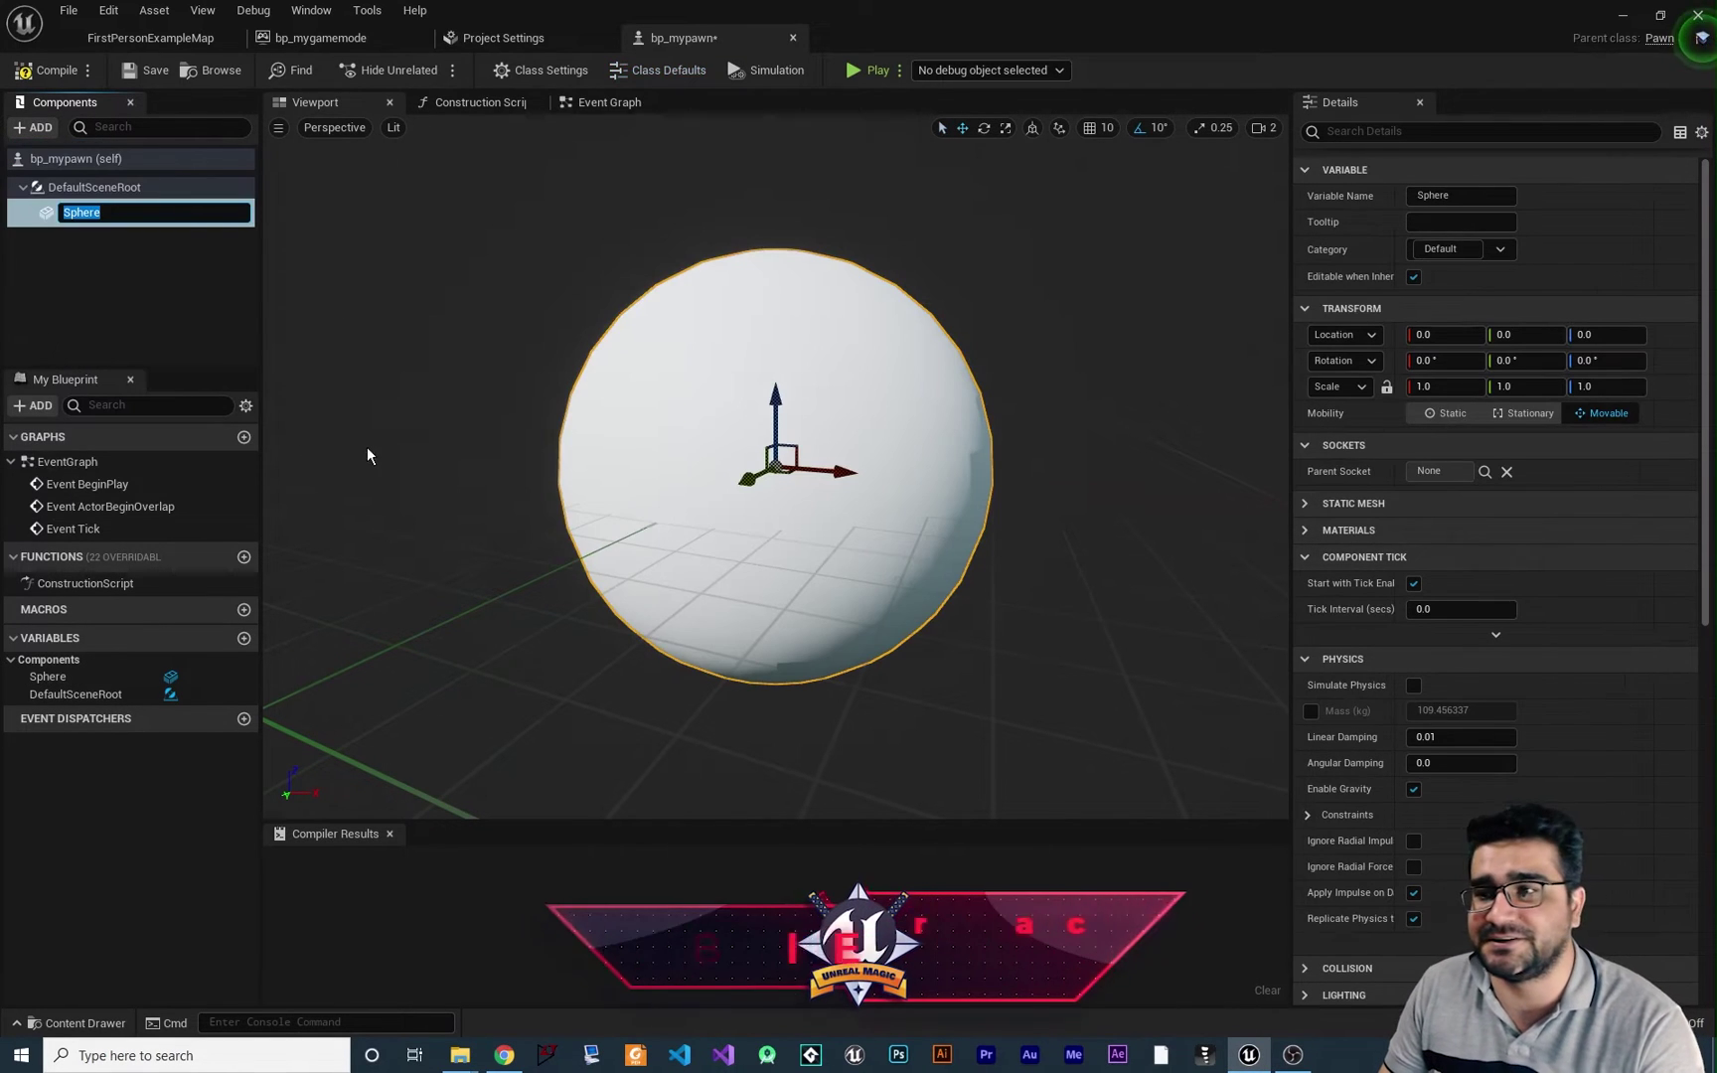
pyautogui.press('Return')
# - Raise the sphere along Z to a location of about 45.29
pyautogui.moveTo(904, 586); pyautogui.dragTo(927, 479, button='right')
pyautogui.press('s')
pyautogui.press('a')
pyautogui.press('w')
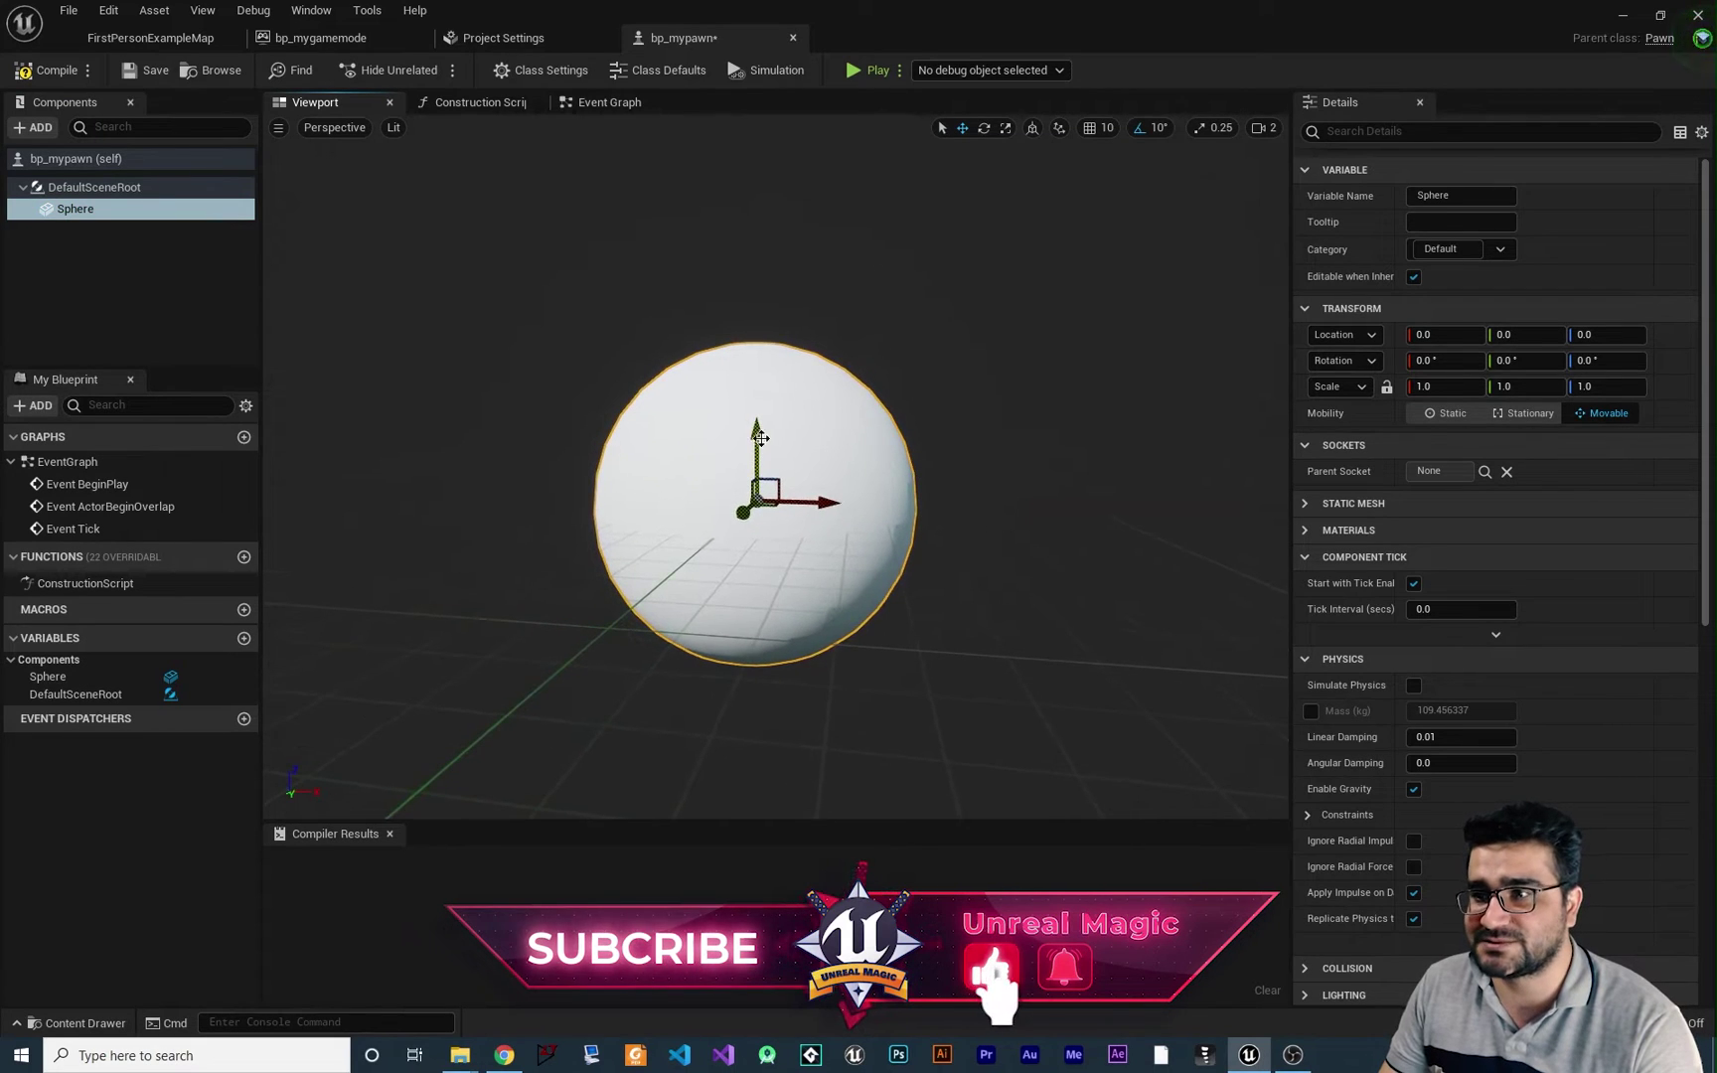
pyautogui.moveTo(757, 434); pyautogui.dragTo(753, 294)
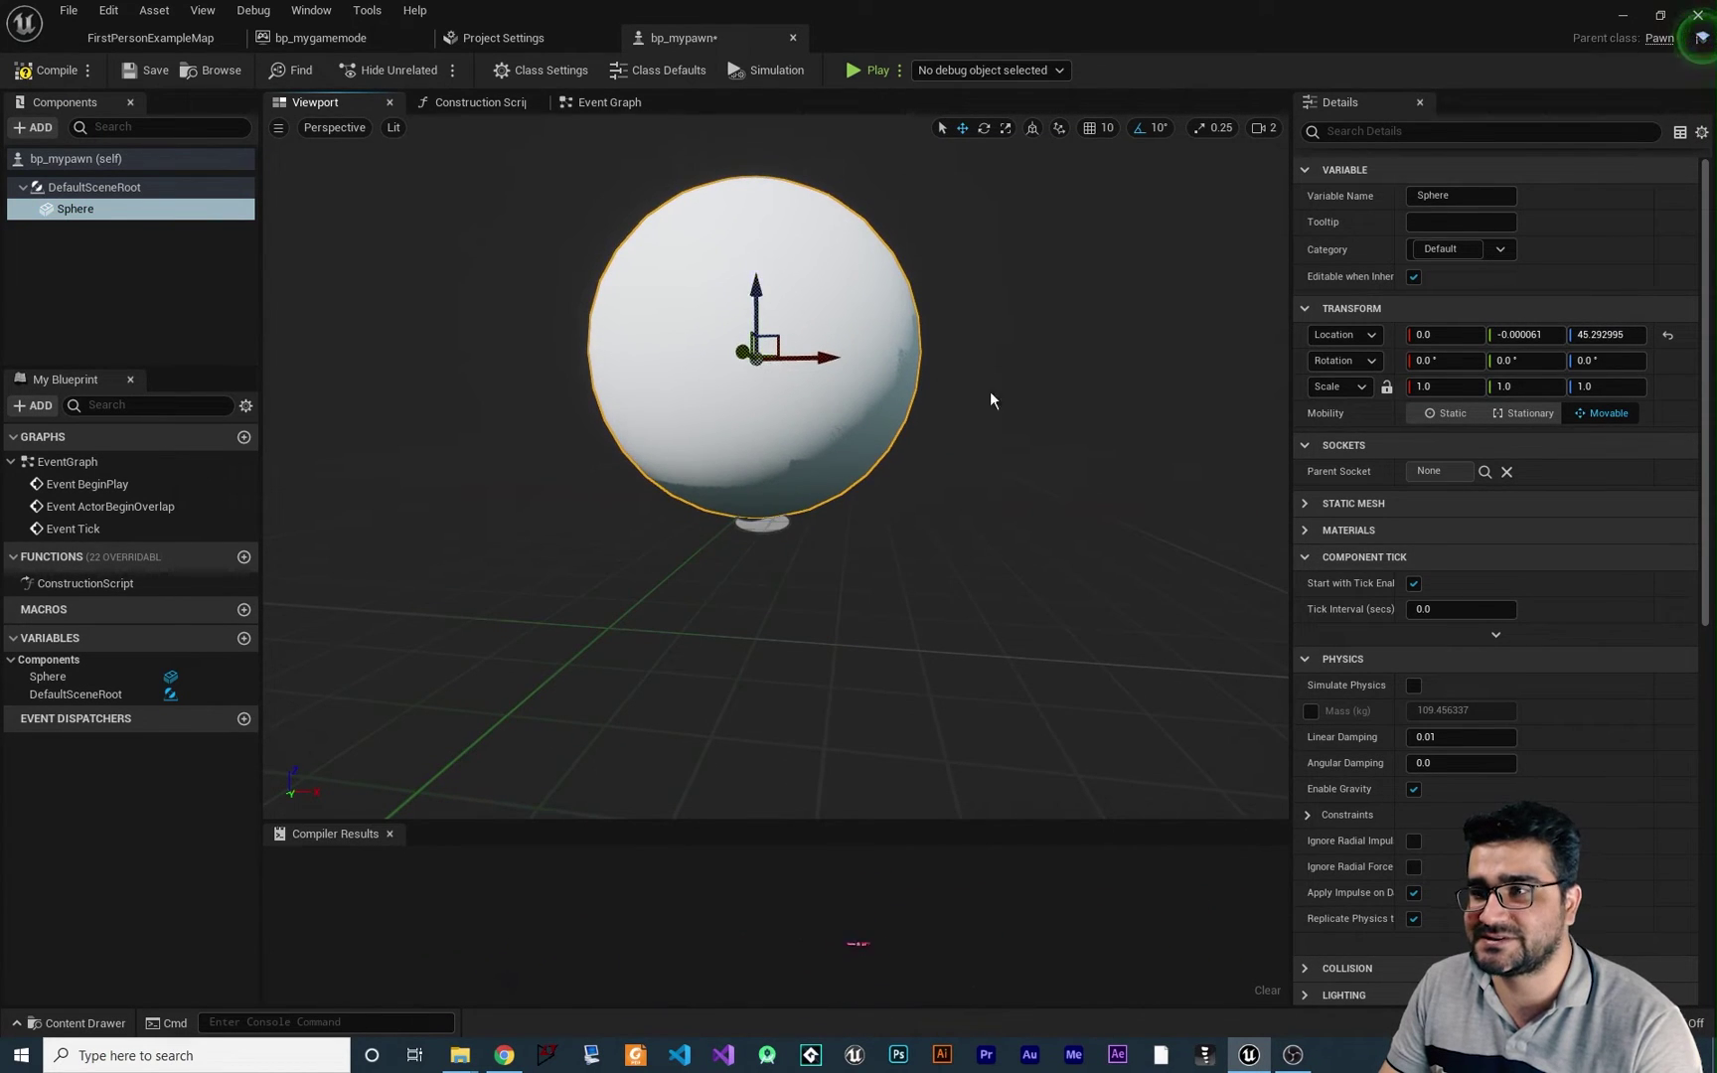
pyautogui.press('d')
pyautogui.moveTo(1057, 438); pyautogui.dragTo(994, 393, button='right')
pyautogui.press('a')
pyautogui.press('s')
pyautogui.press('d')
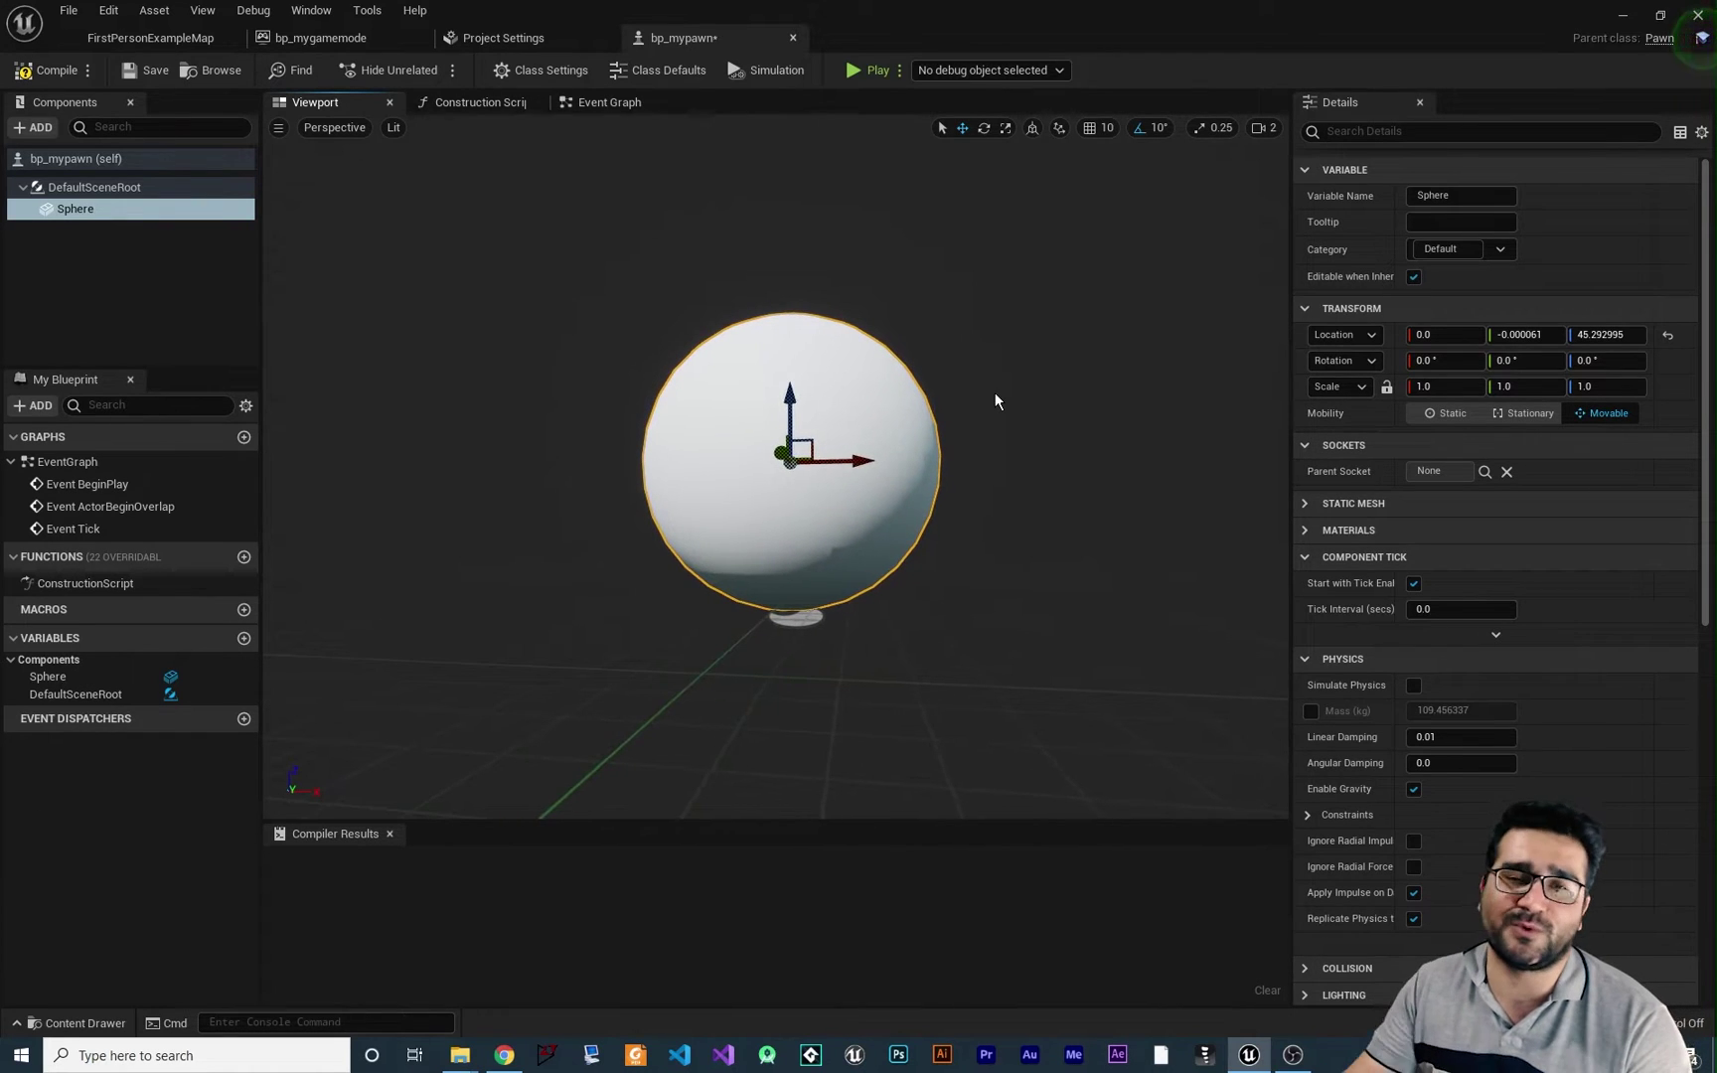
pyautogui.moveTo(890, 594); pyautogui.dragTo(895, 636)
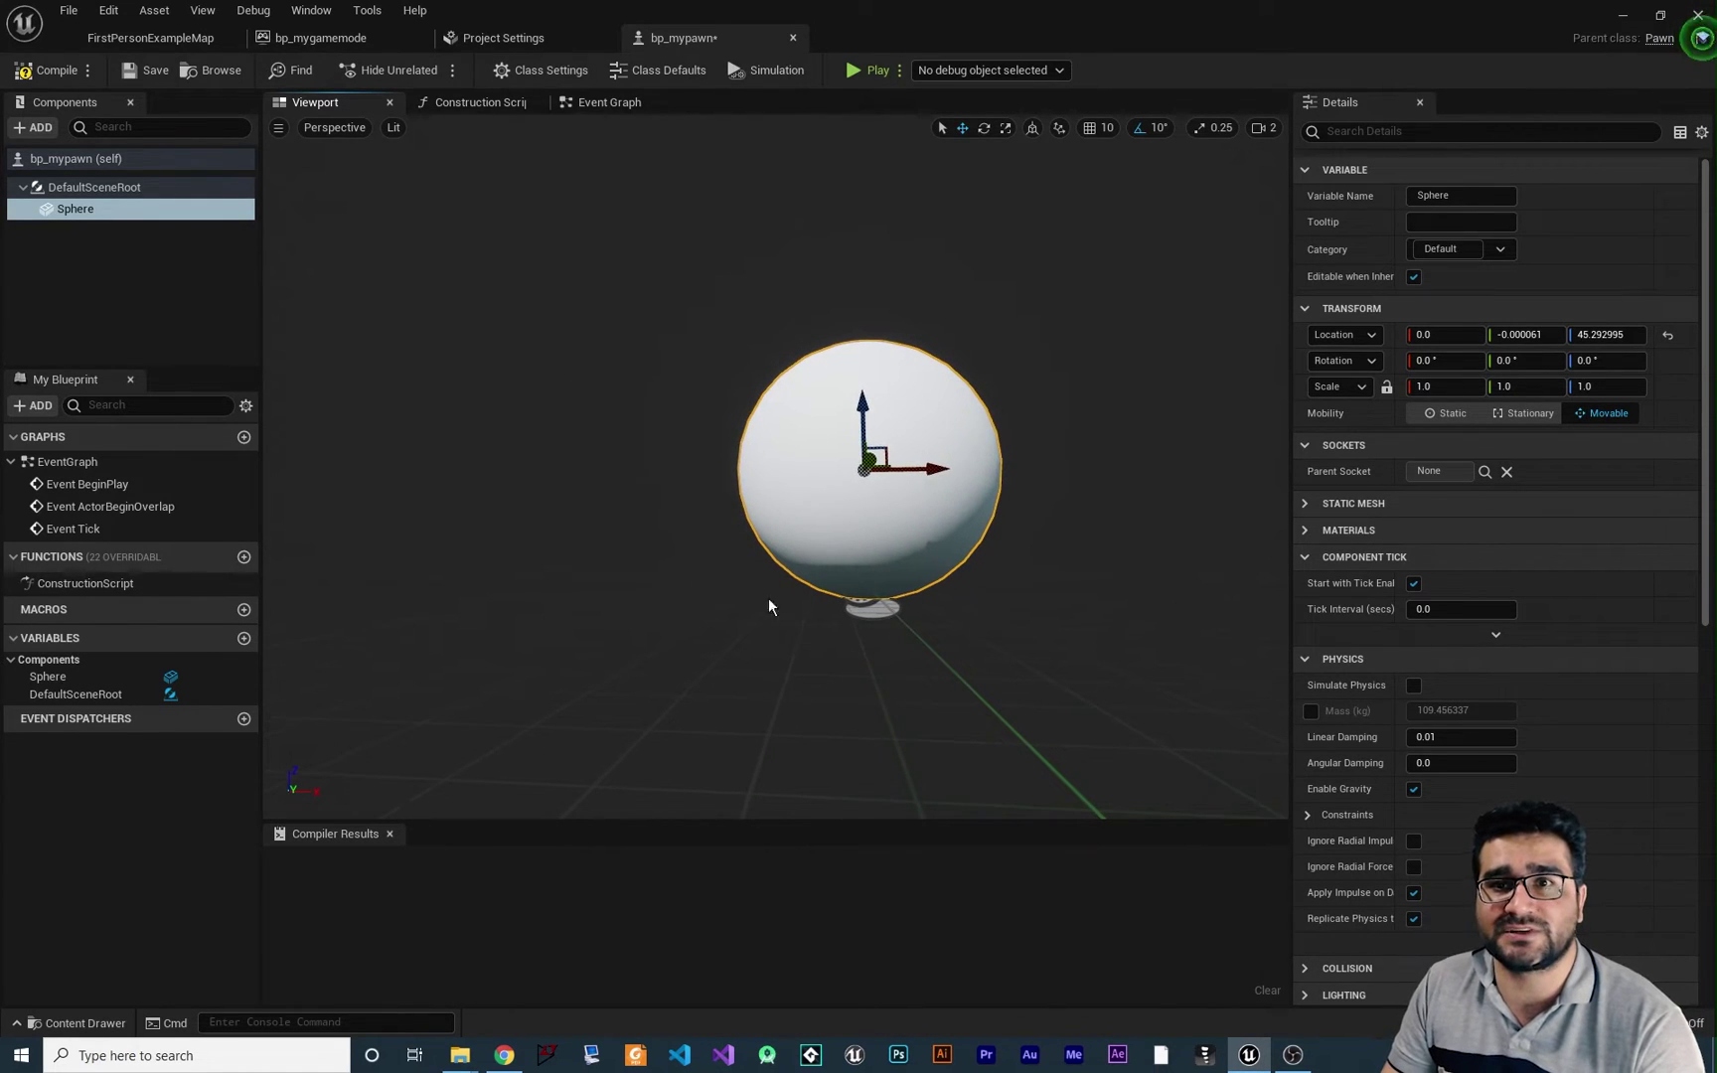
# - Check bp_mypawn's class defaults and the bp_mygamemode Blueprint, then bring up bp_mypawn's component list
pyautogui.click(98, 161)
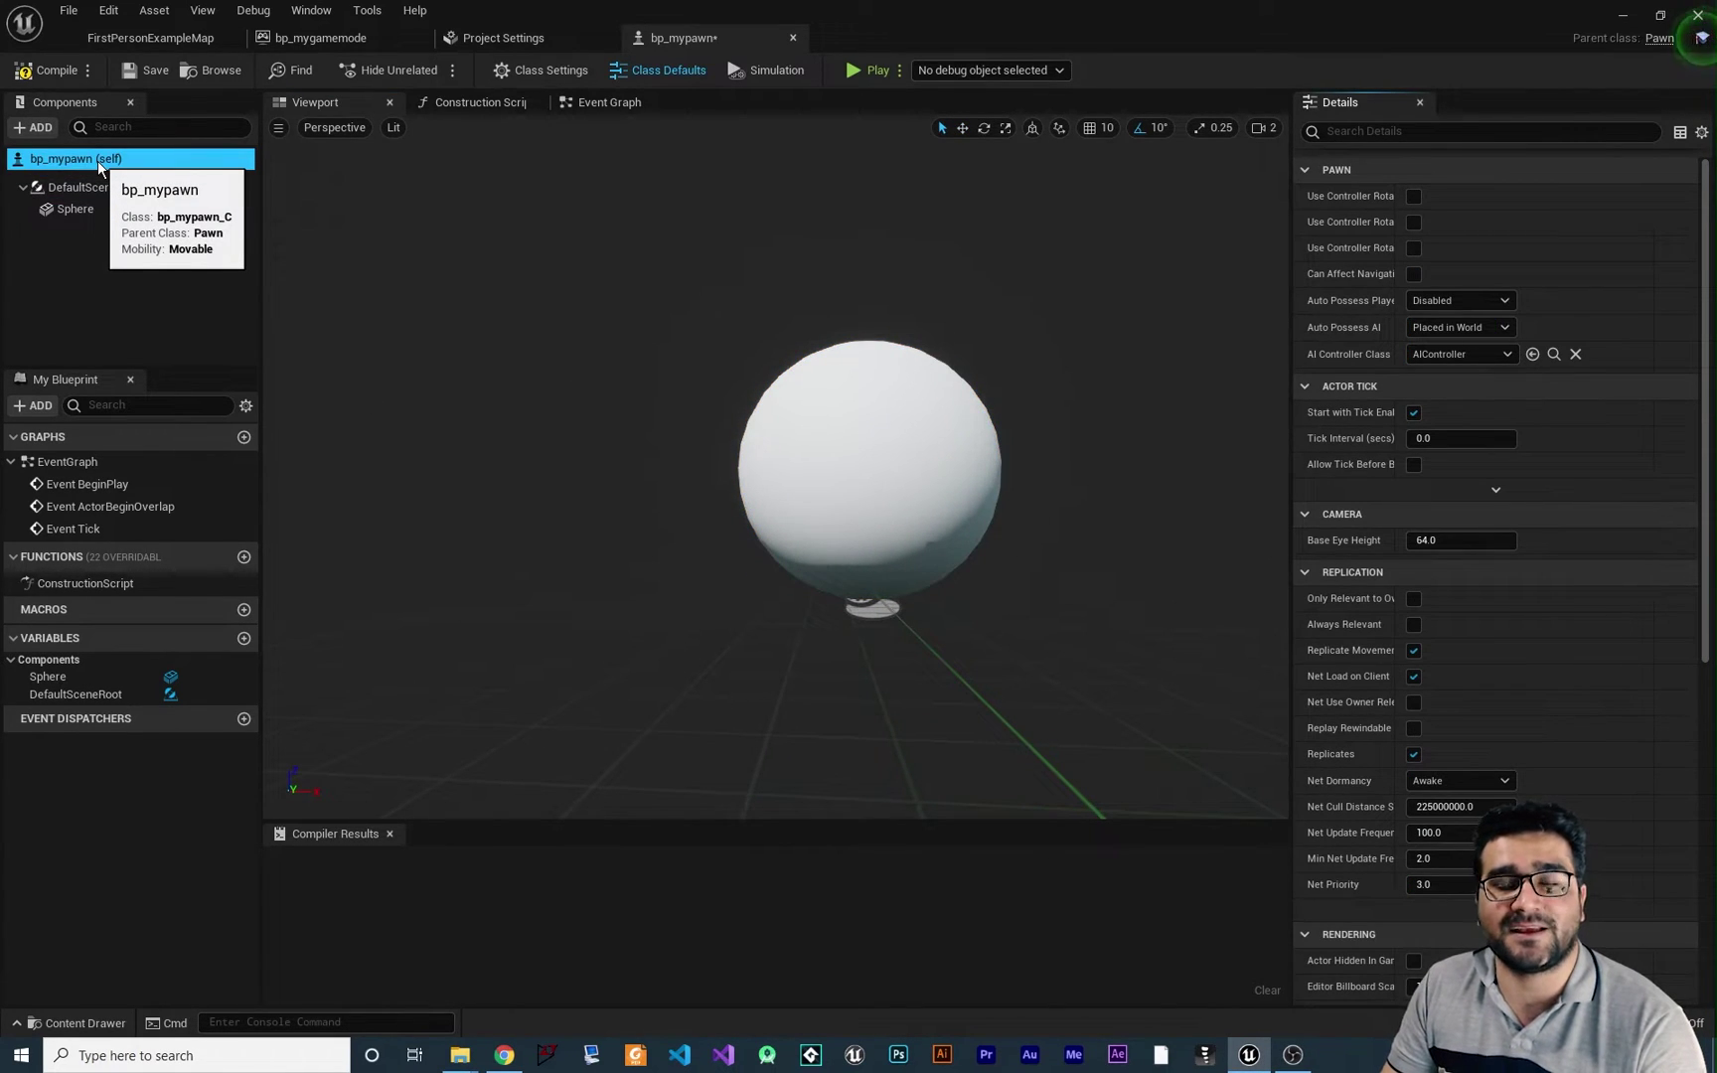
pyautogui.click(288, 37)
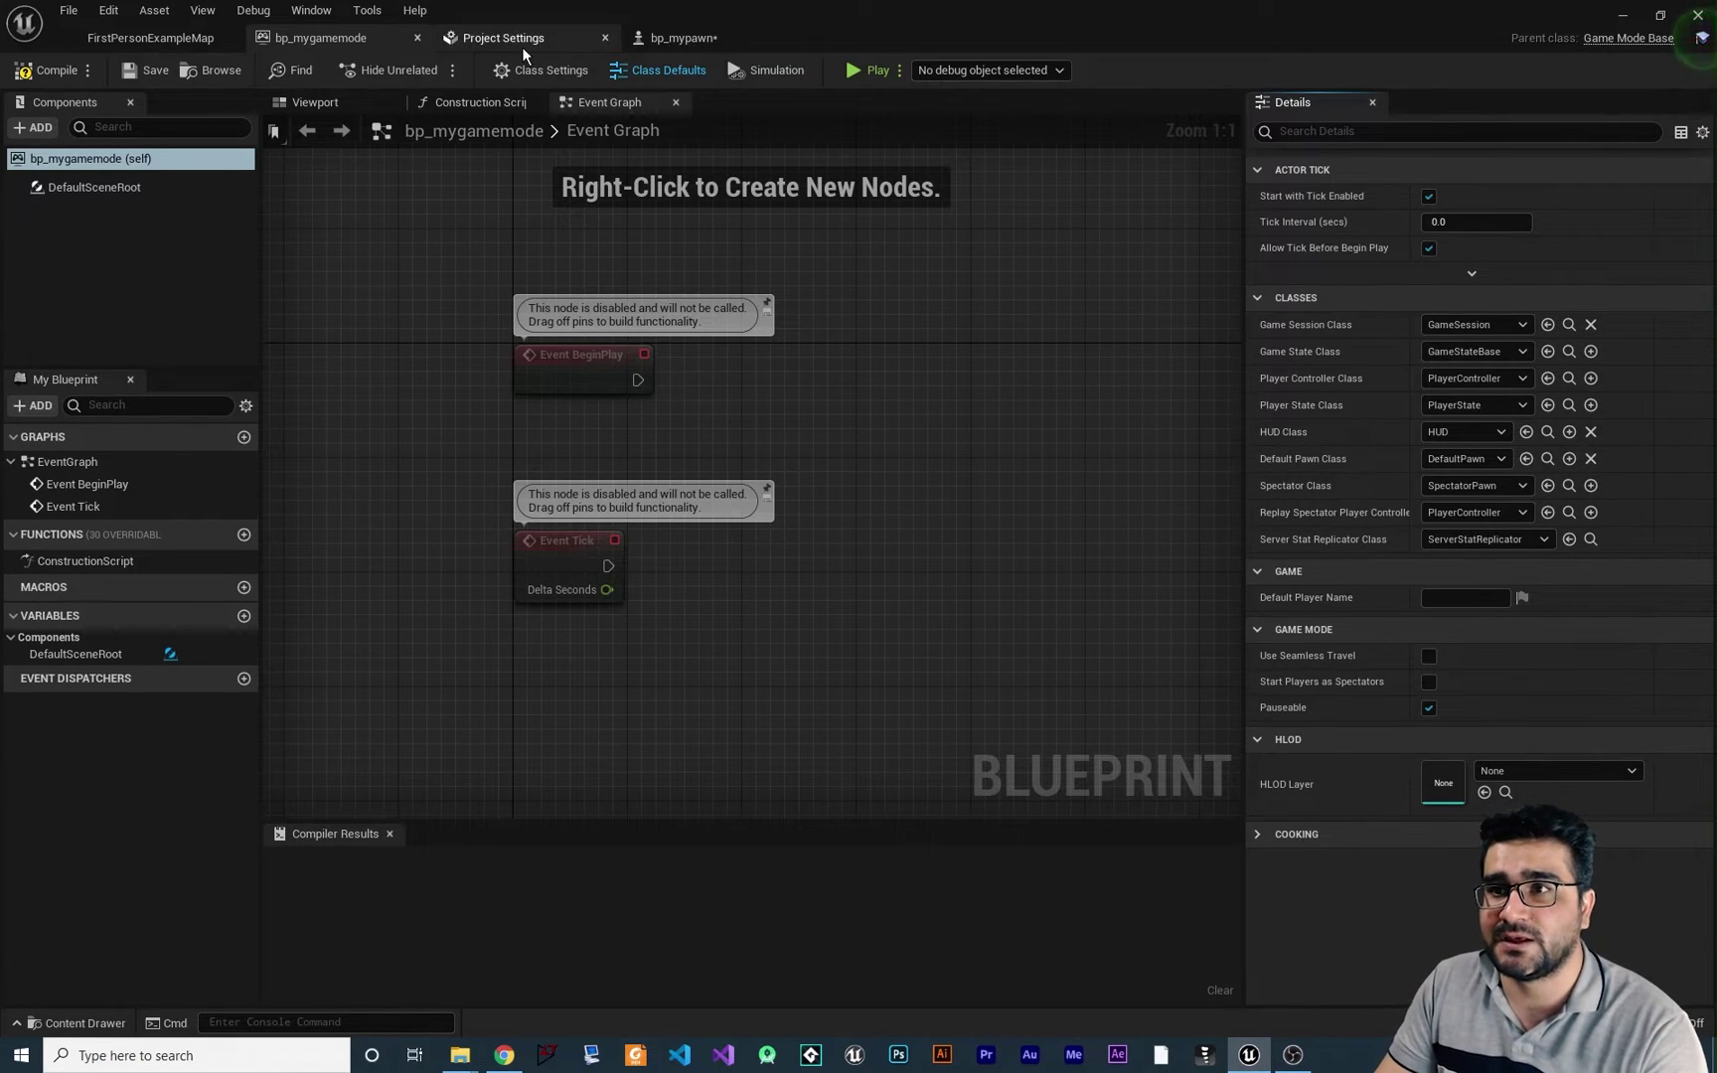
pyautogui.click(682, 40)
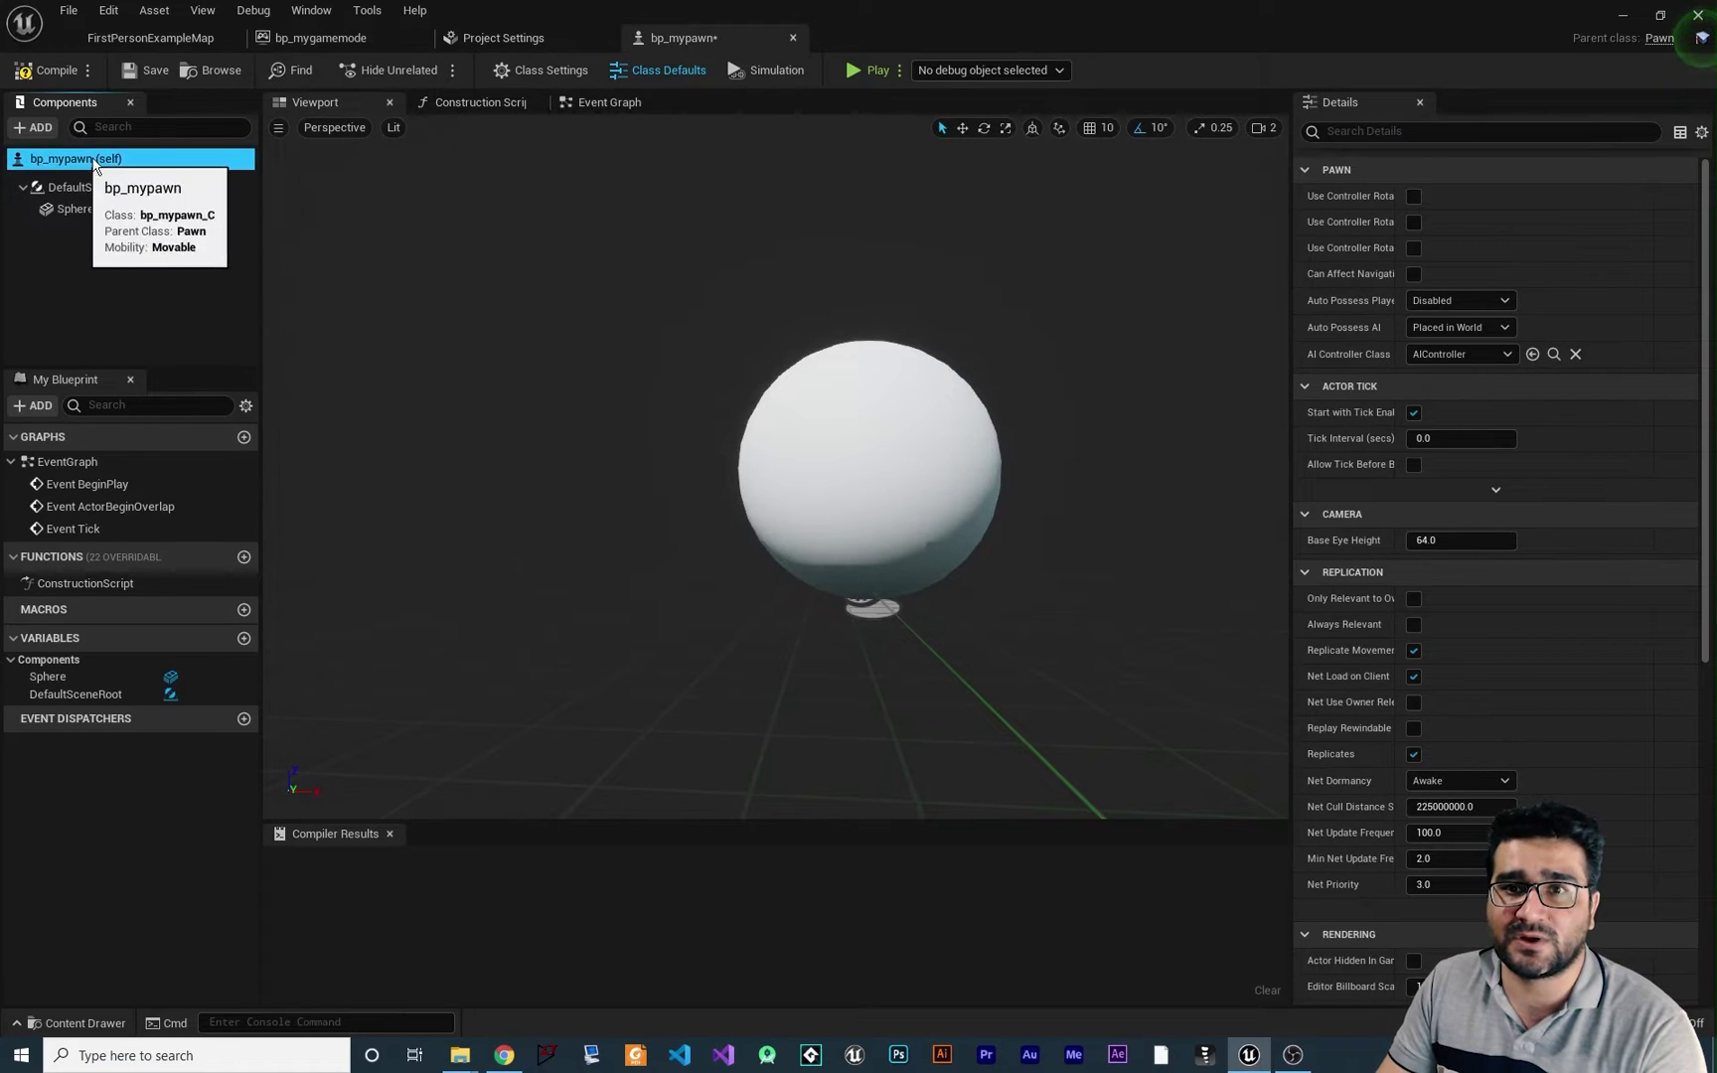
pyautogui.click(45, 167)
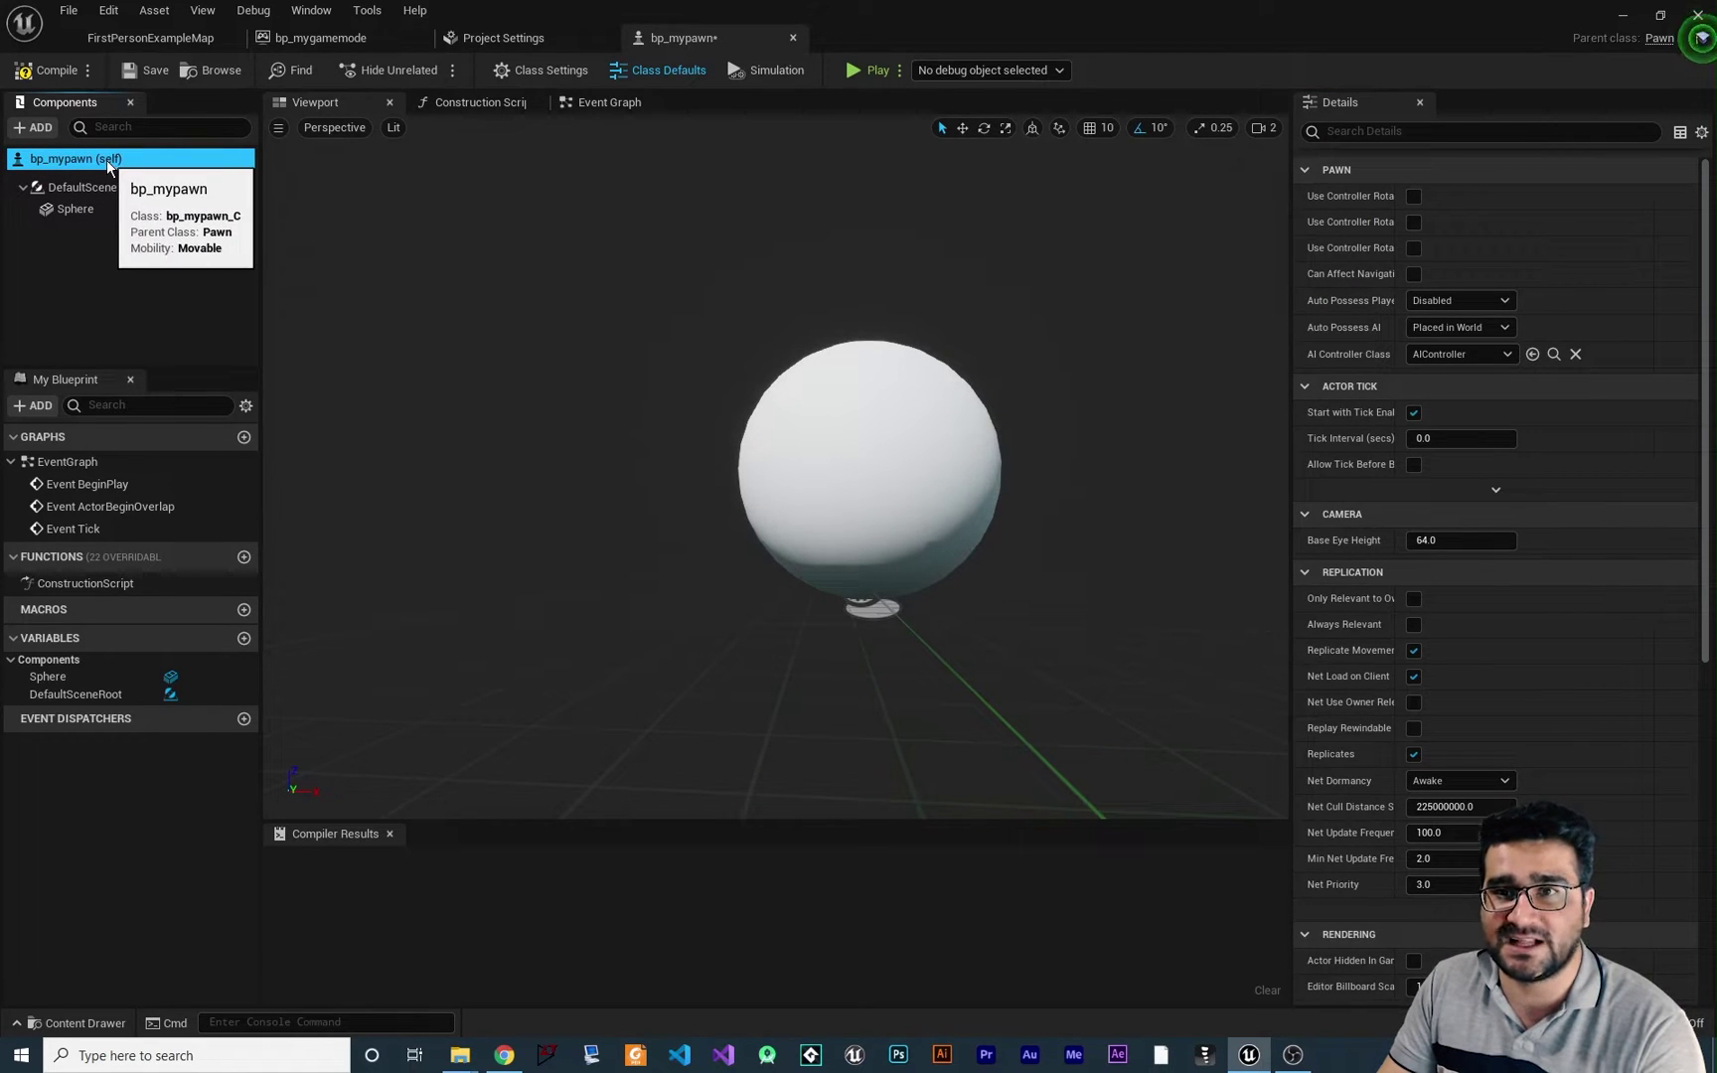
pyautogui.click(20, 132)
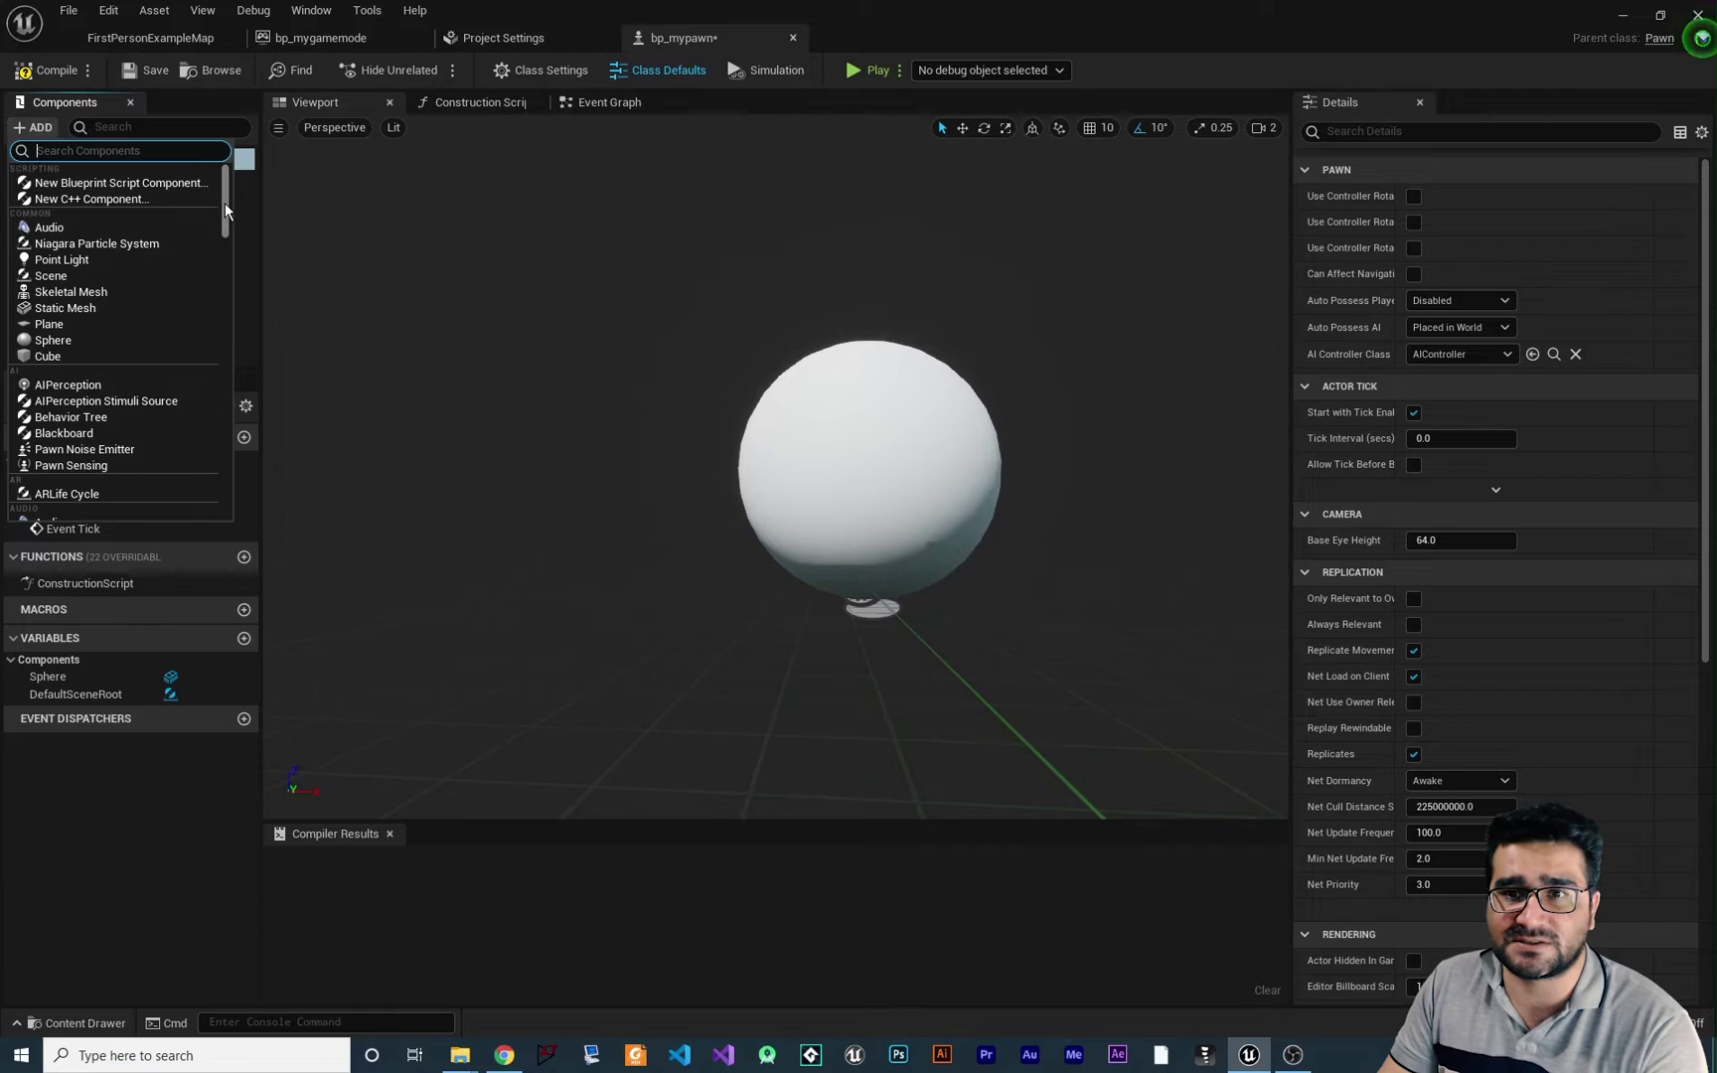
# - Add a Camera component, nudge it up and forward, and save bp_mypawn
pyautogui.moveTo(224, 203); pyautogui.dragTo(223, 240)
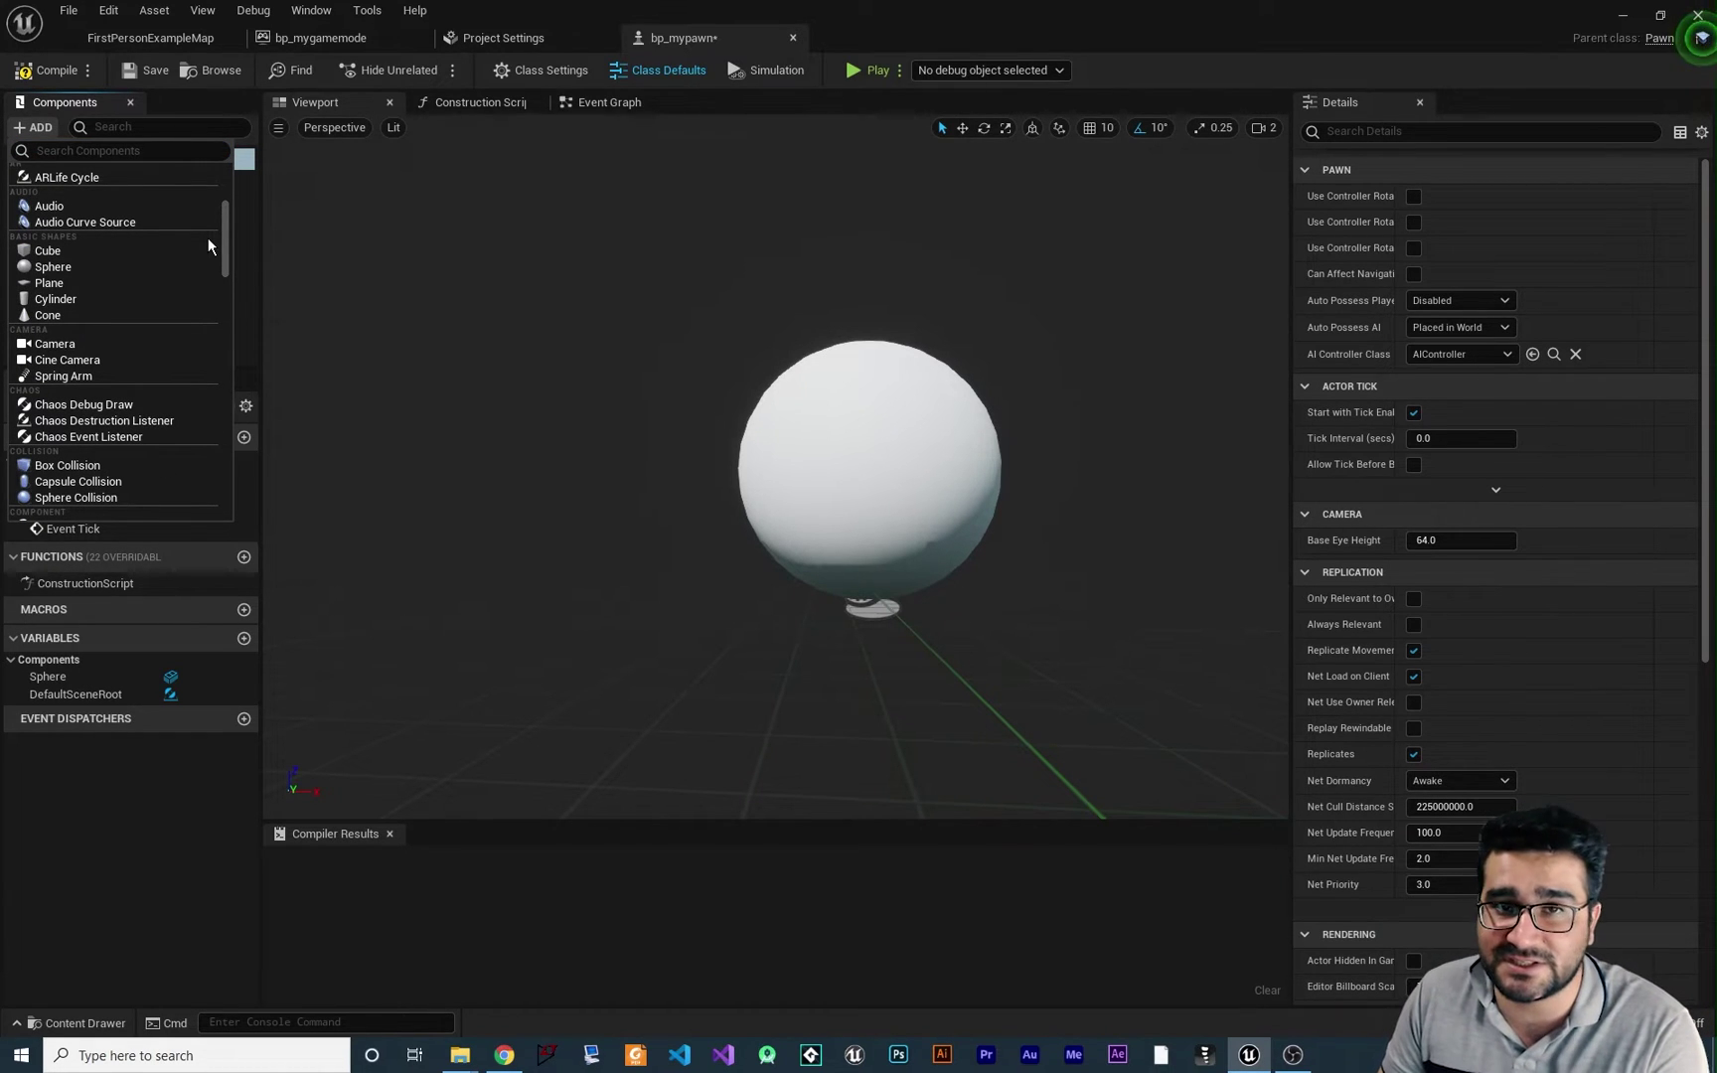
pyautogui.click(103, 344)
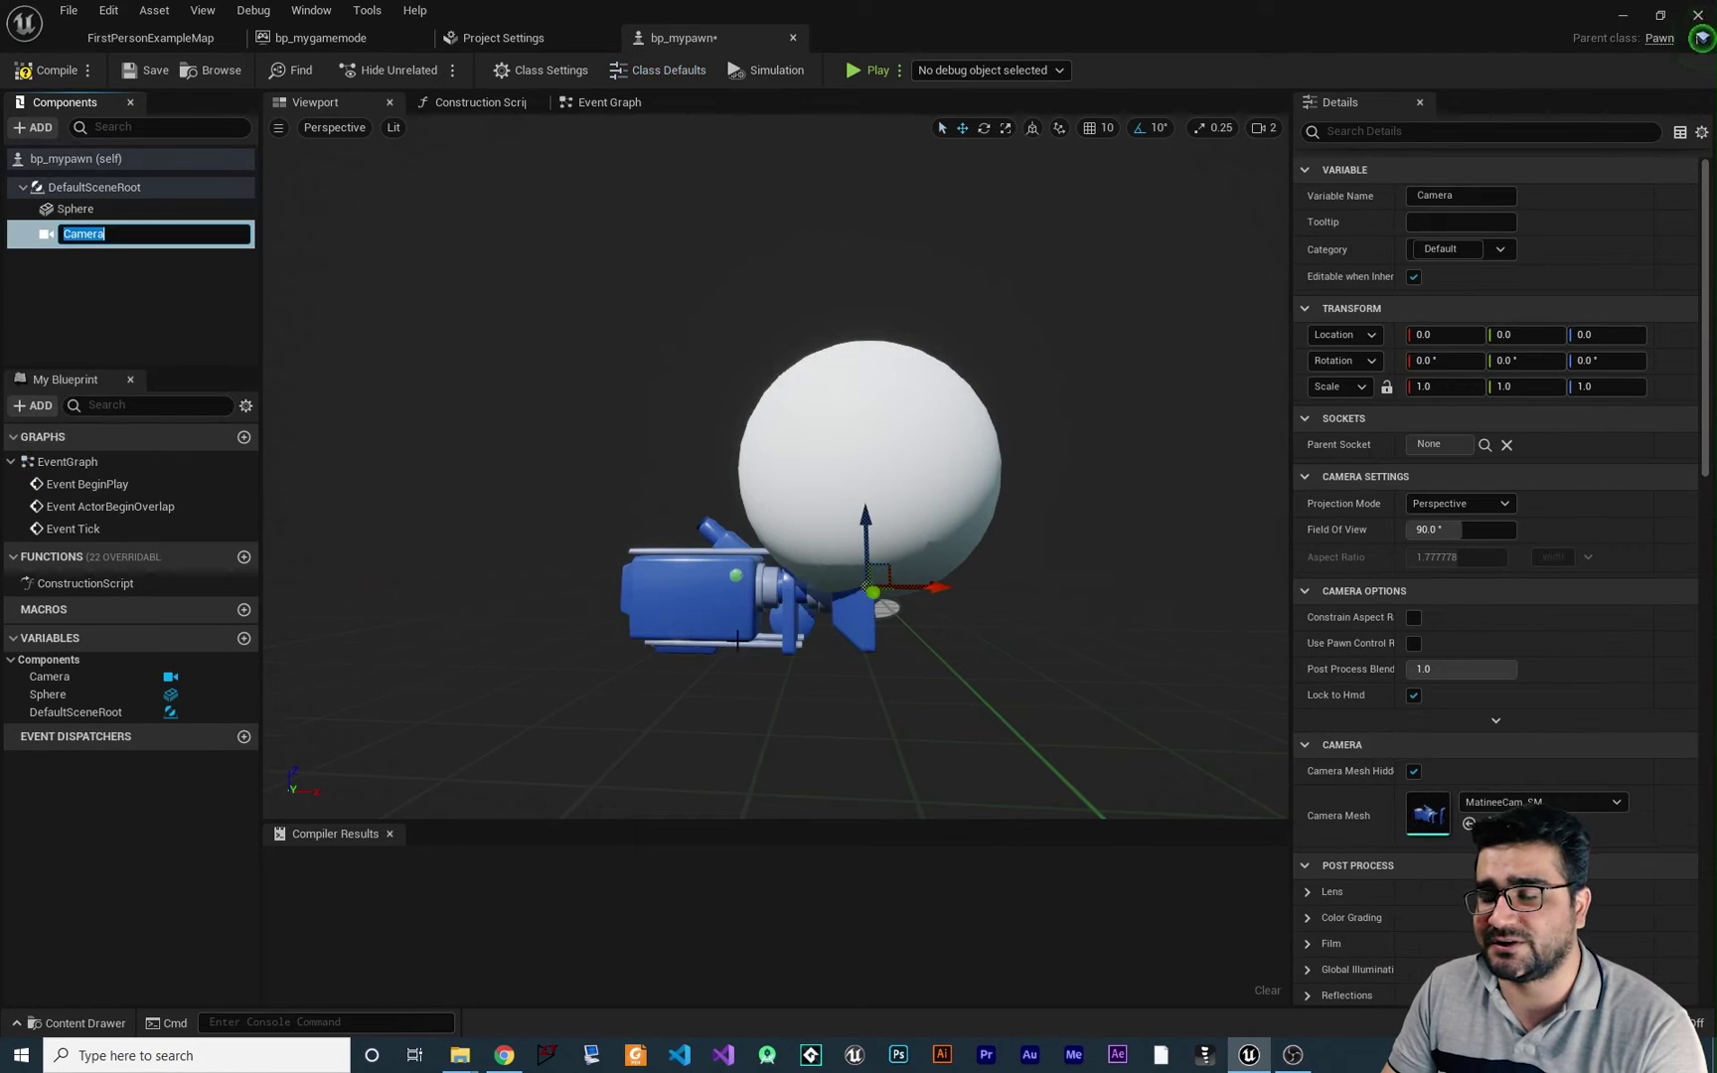
pyautogui.press('Return')
pyautogui.moveTo(884, 684); pyautogui.dragTo(780, 583, button='right')
pyautogui.moveTo(739, 475); pyautogui.dragTo(931, 414)
pyautogui.moveTo(931, 415); pyautogui.dragTo(791, 387, button='right')
pyautogui.moveTo(799, 442); pyautogui.dragTo(812, 440)
pyautogui.moveTo(843, 650); pyautogui.dragTo(881, 647, button='right')
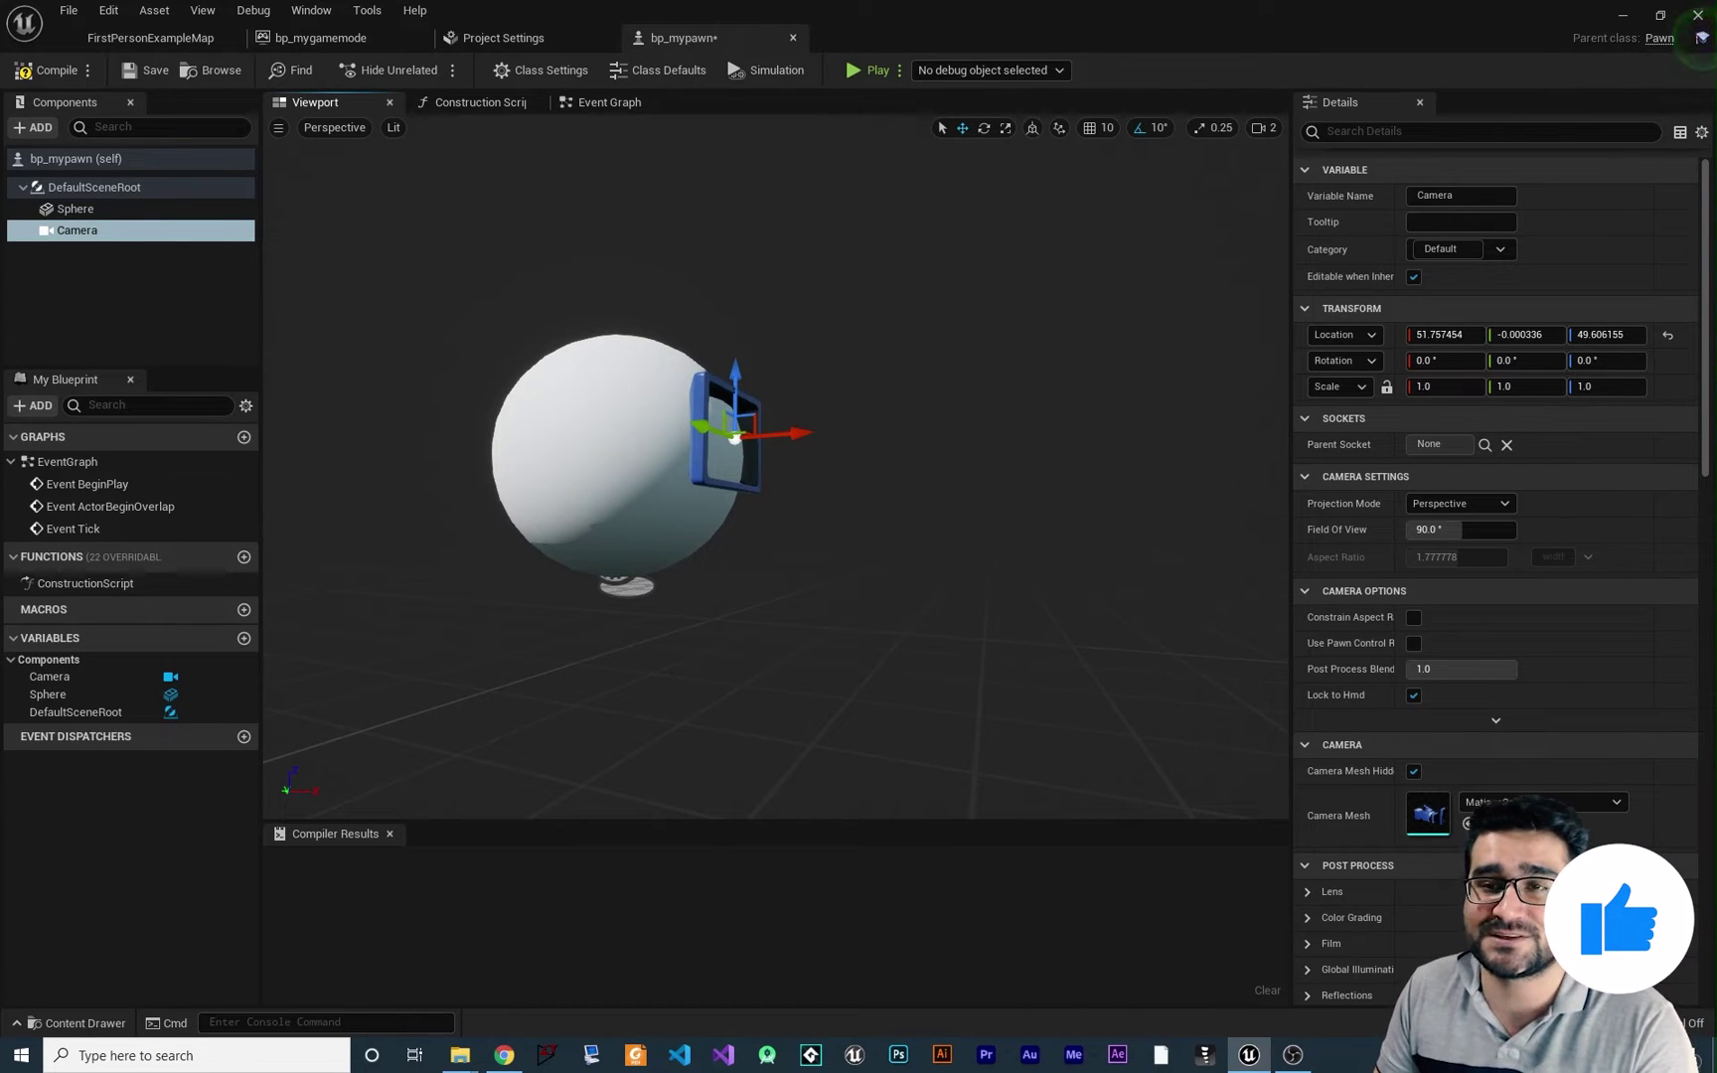
pyautogui.hotkey('ctrl', 's')
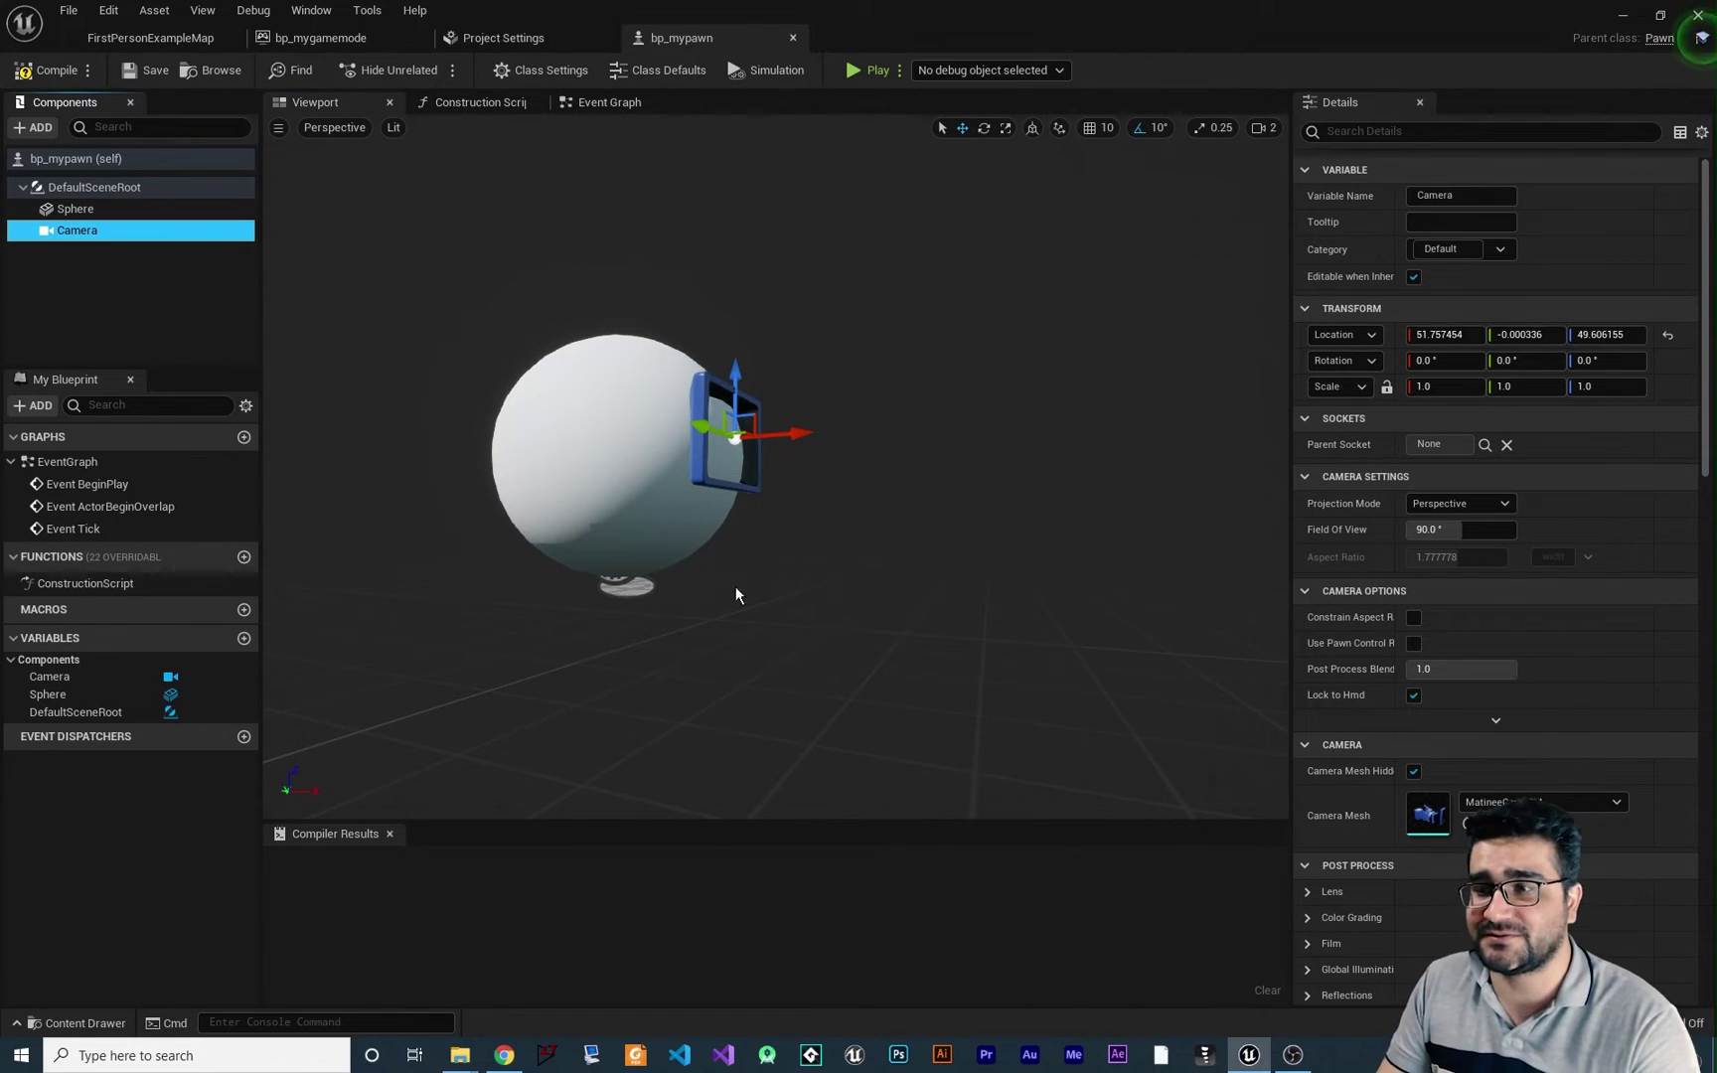
# - Place the camera behind and above the sphere at X -145.6, Z 150.6, pitched -20°
pyautogui.moveTo(843, 650); pyautogui.dragTo(870, 648, button='right')
pyautogui.moveTo(725, 569); pyautogui.dragTo(686, 563, button='right')
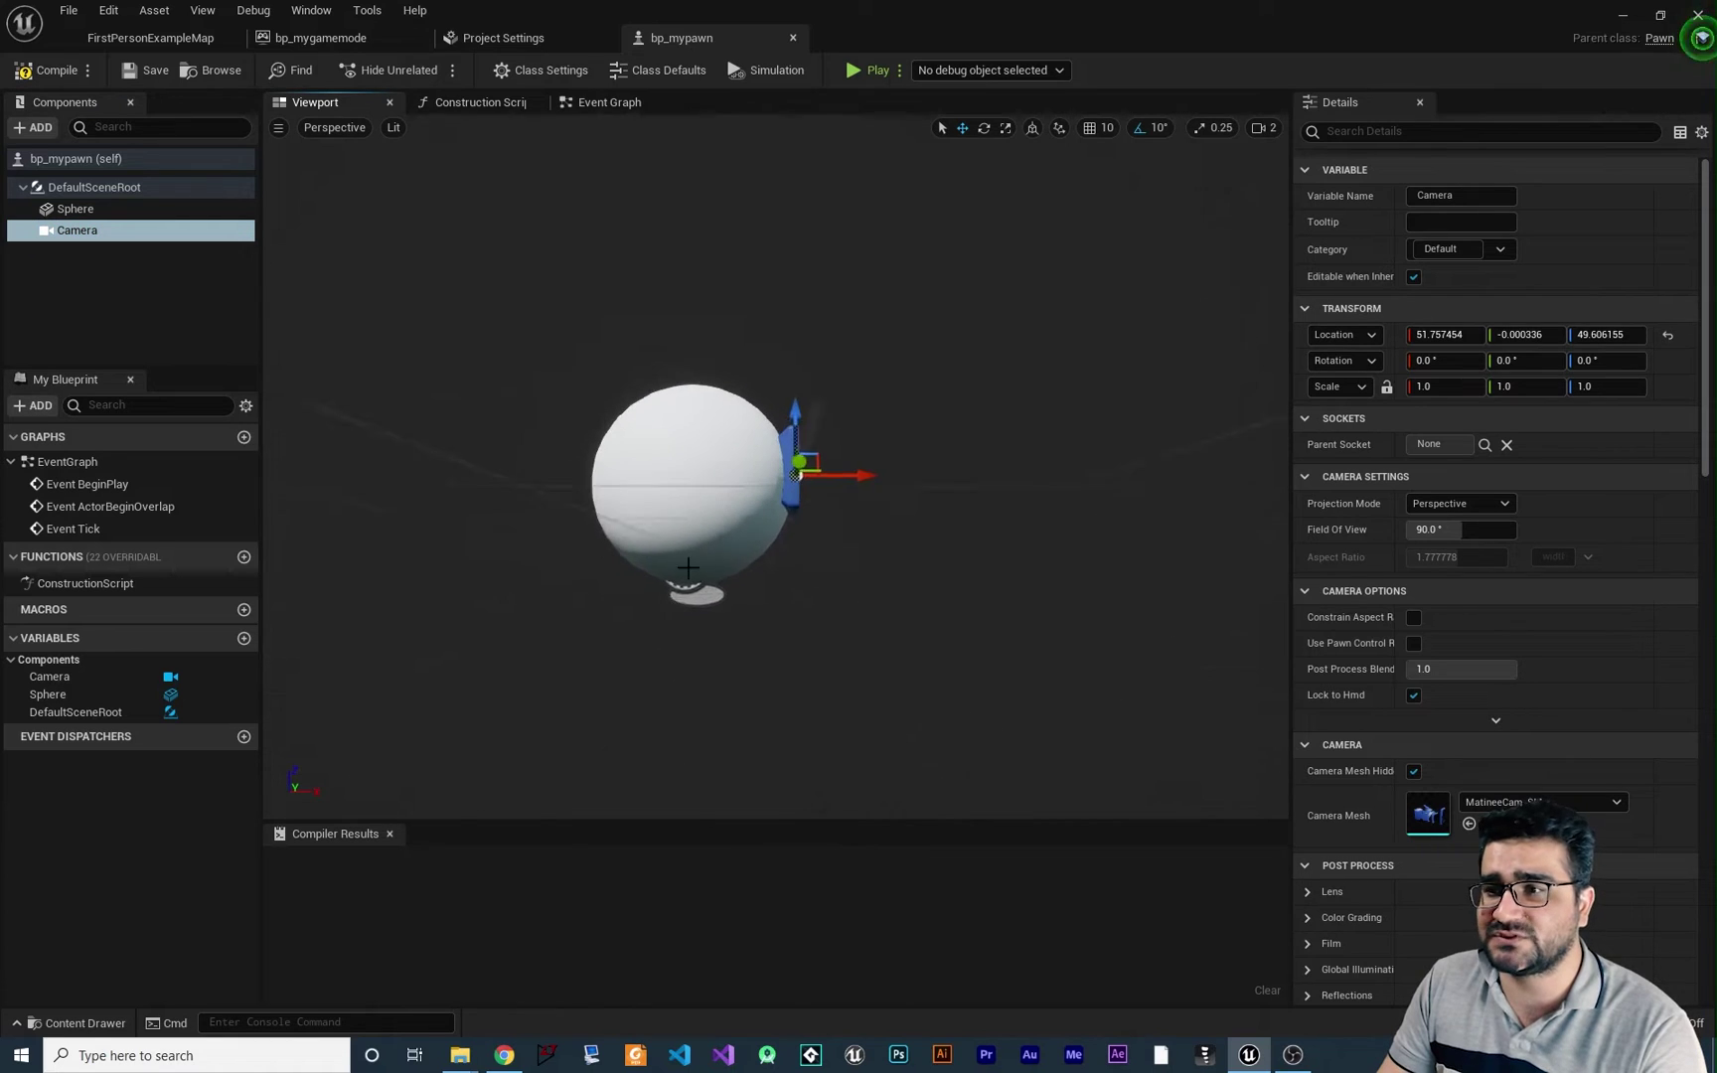
pyautogui.moveTo(860, 475); pyautogui.dragTo(475, 463)
pyautogui.moveTo(566, 537); pyautogui.dragTo(537, 535, button='right')
pyautogui.moveTo(593, 487); pyautogui.dragTo(593, 245)
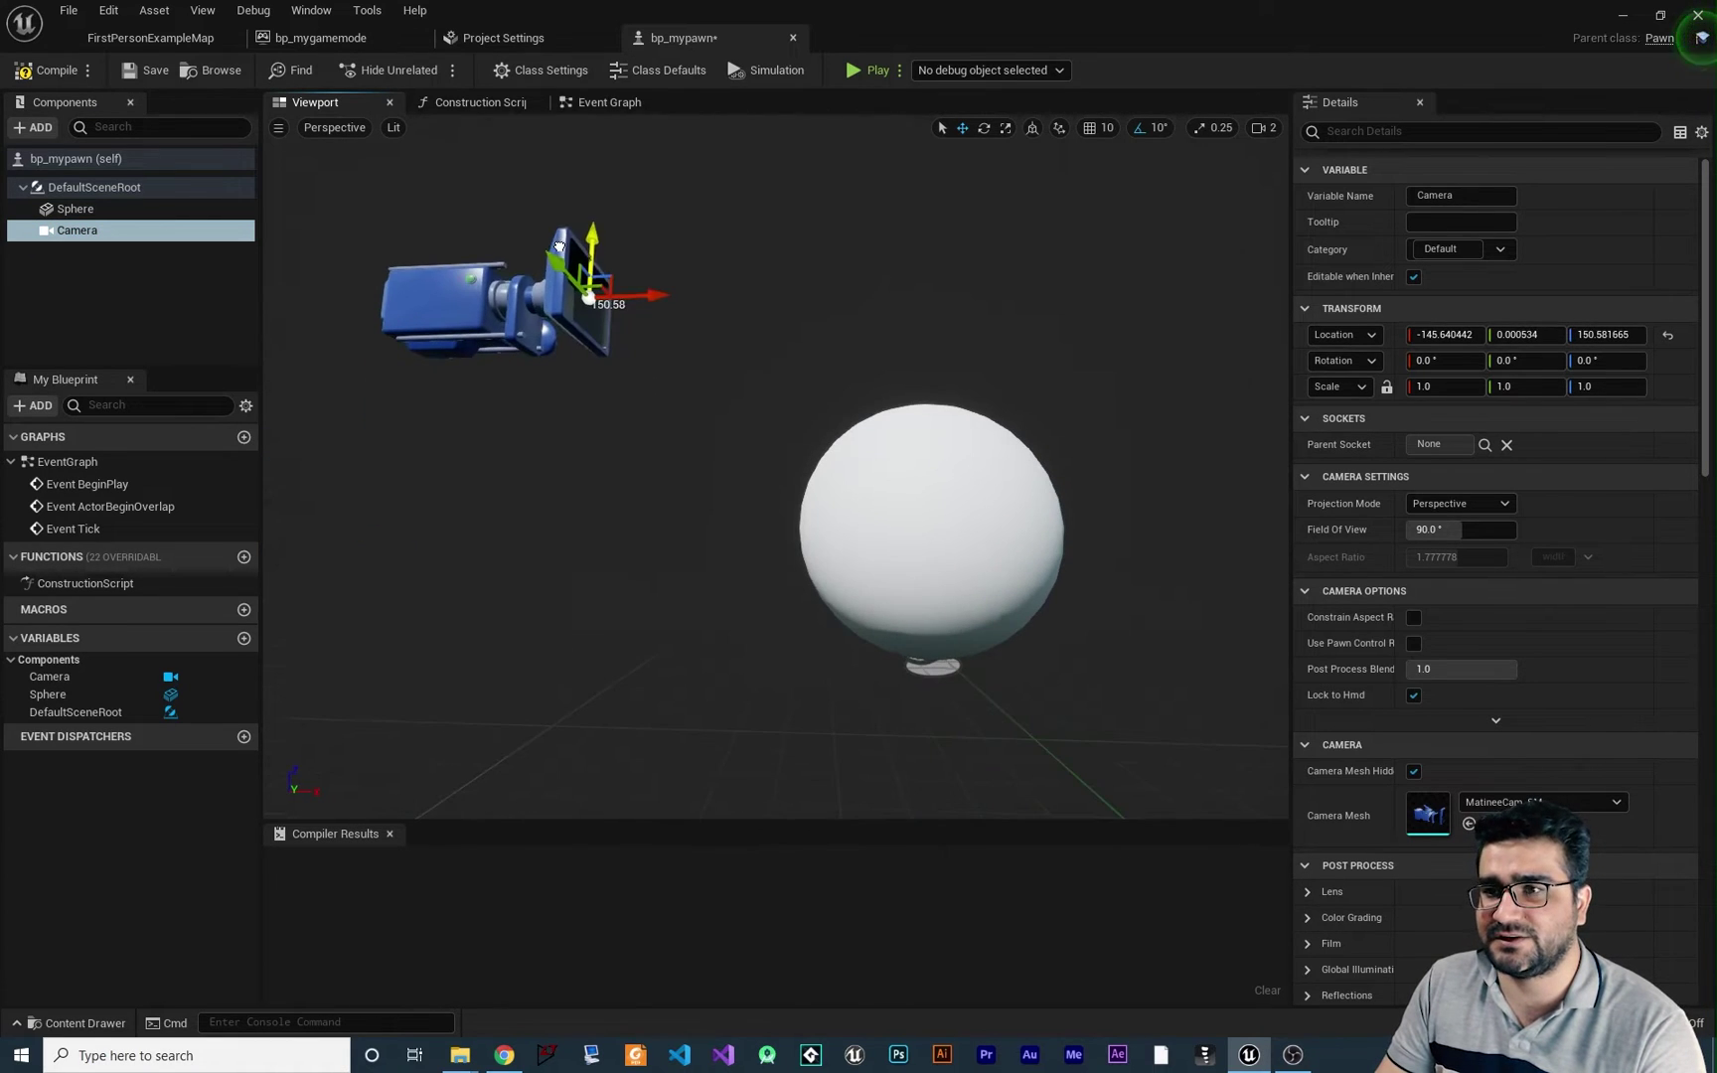
pyautogui.click(984, 128)
pyautogui.moveTo(674, 325); pyautogui.dragTo(651, 360)
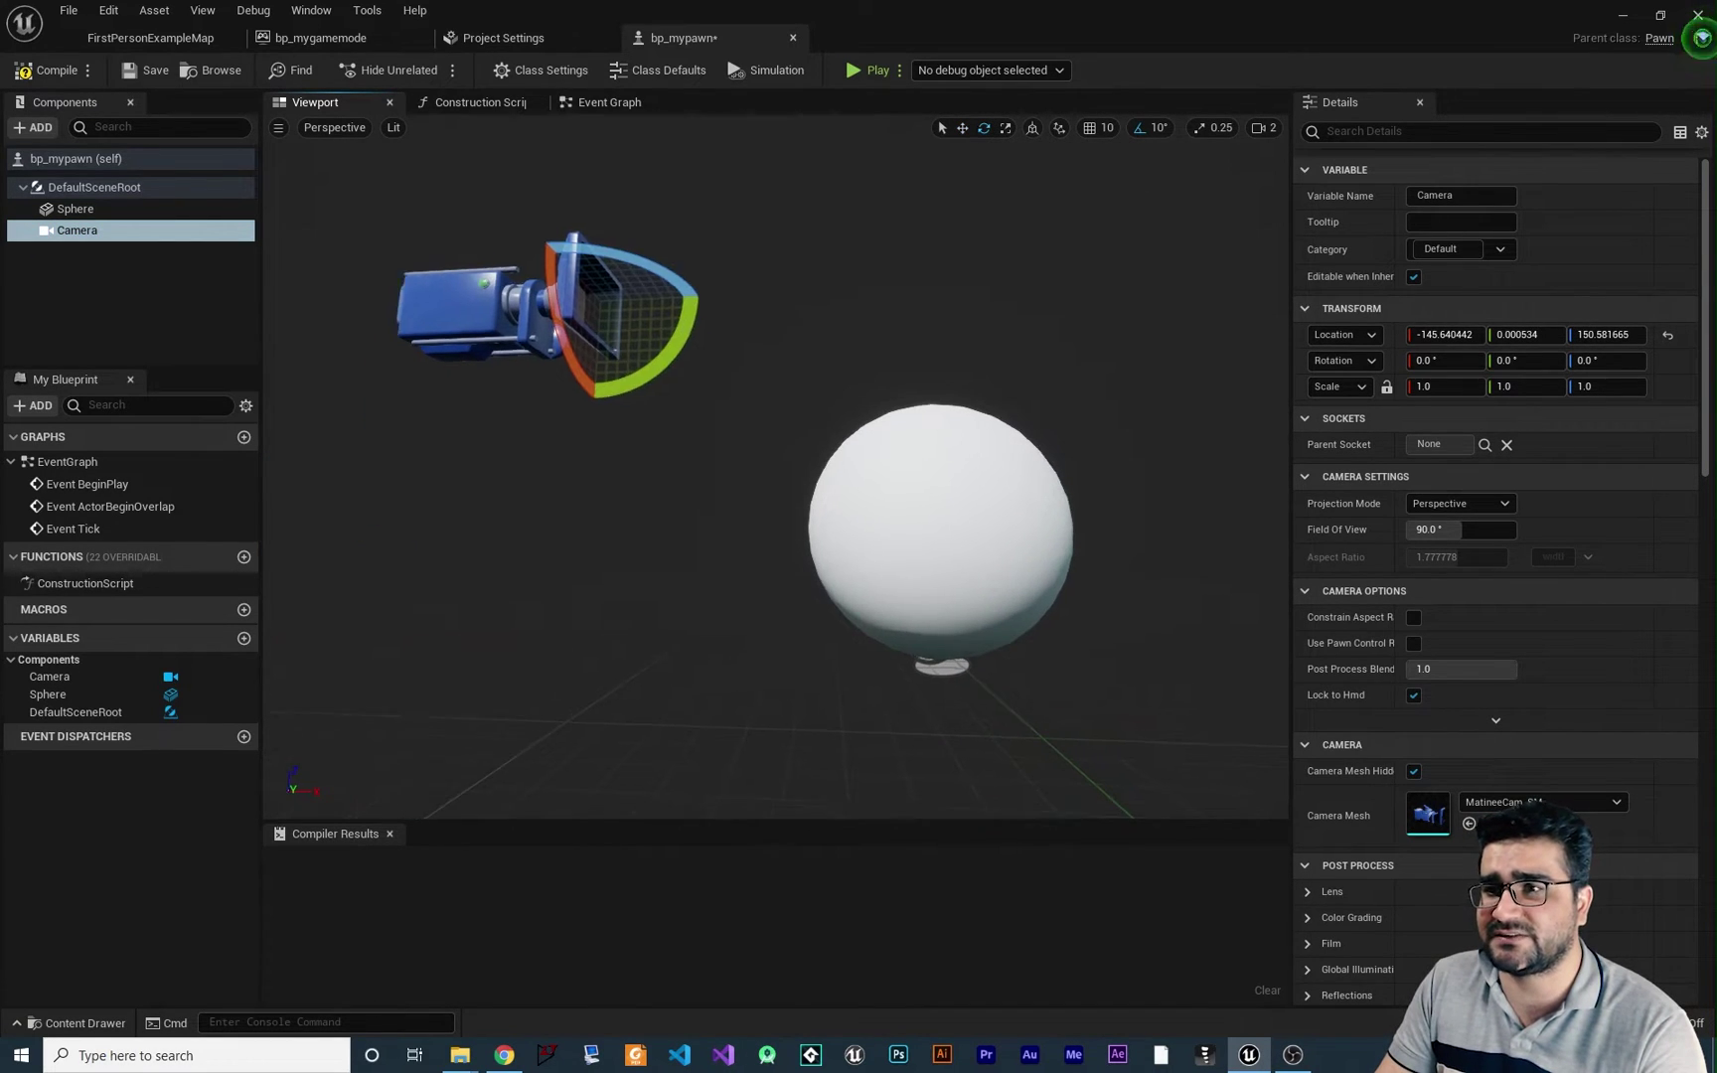
pyautogui.moveTo(651, 359)
pyautogui.mouseDown(button='right')
pyautogui.moveTo(686, 343)
pyautogui.moveTo(650, 373)
pyautogui.moveTo(636, 336)
pyautogui.moveTo(651, 350)
pyautogui.moveTo(624, 410)
pyautogui.moveTo(634, 370)
pyautogui.mouseUp(button='right')
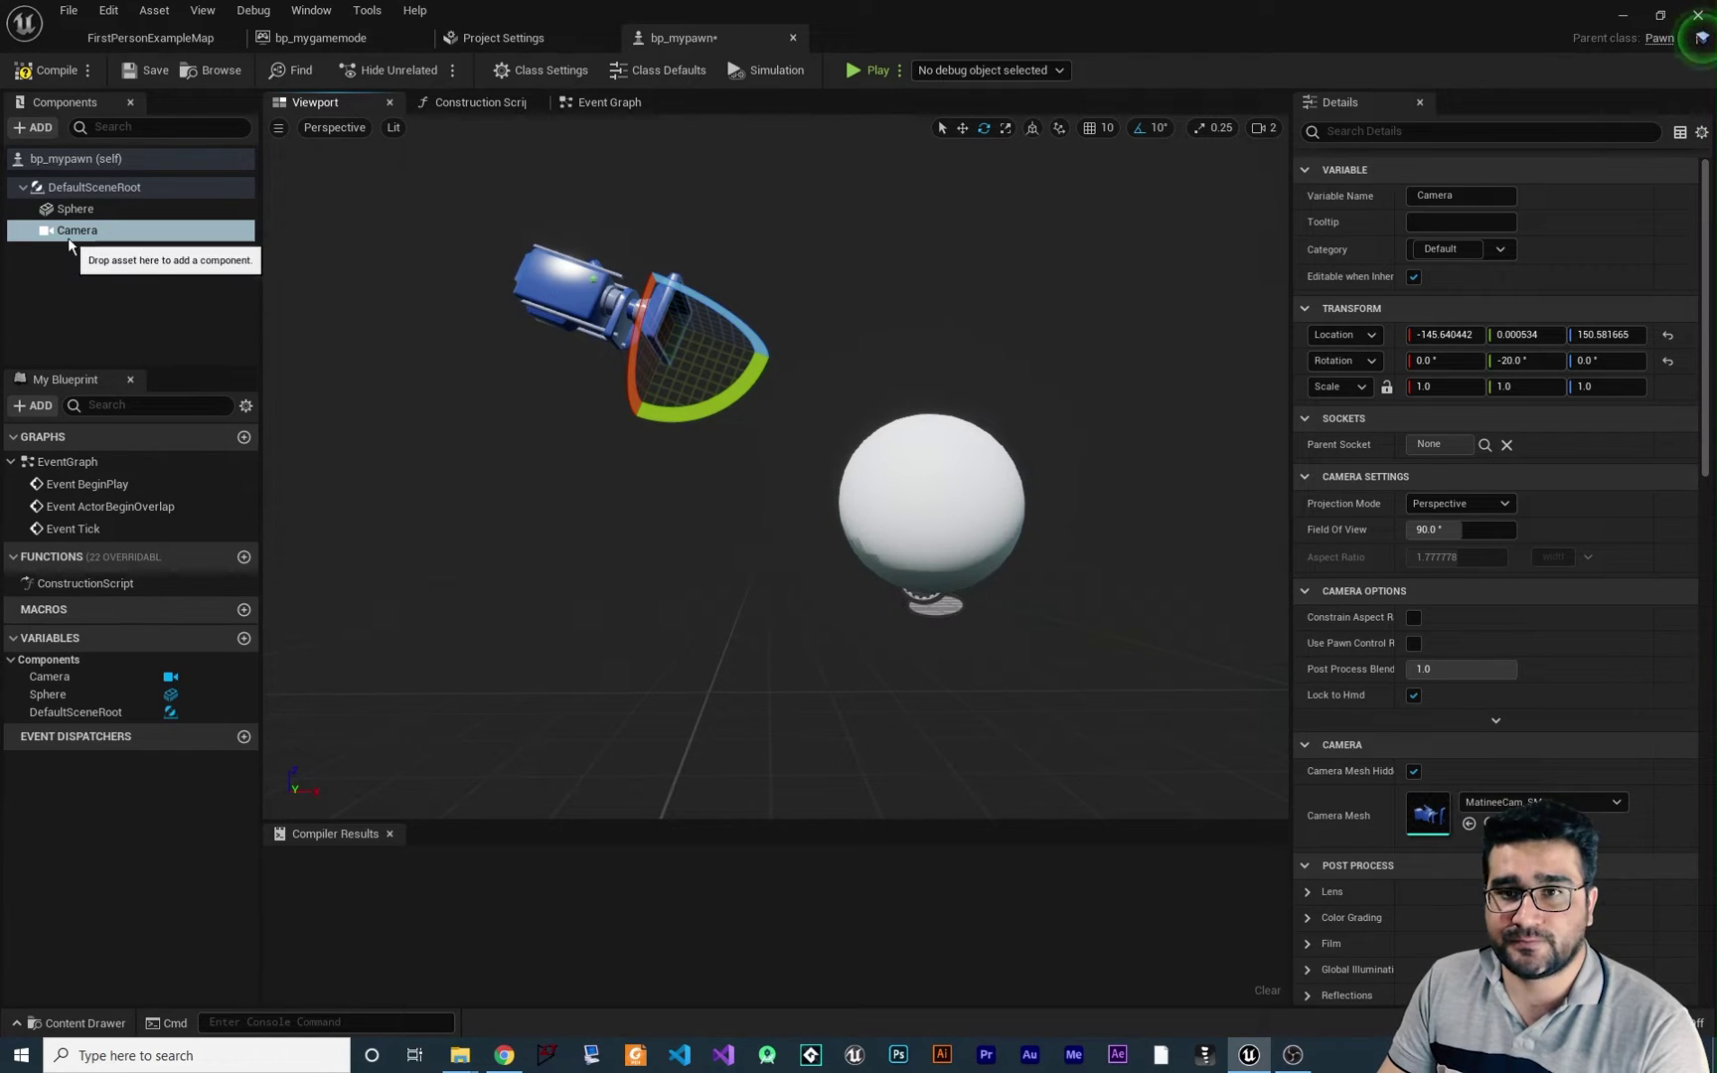
# - Parent Camera to Sphere, move the sphere forward to X 12.8, and save bp_mypawn
pyautogui.moveTo(72, 231)
pyautogui.mouseDown()
pyautogui.moveTo(98, 228)
pyautogui.moveTo(75, 206)
pyautogui.mouseUp()
pyautogui.click(935, 507)
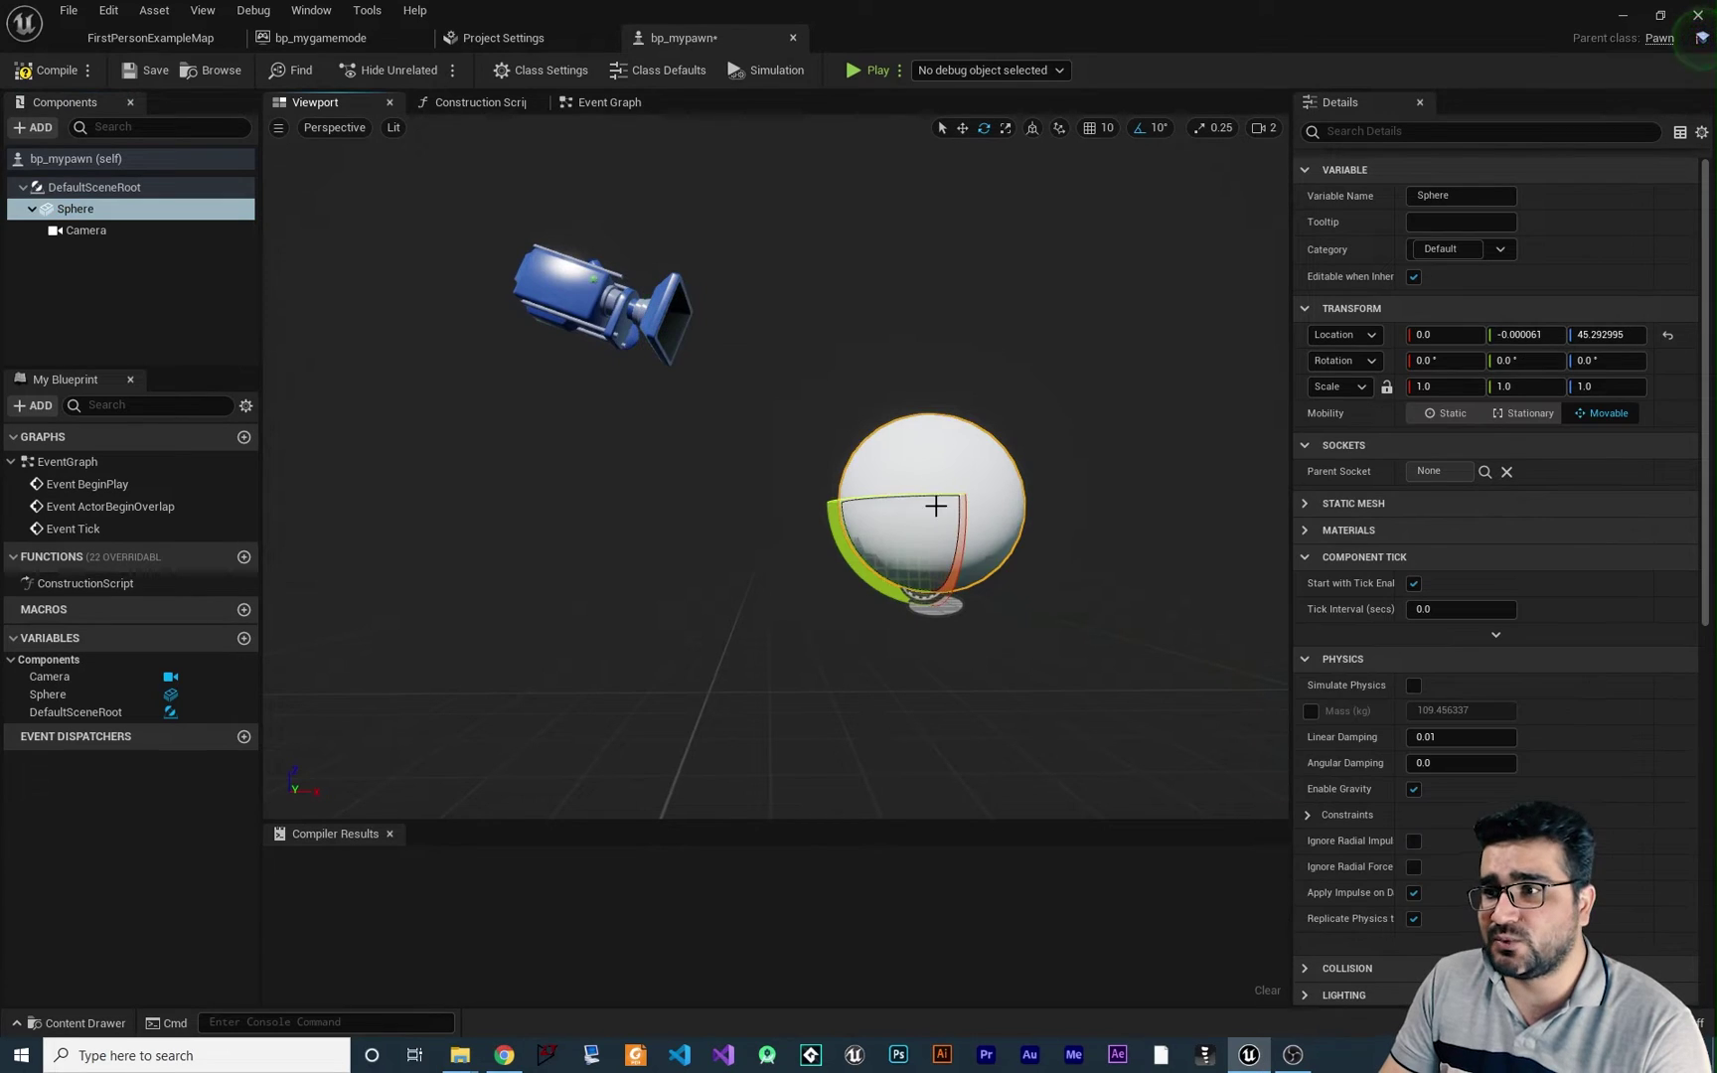
pyautogui.click(963, 130)
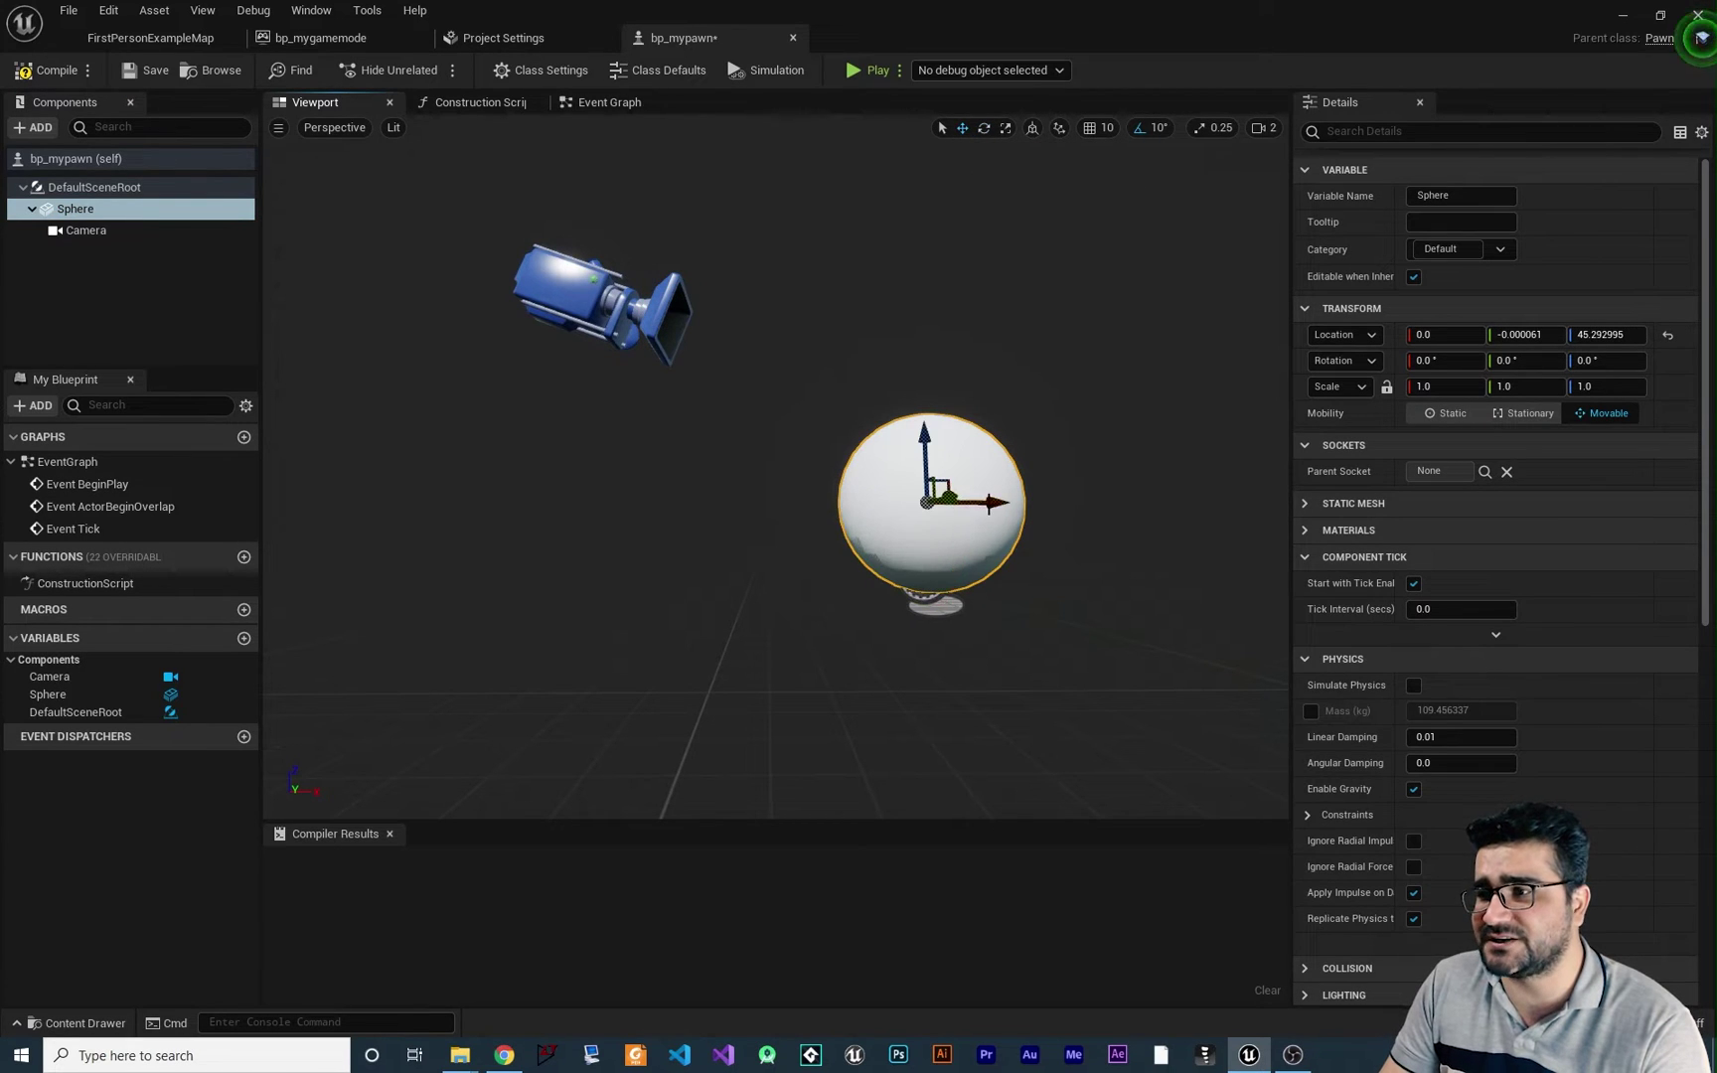
pyautogui.moveTo(984, 502); pyautogui.dragTo(943, 505)
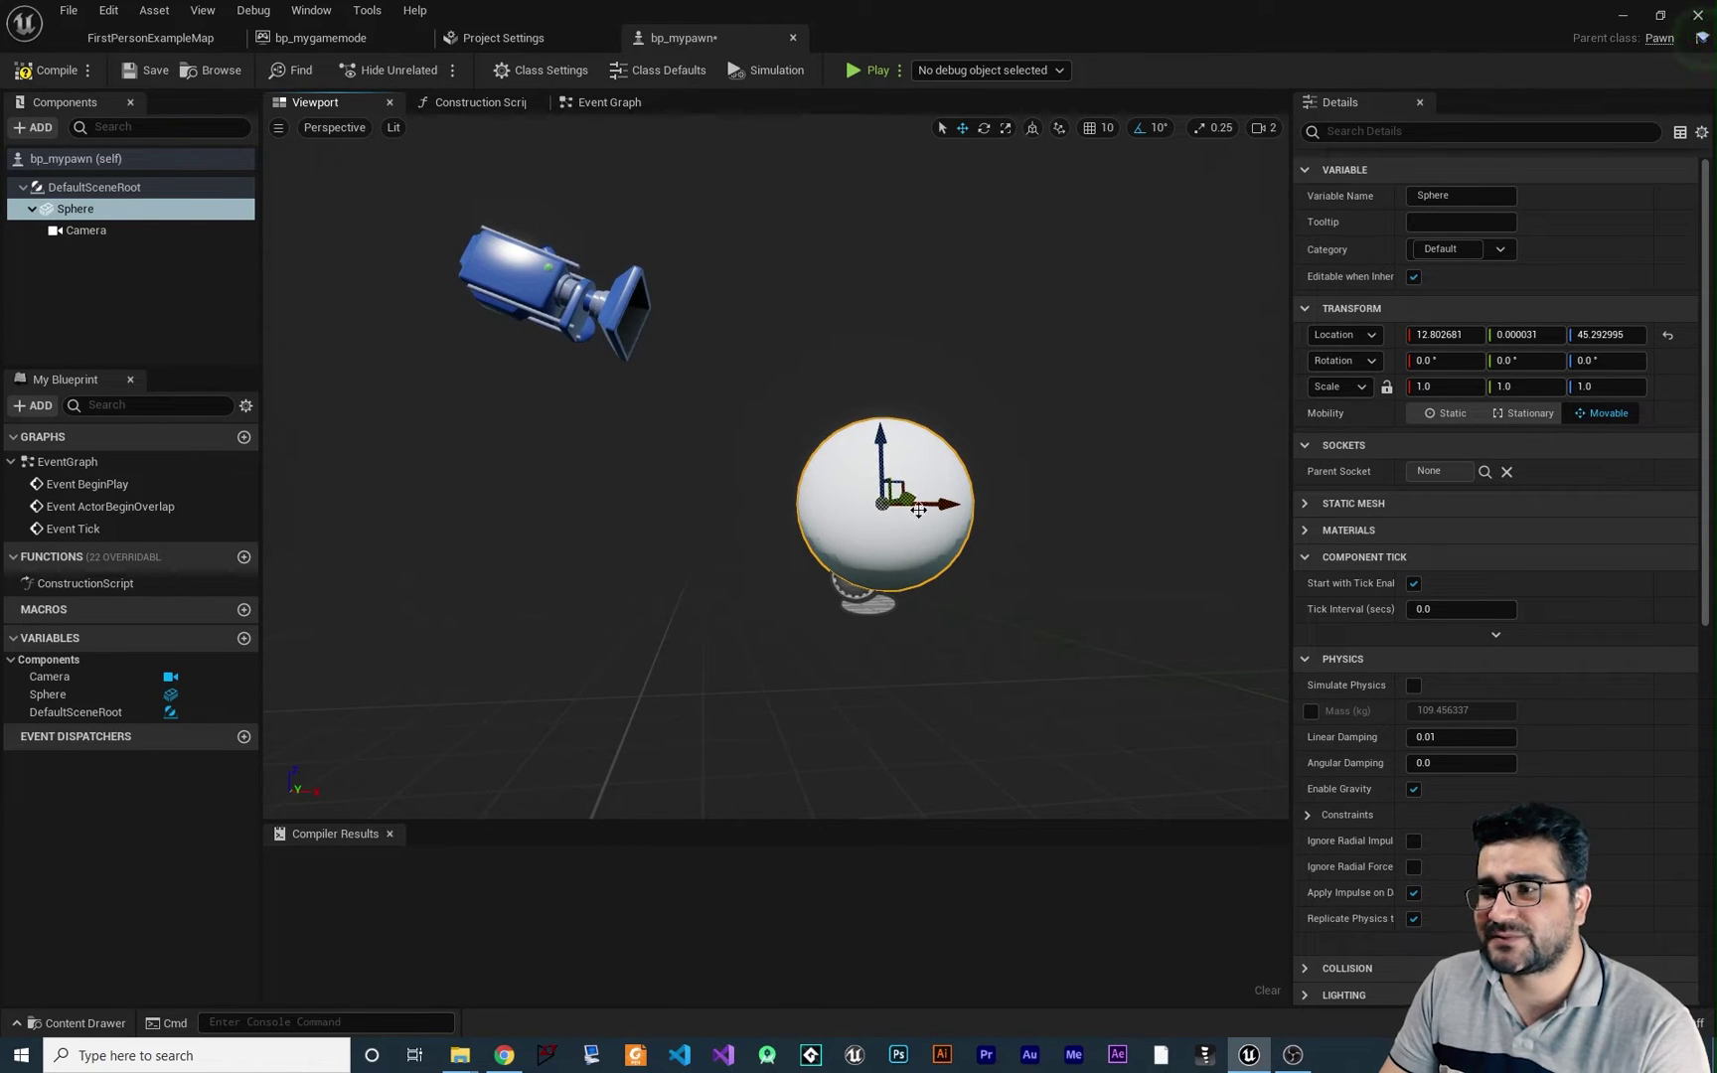
pyautogui.keyDown('alt'); pyautogui.moveTo(1014, 637); pyautogui.dragTo(966, 654); pyautogui.keyUp('alt')
pyautogui.hotkey('ctrl', 's')
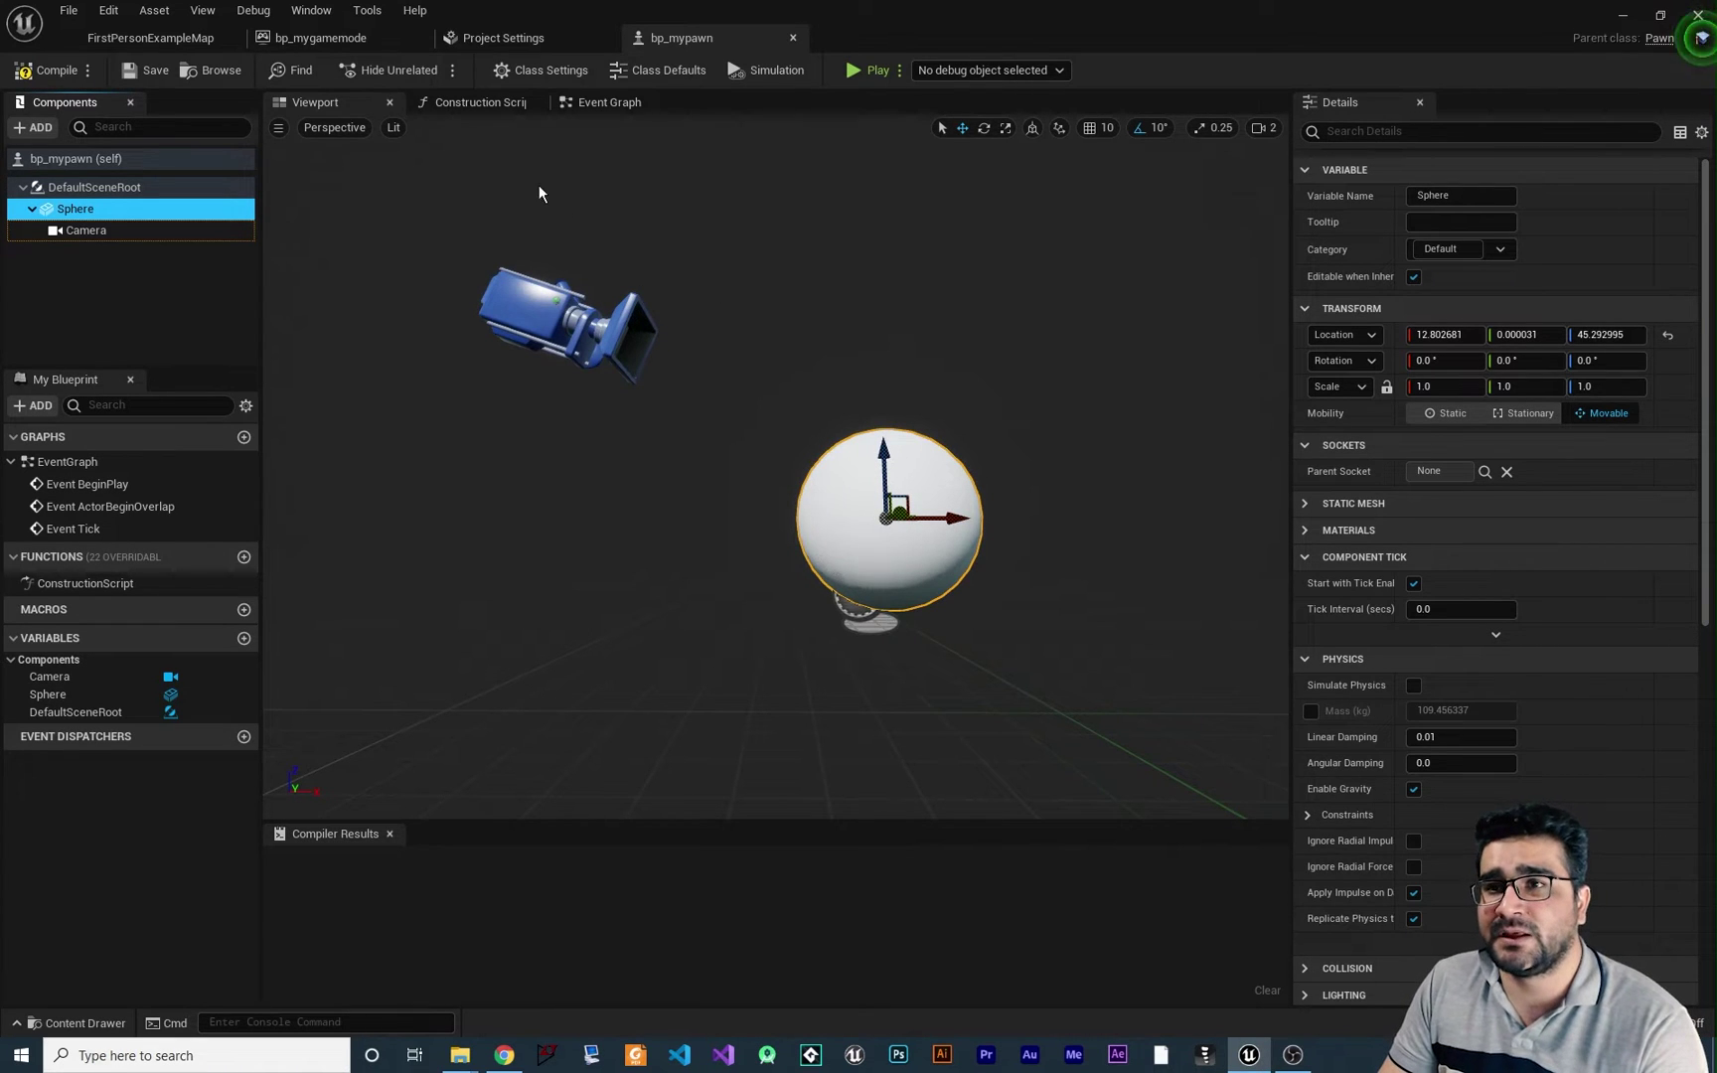
pyautogui.click(484, 40)
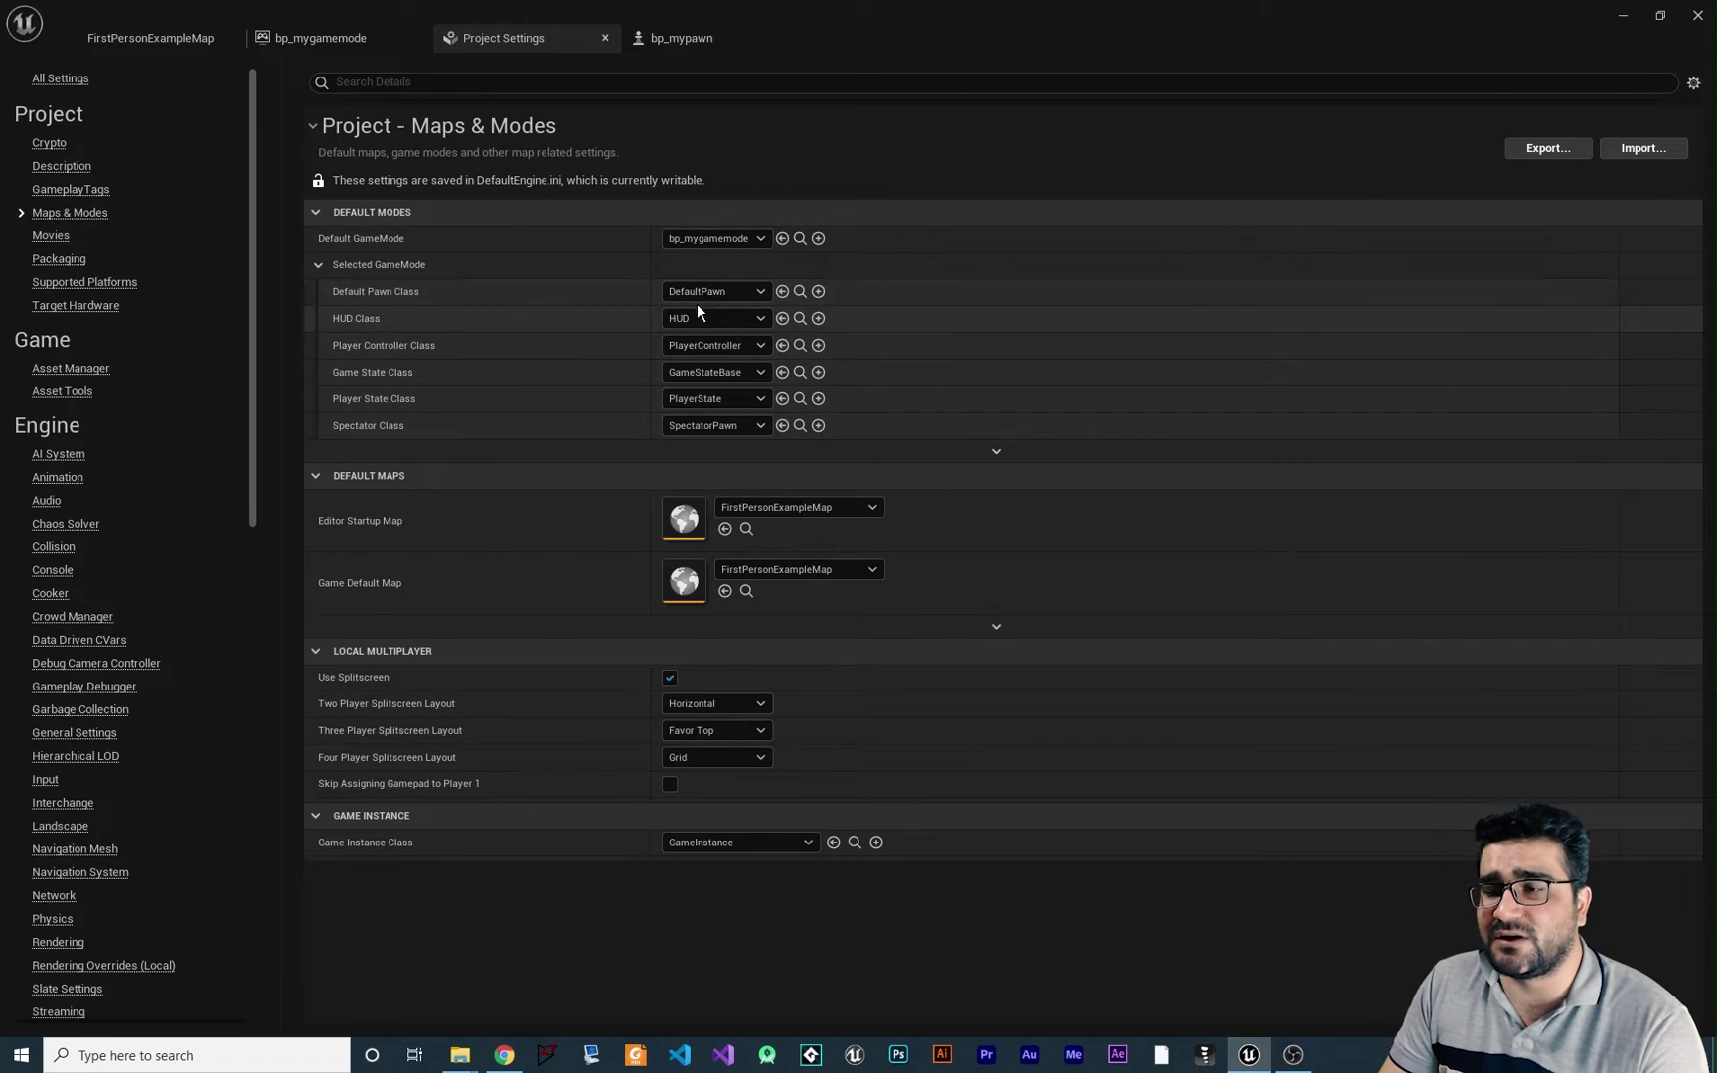
# - Set Default Pawn Class to bp_mypawn and verify it in the level's World Settings
pyautogui.click(730, 291)
pyautogui.write('bp')
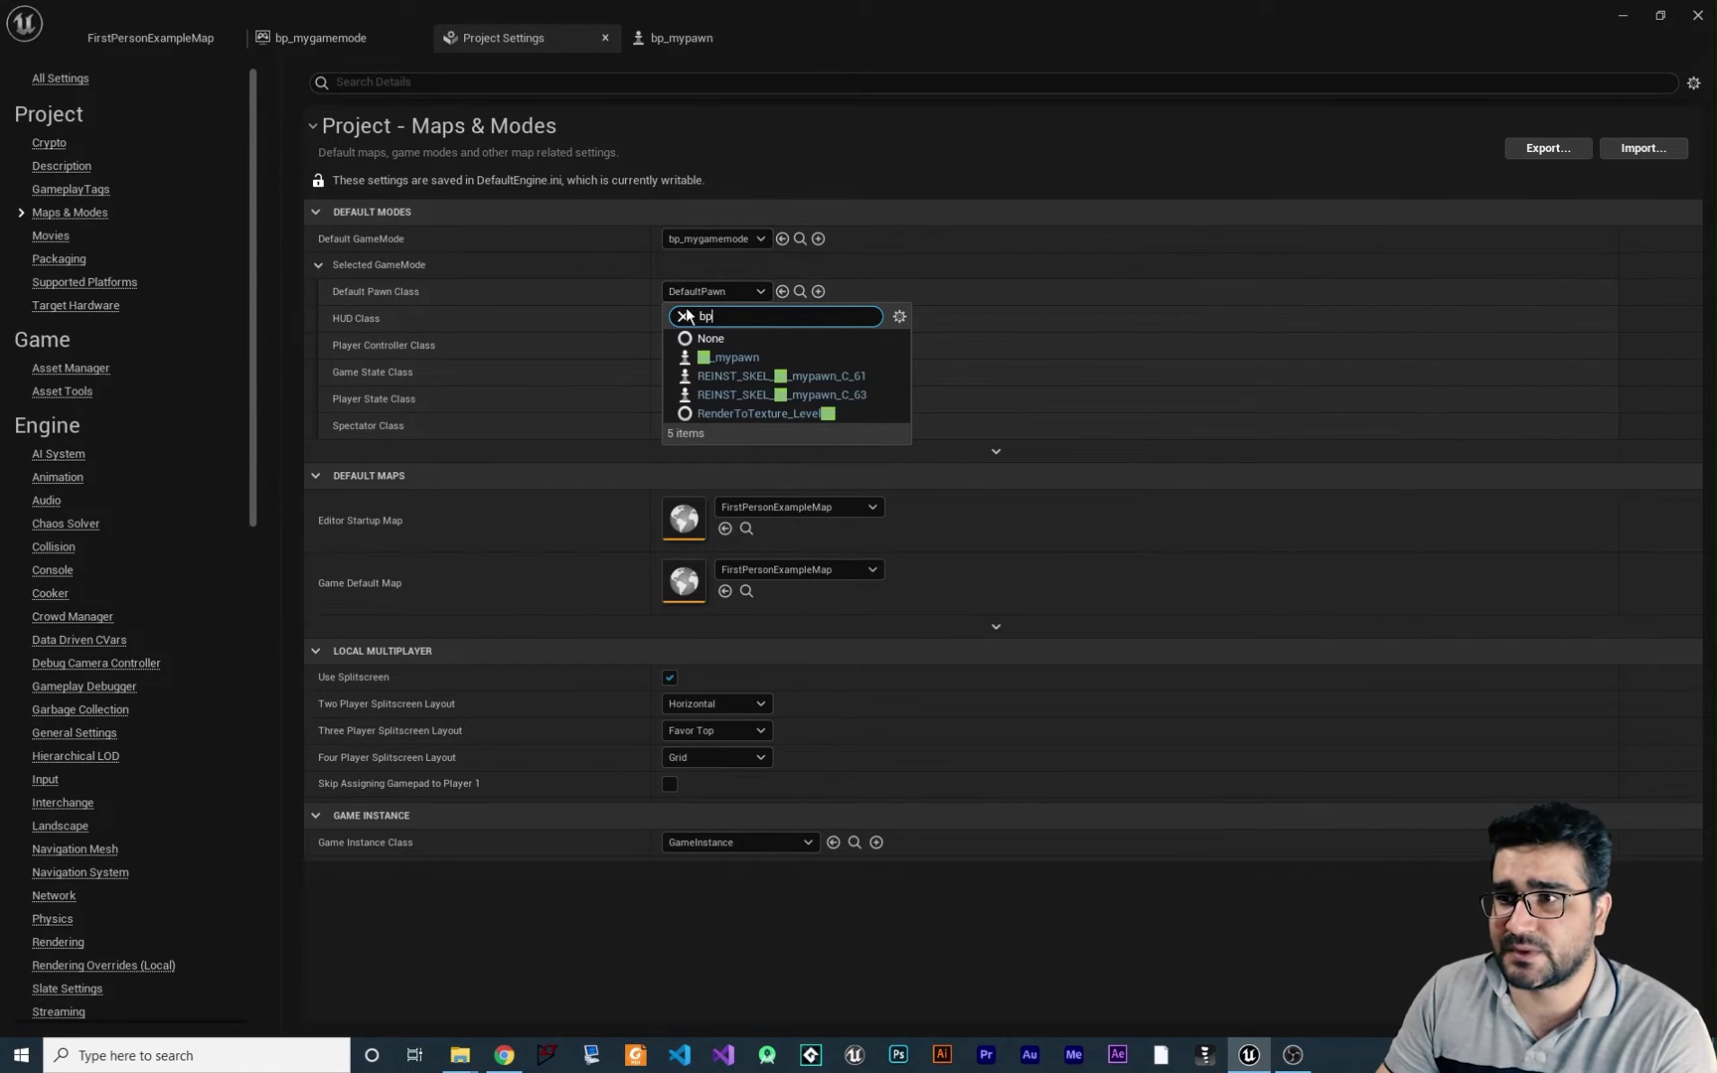
pyautogui.click(746, 357)
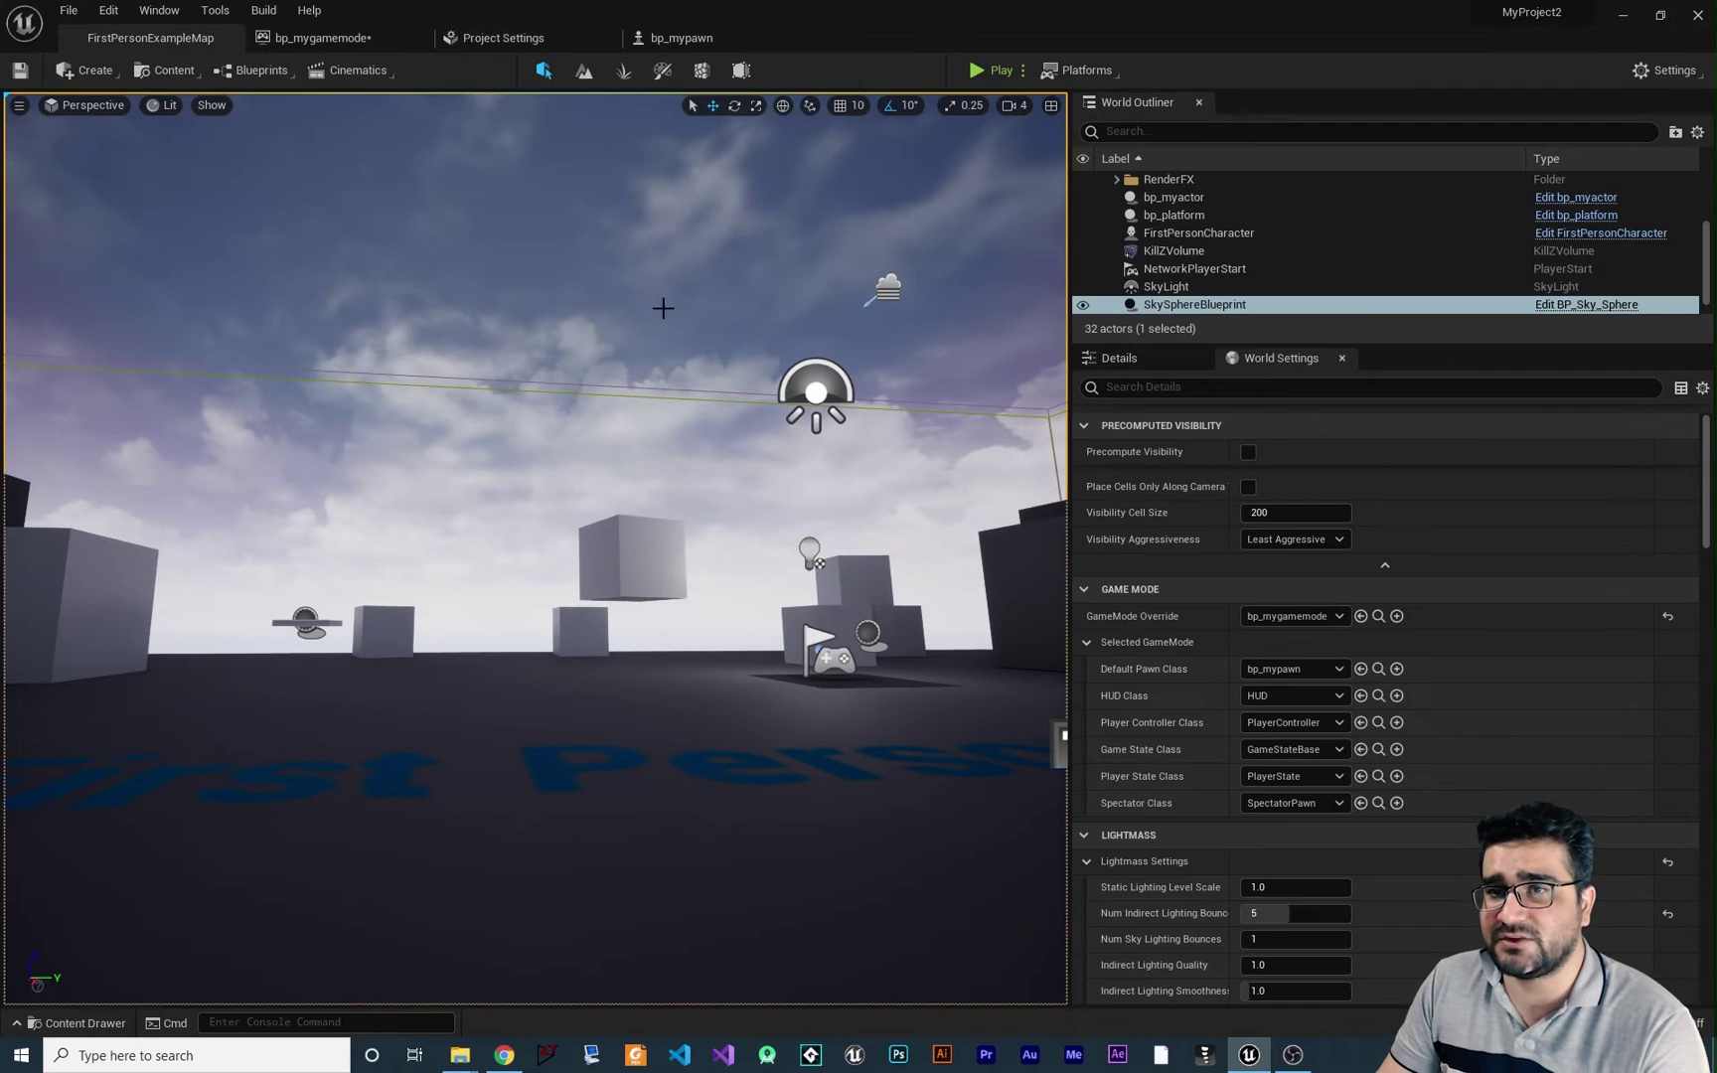
pyautogui.press('s')
pyautogui.moveTo(537, 546)
pyautogui.mouseDown(button='right')
pyautogui.moveTo(542, 595)
pyautogui.moveTo(537, 574)
pyautogui.mouseUp(button='right')
pyautogui.press('w')
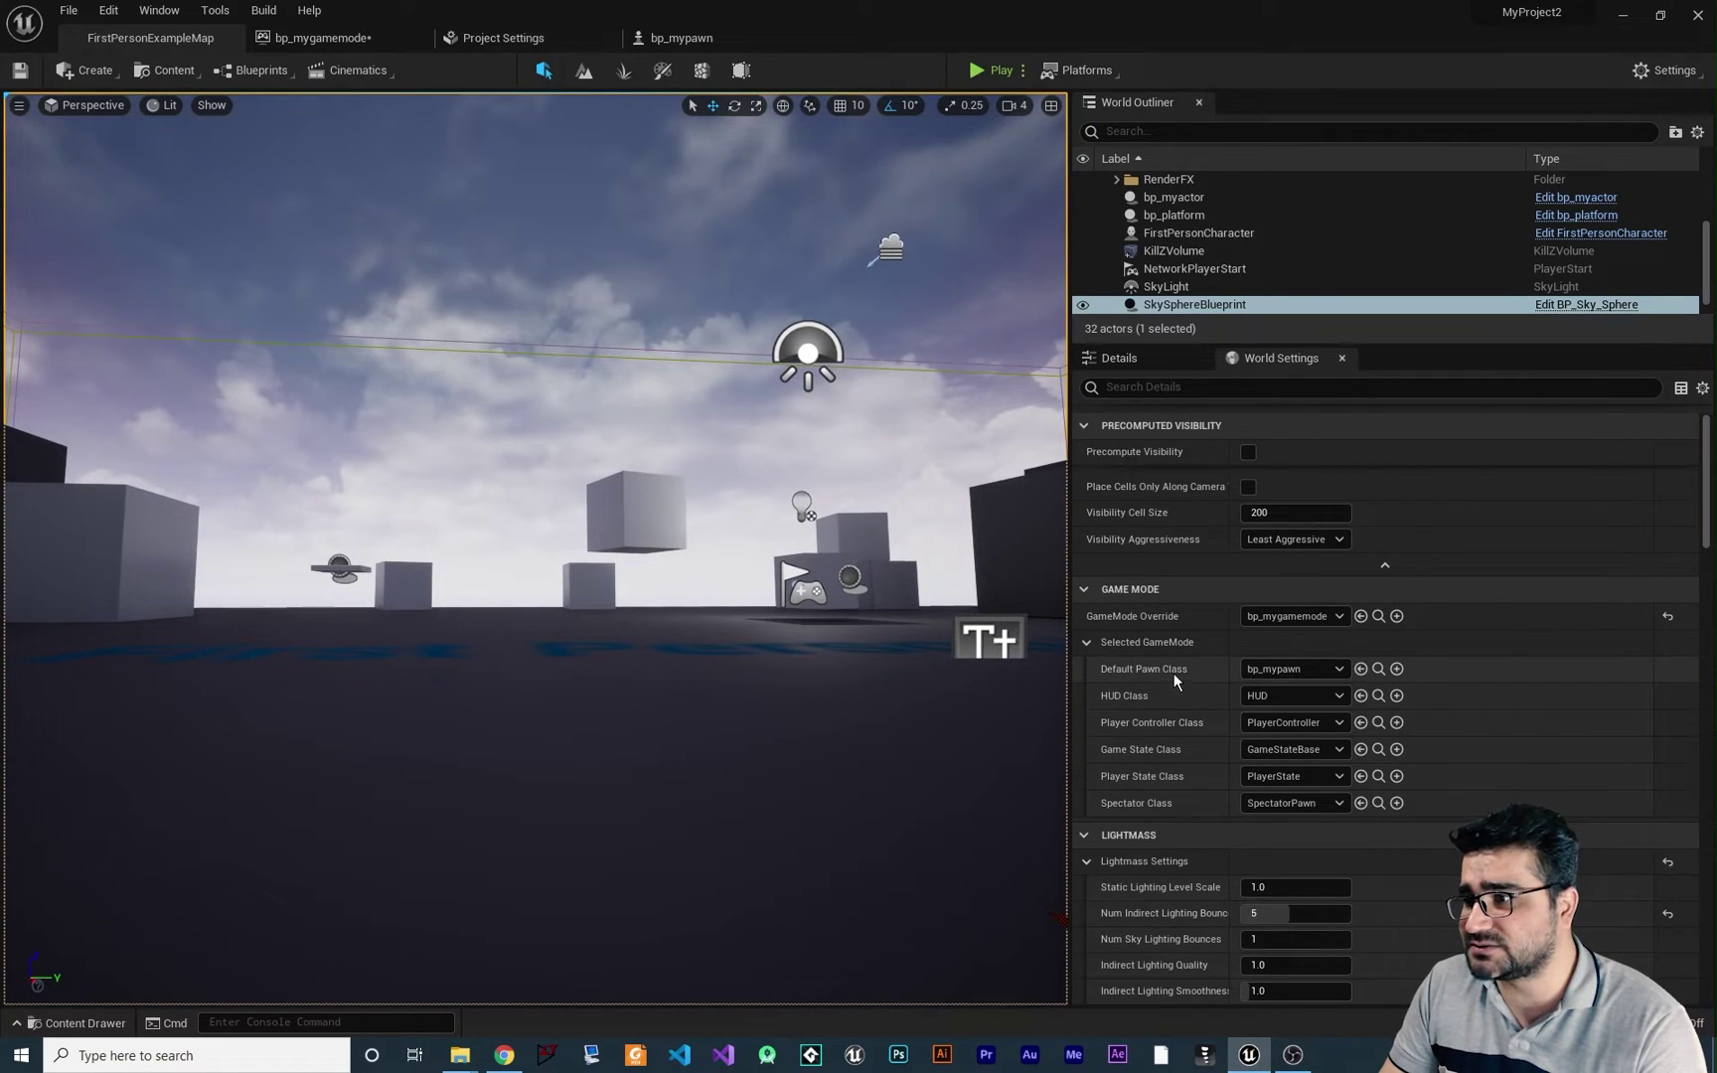
pyautogui.click(1278, 669)
pyautogui.click(1292, 672)
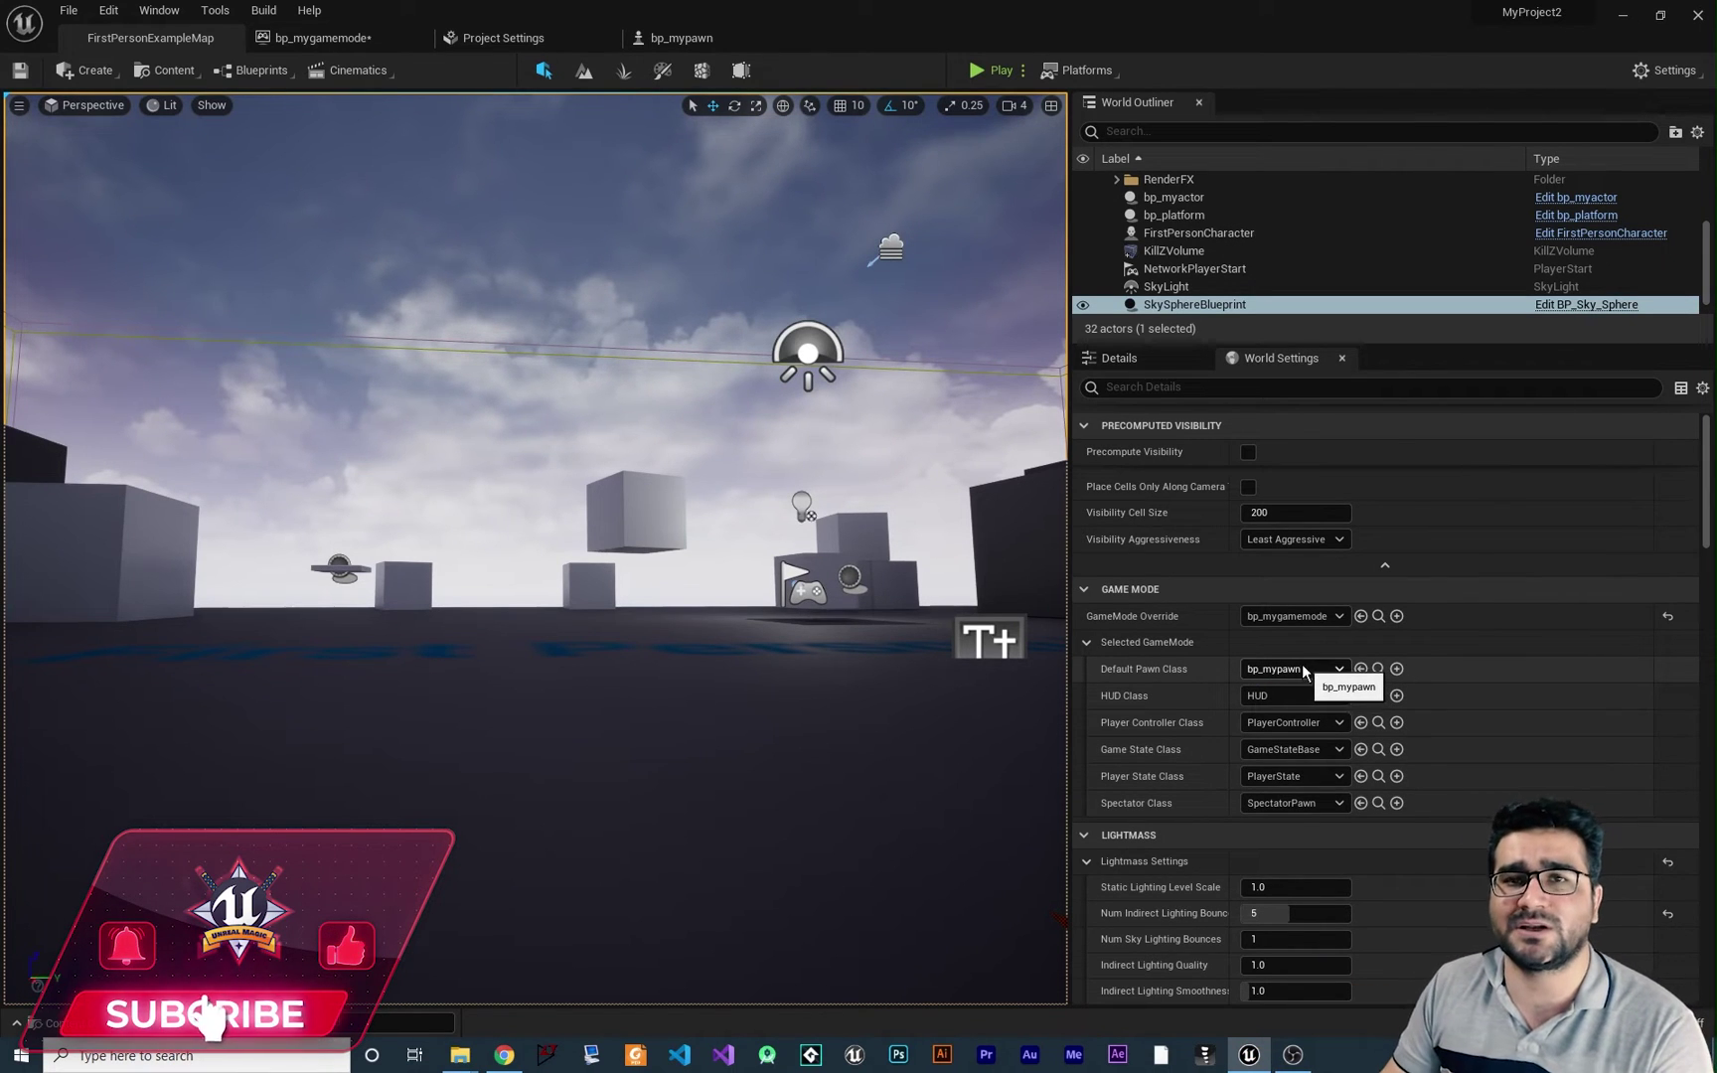
# - Delete FirstPersonCharacter from the FirstPersonExampleMap level
pyautogui.click(316, 38)
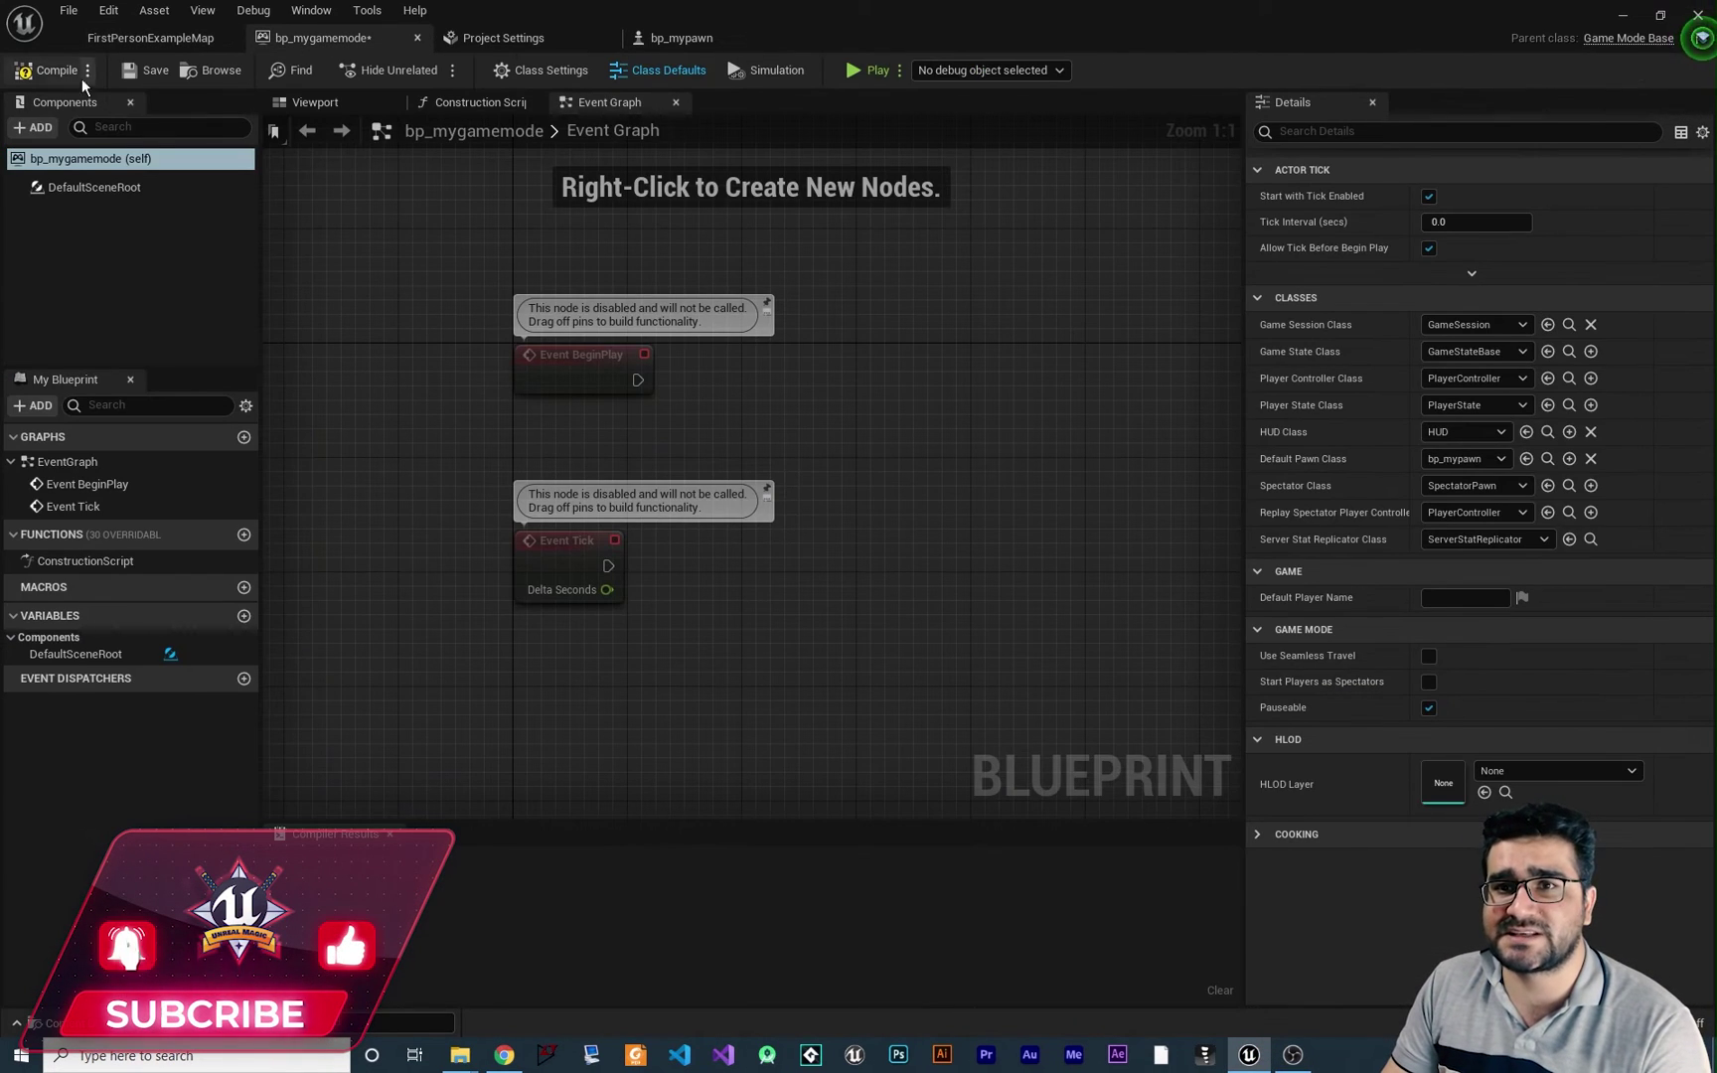
pyautogui.click(677, 35)
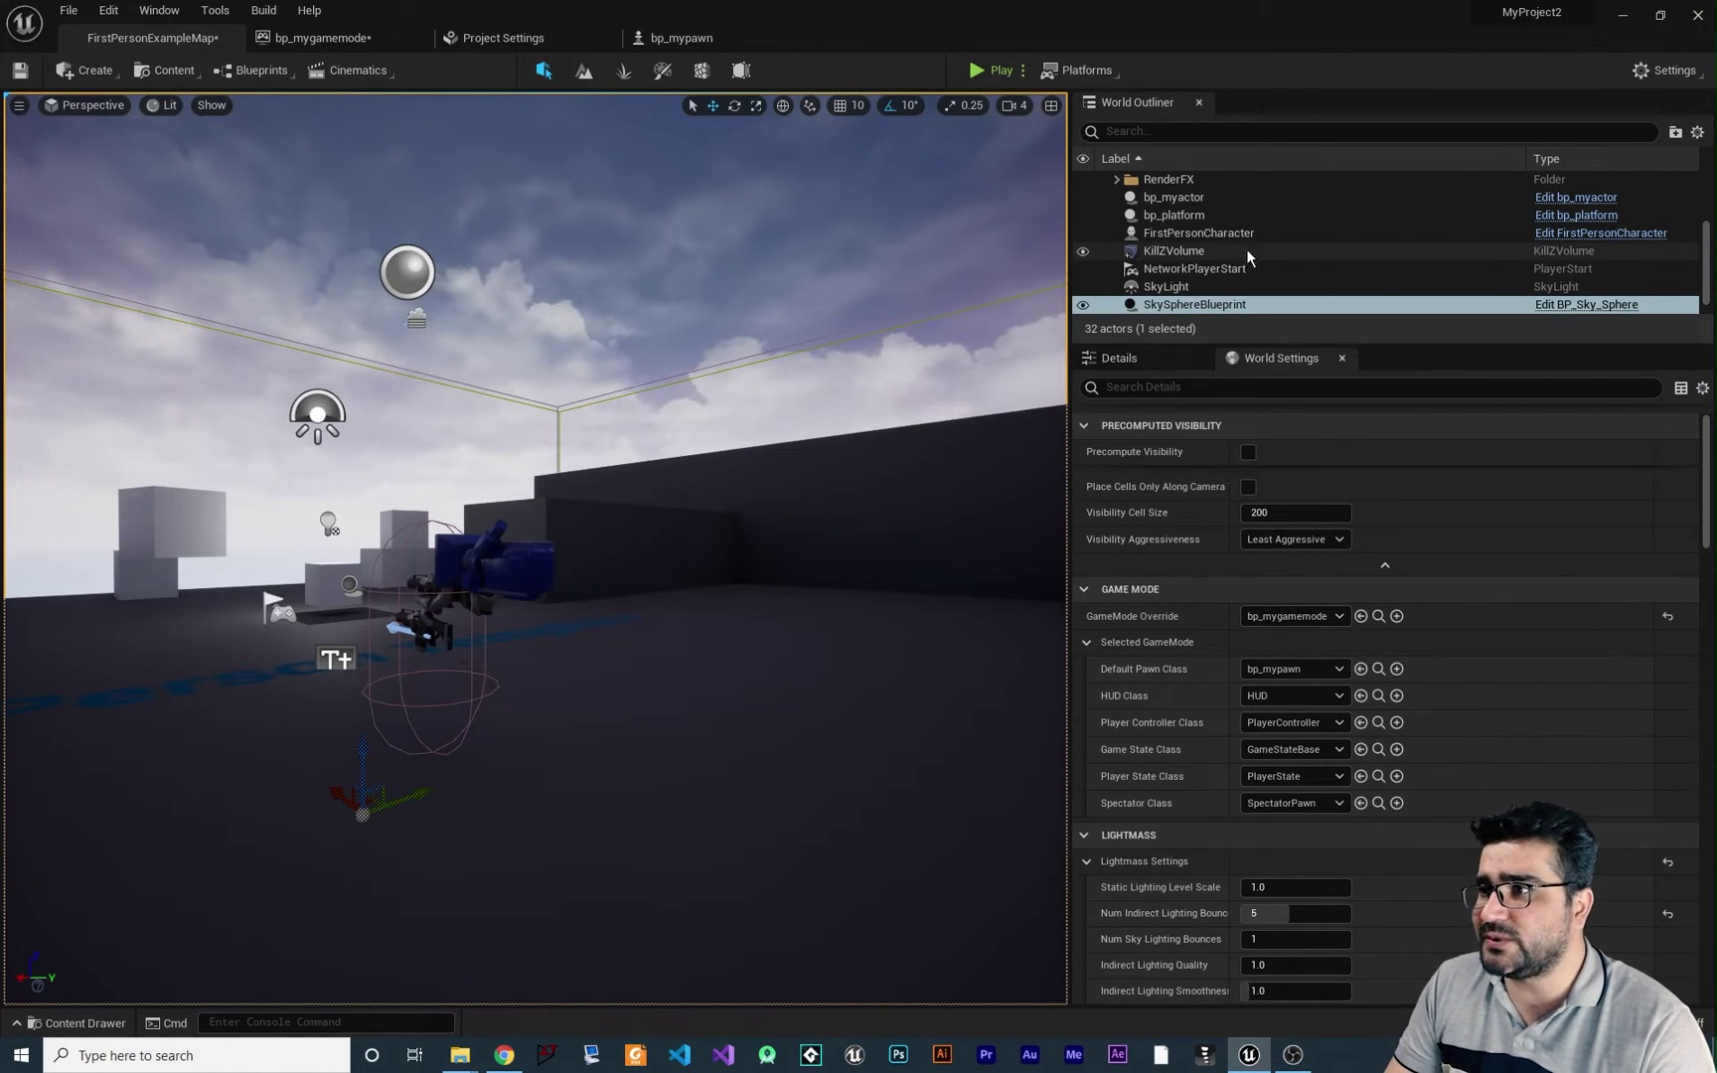
pyautogui.click(1224, 239)
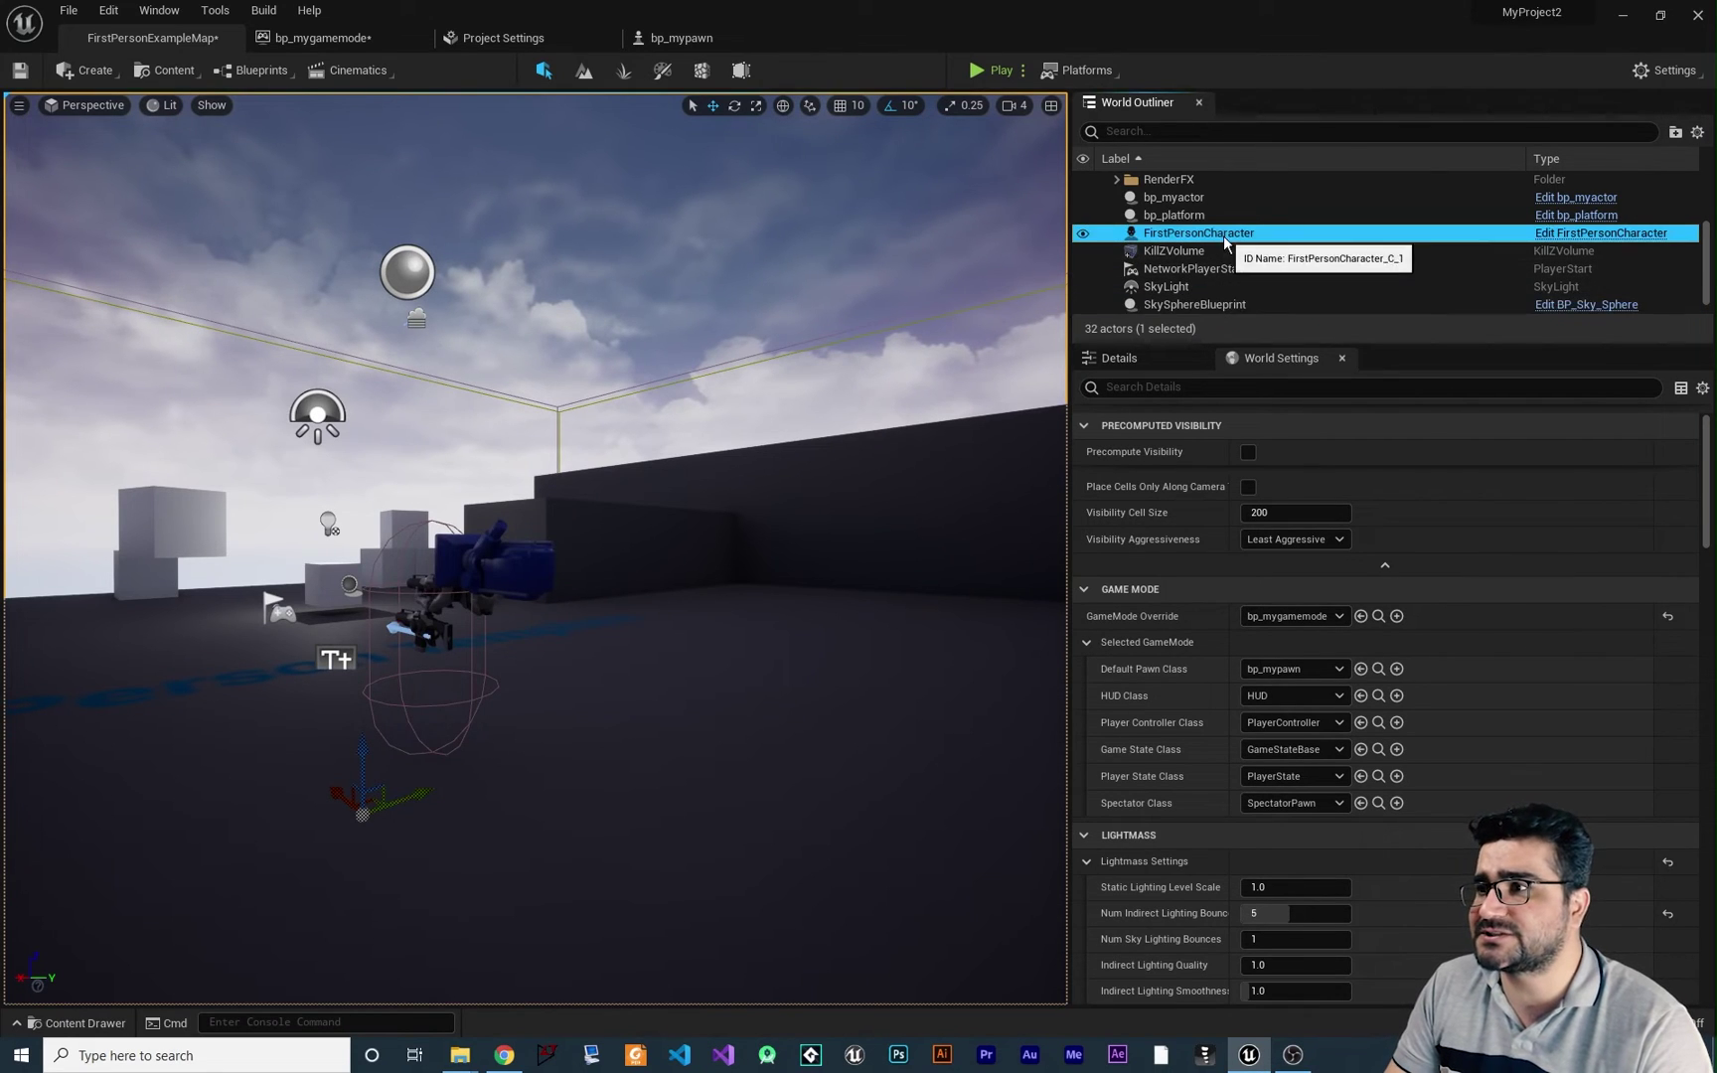
pyautogui.press('Delete')
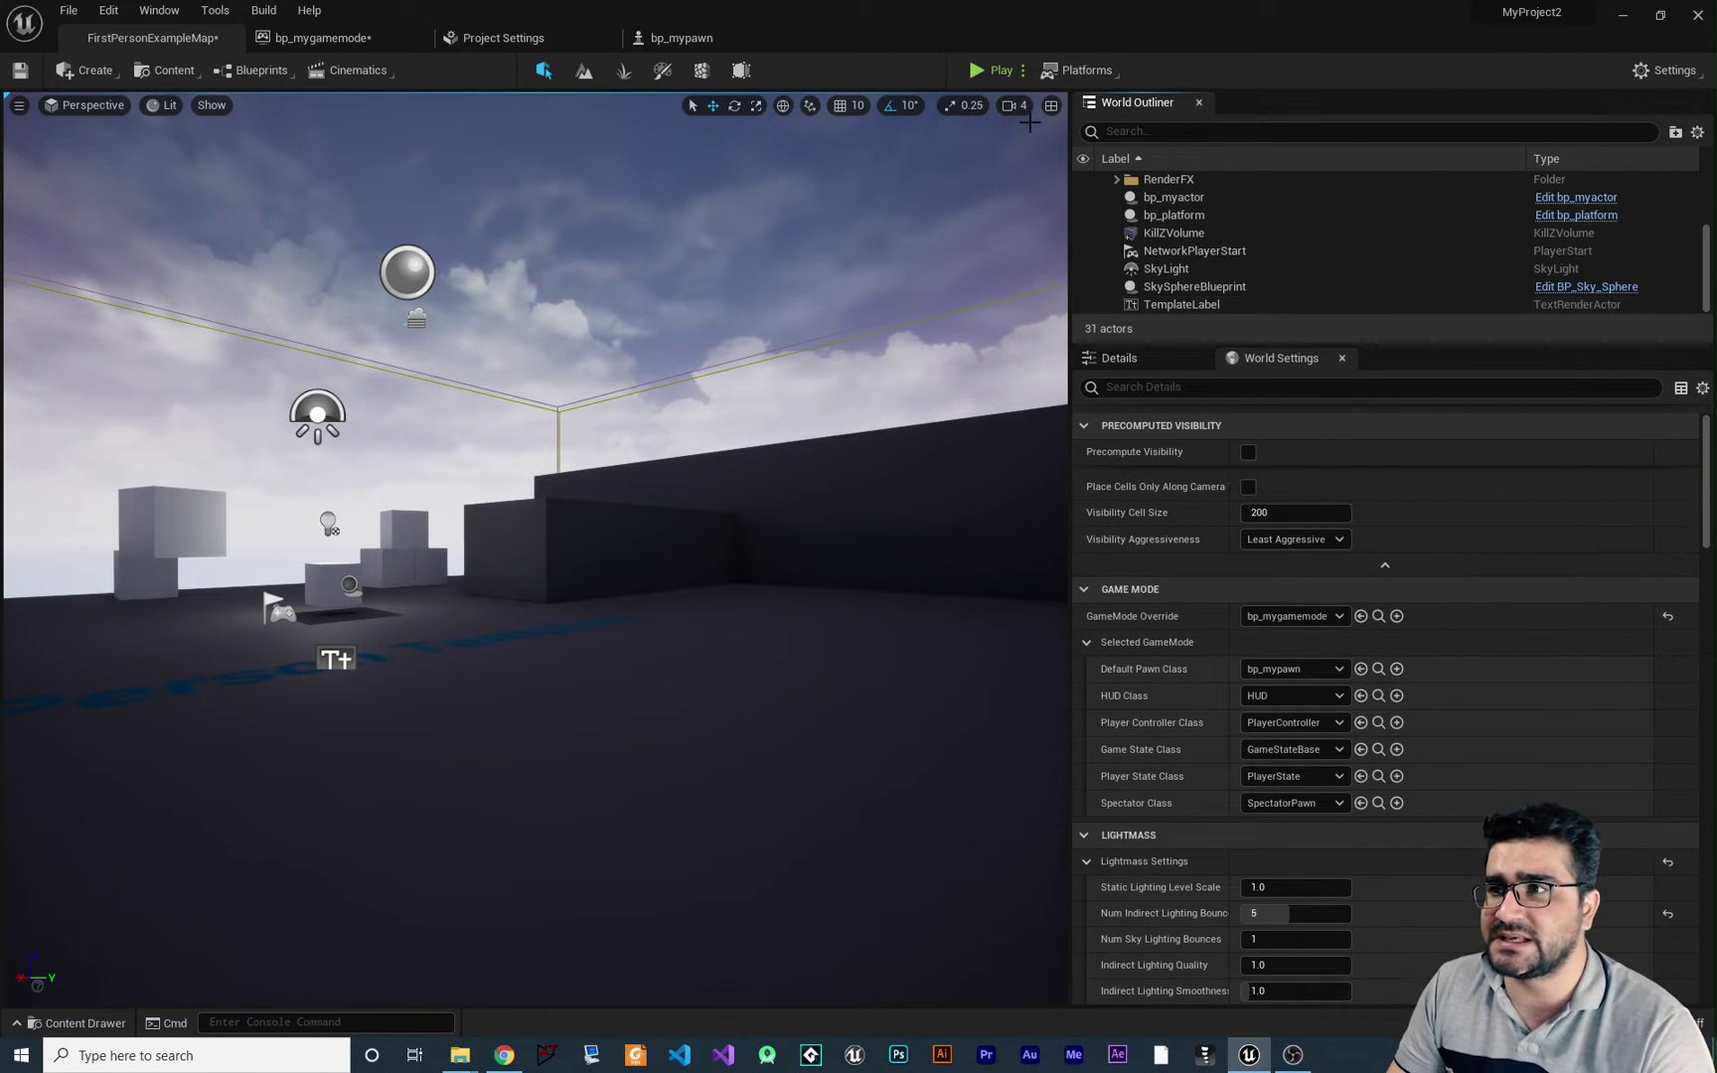
# - Test-play the level twice to confirm the sphere pawn spawns, then return to bp_mypawn
pyautogui.click(986, 70)
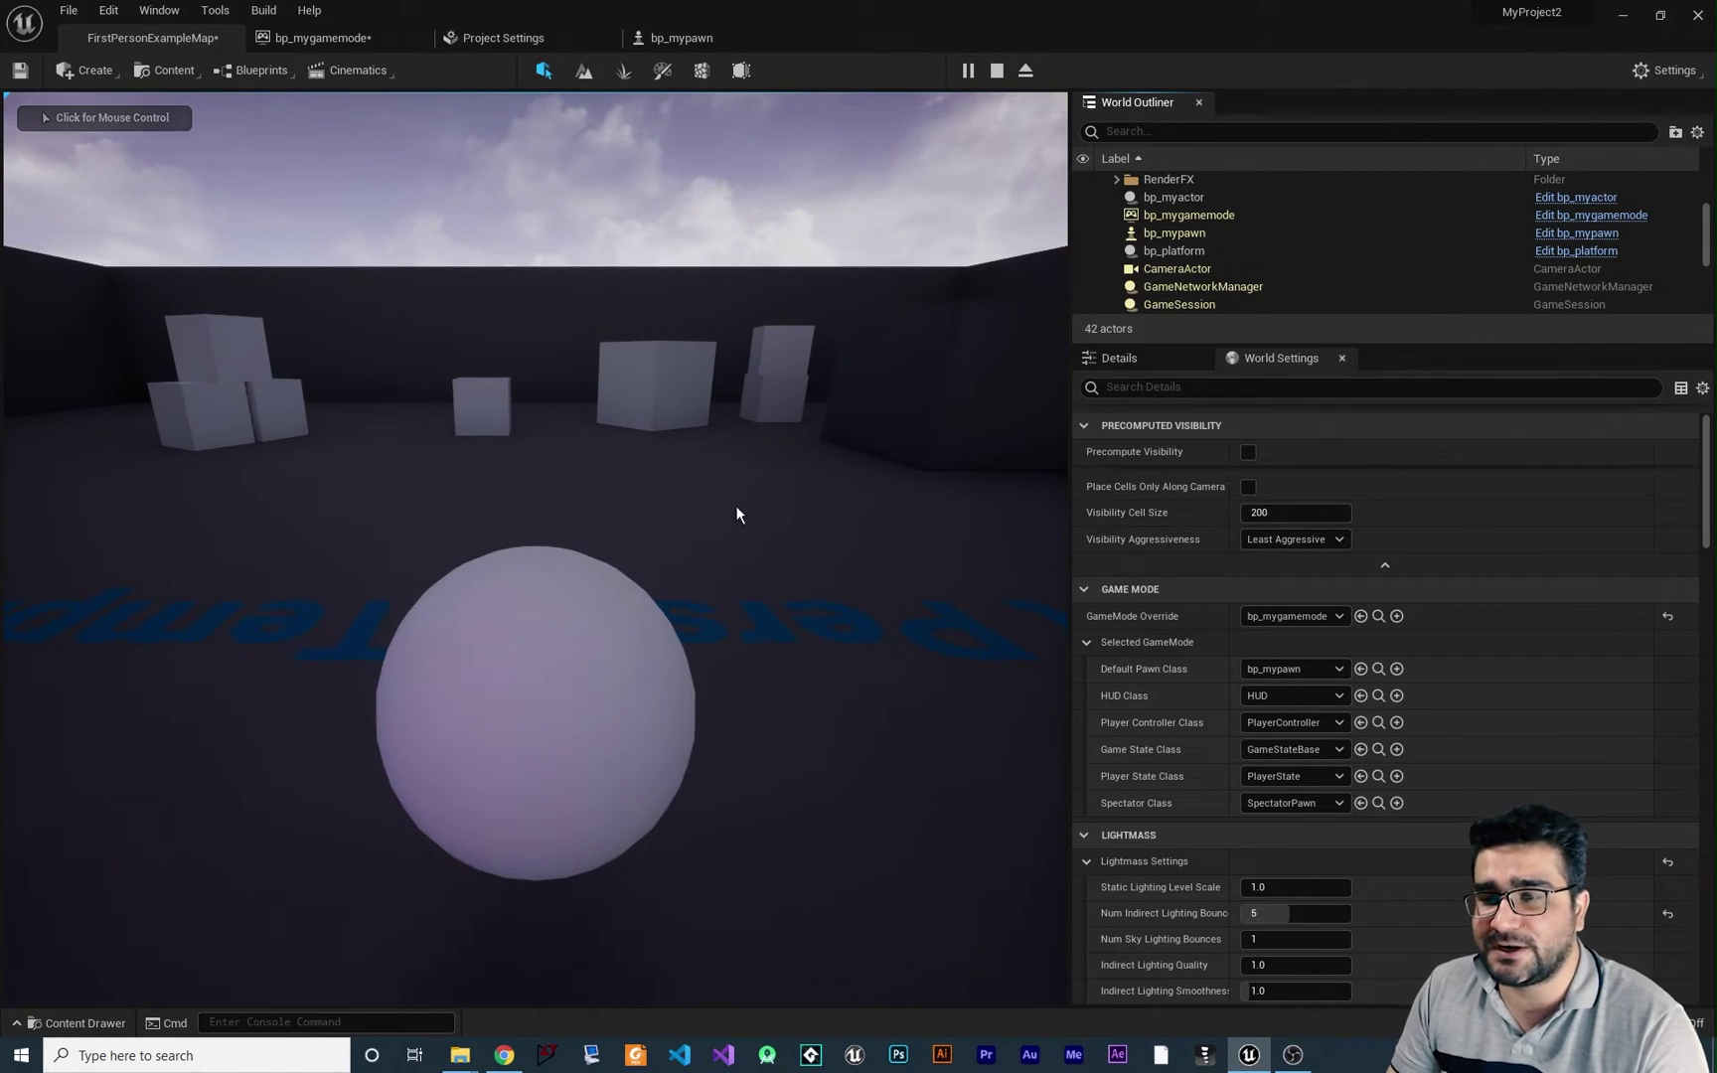
pyautogui.click(608, 795)
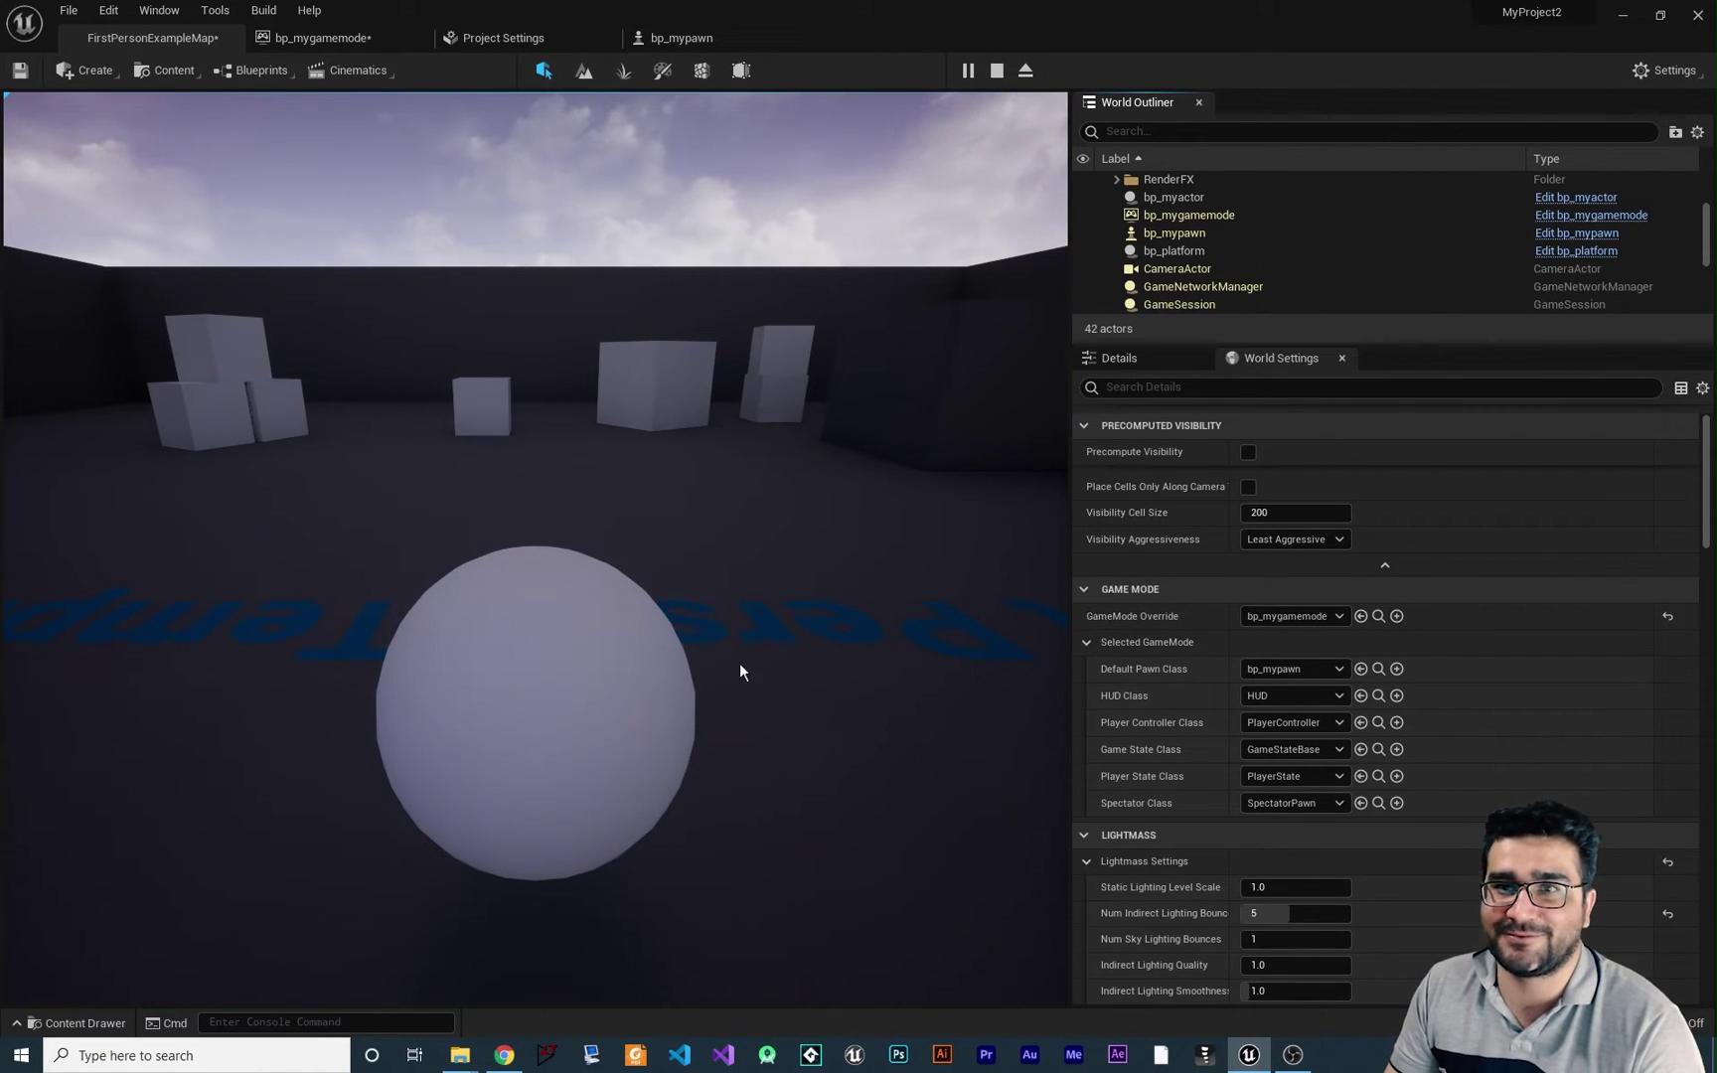
pyautogui.click(997, 73)
pyautogui.moveTo(646, 612); pyautogui.dragTo(824, 581, button='right')
pyautogui.click(544, 630)
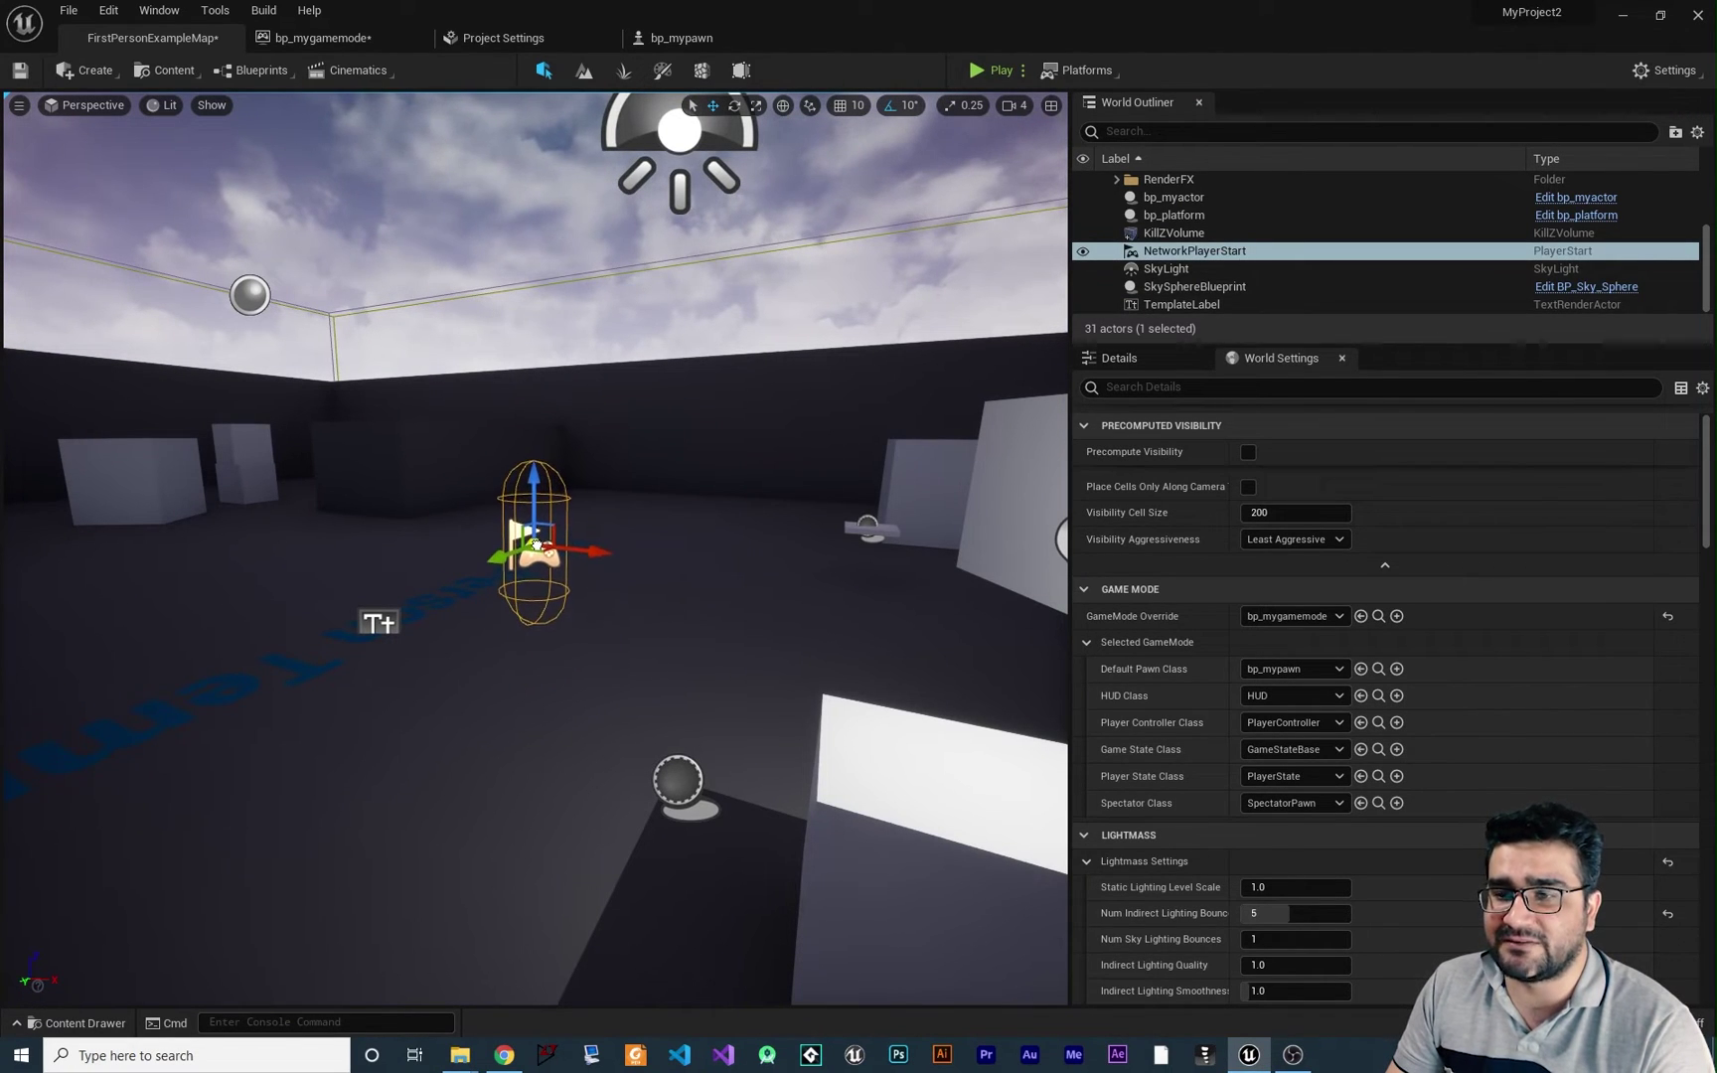
pyautogui.click(987, 69)
pyautogui.click(724, 515)
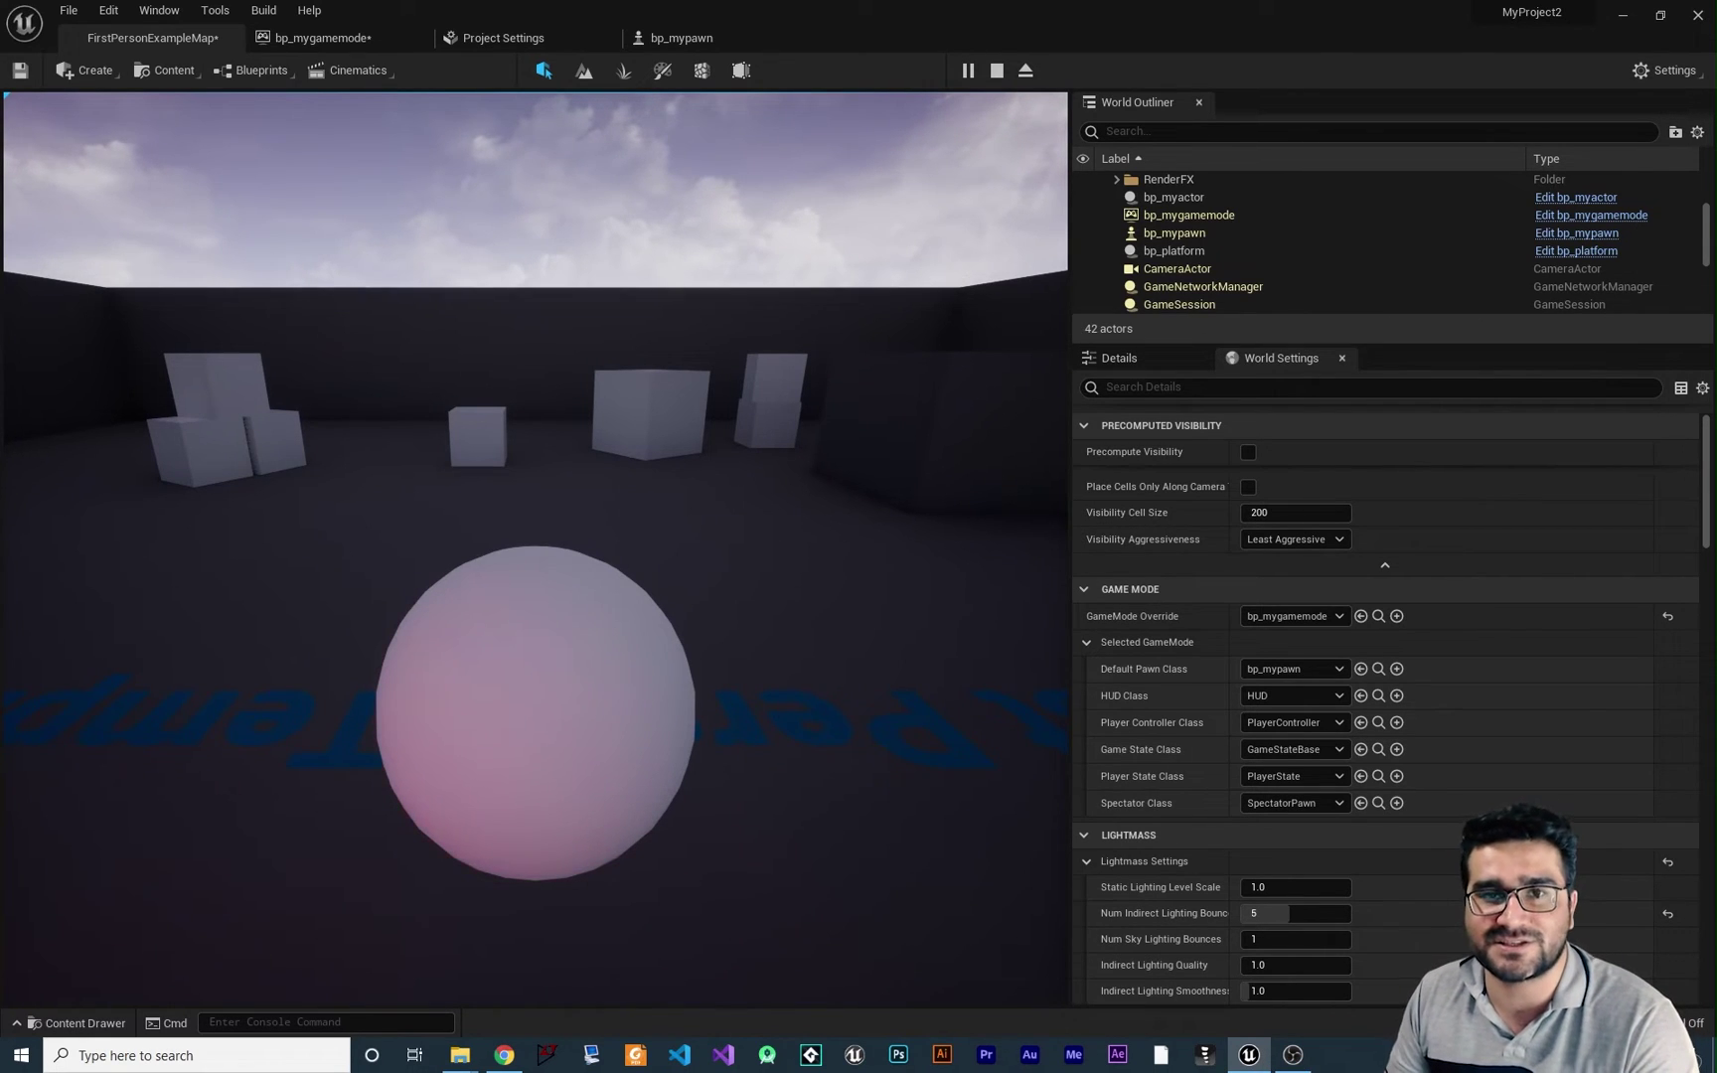
pyautogui.press('Escape')
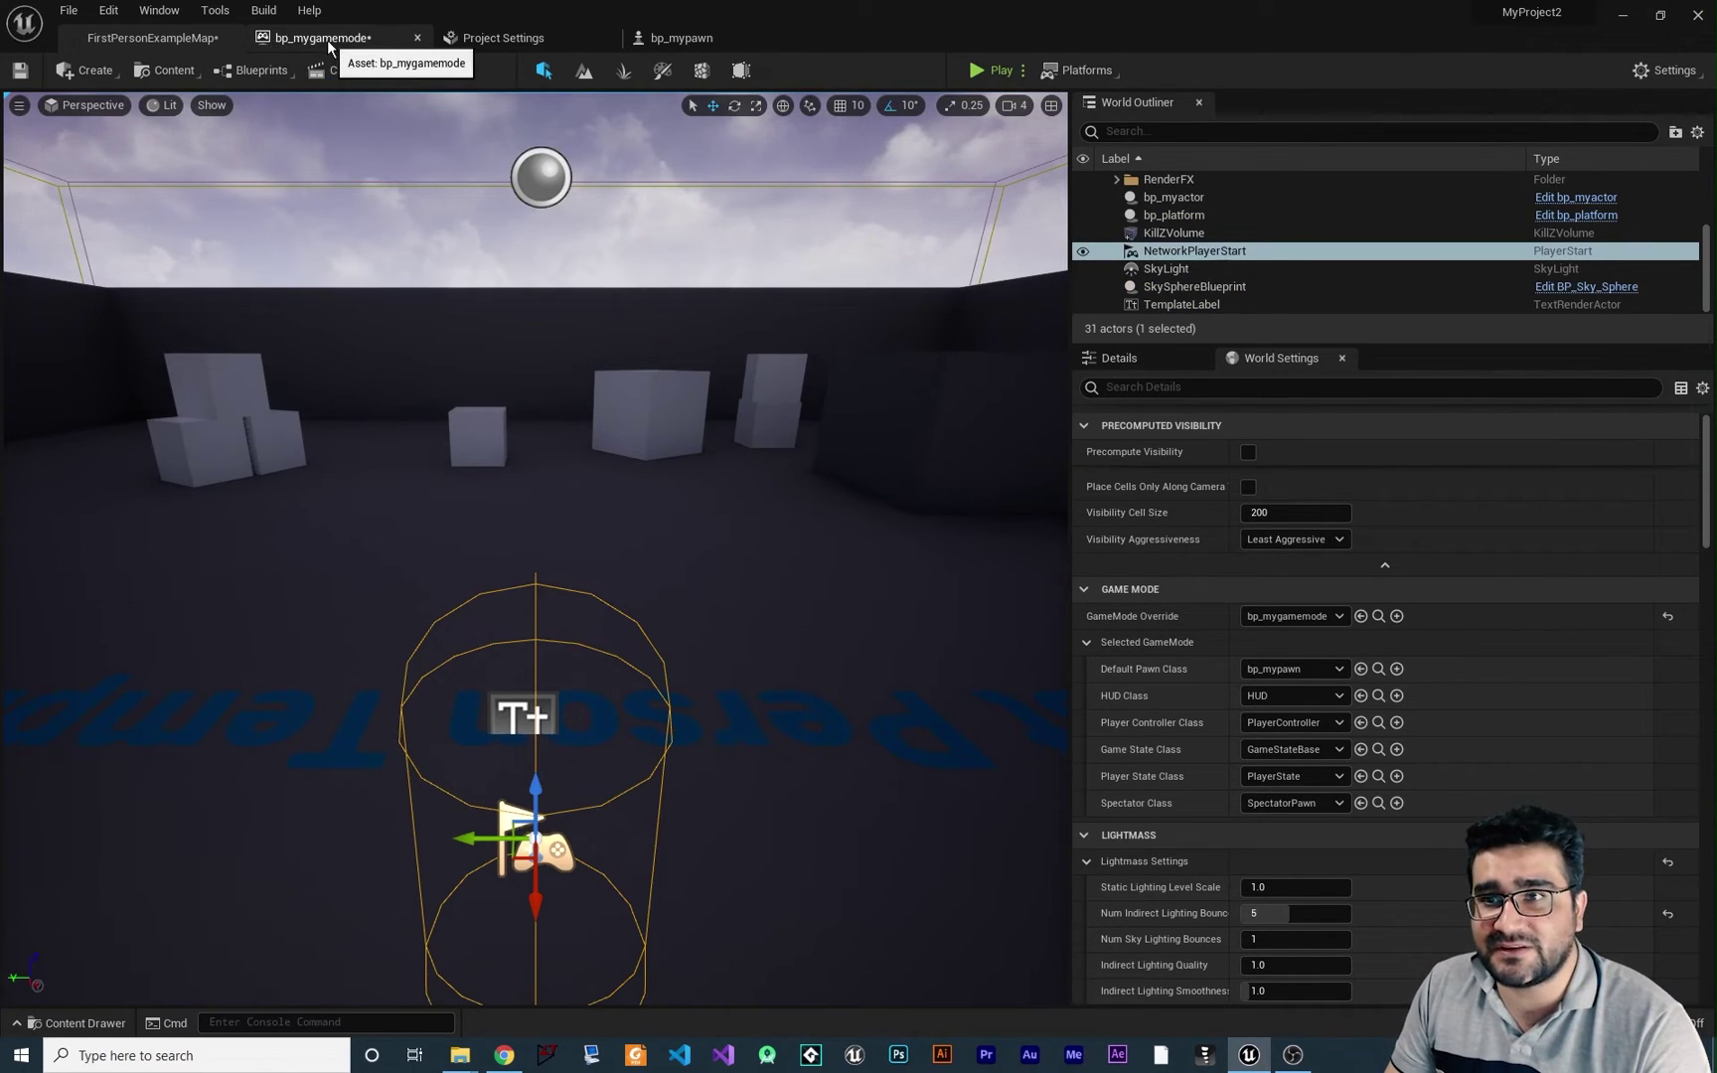
pyautogui.click(702, 39)
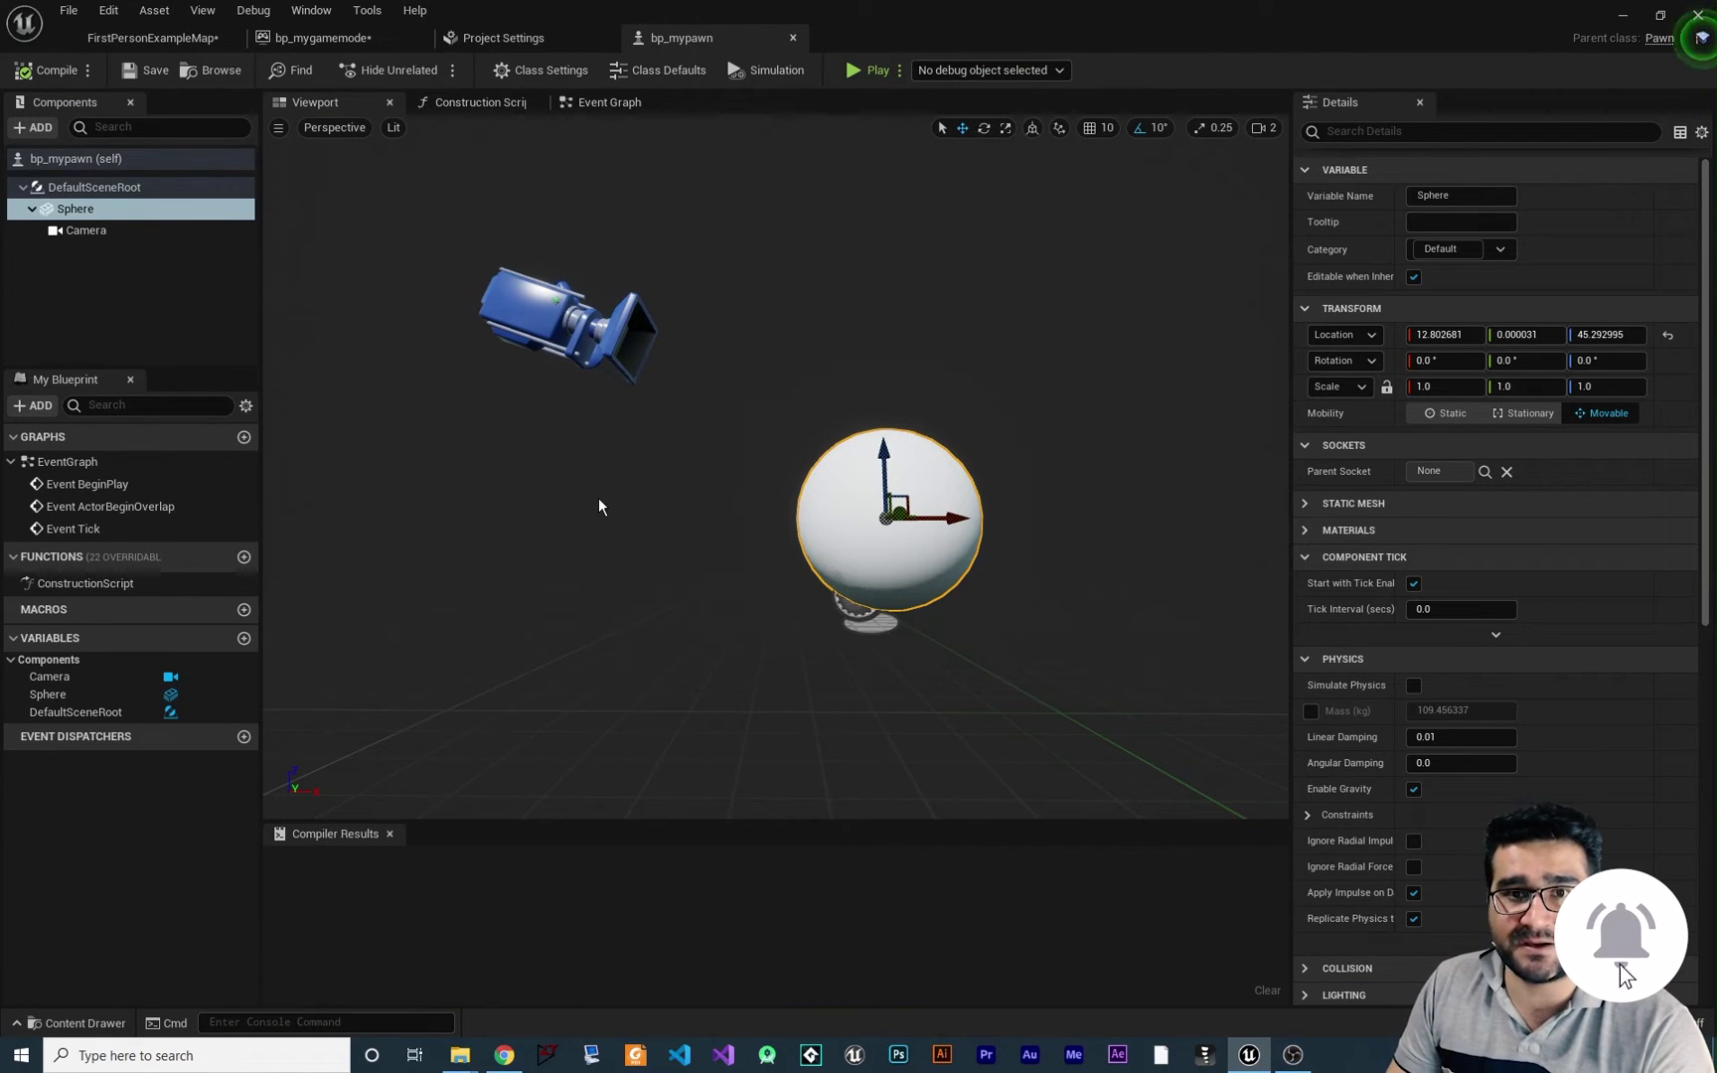
# - Add a SpringArm under DefaultSceneRoot and move the Camera from Sphere onto SpringArm
pyautogui.click(59, 159)
pyautogui.click(33, 127)
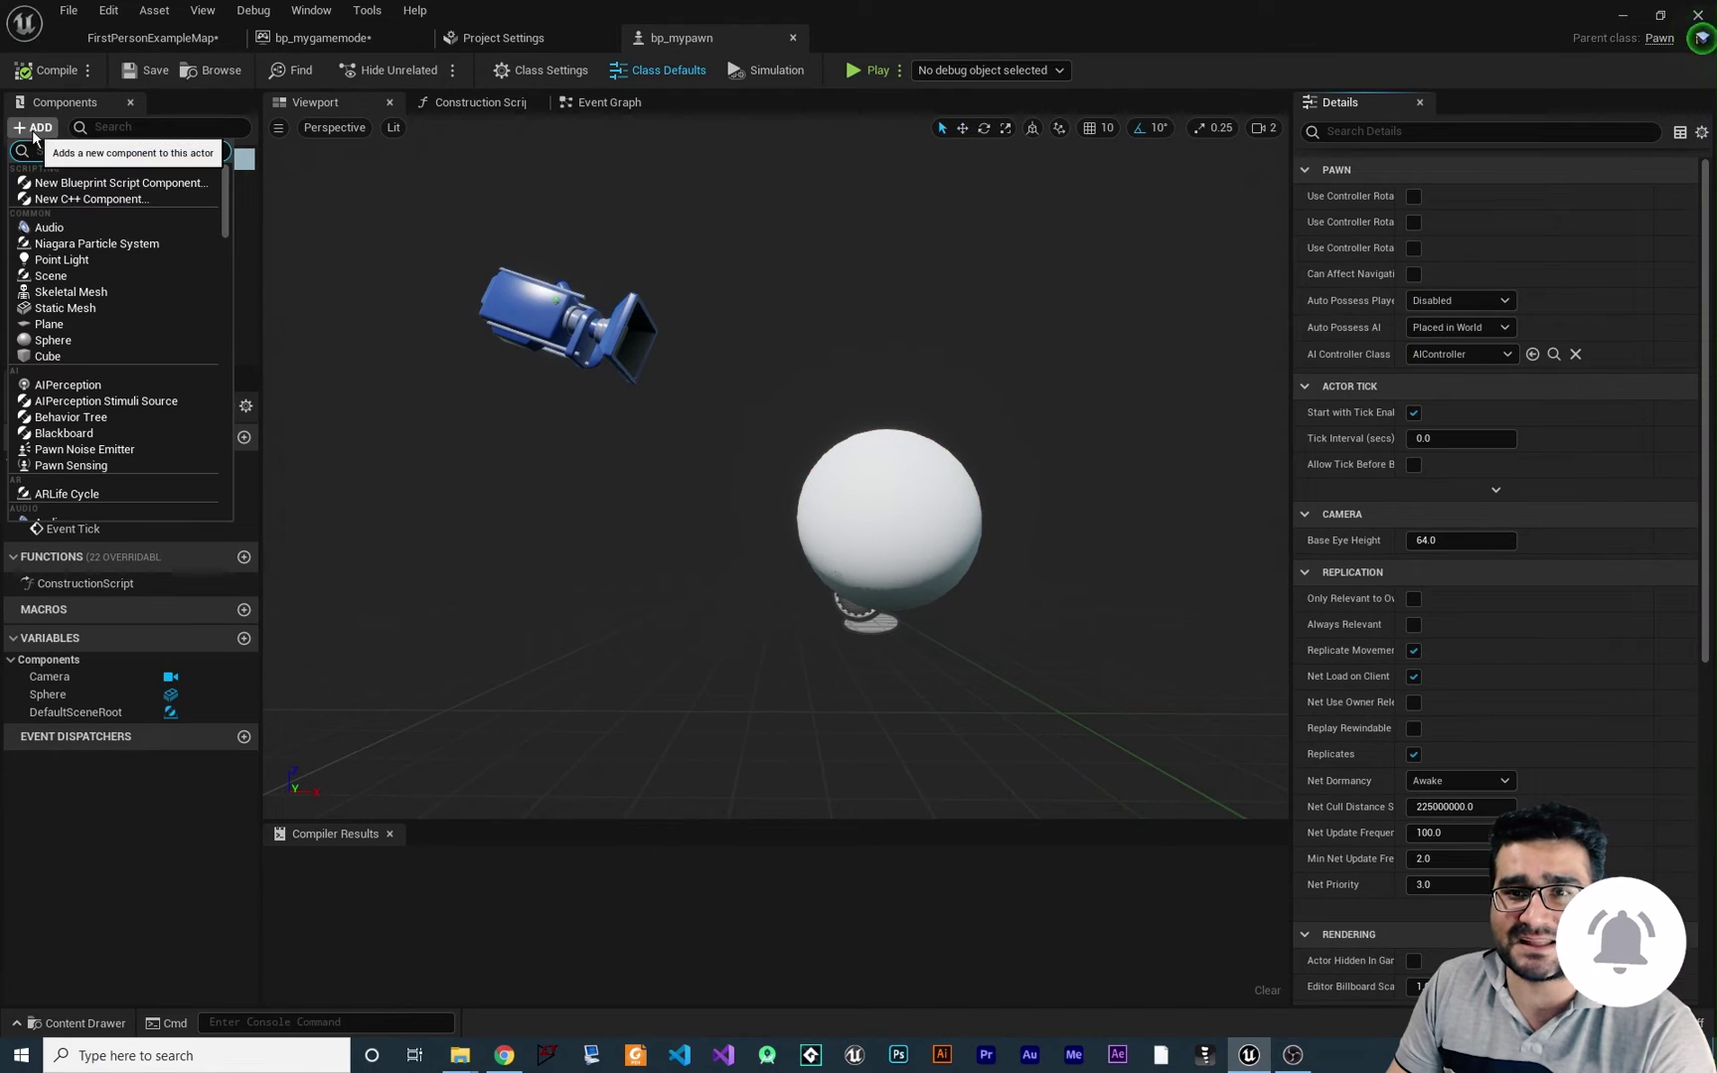
pyautogui.moveTo(225, 221); pyautogui.dragTo(227, 268)
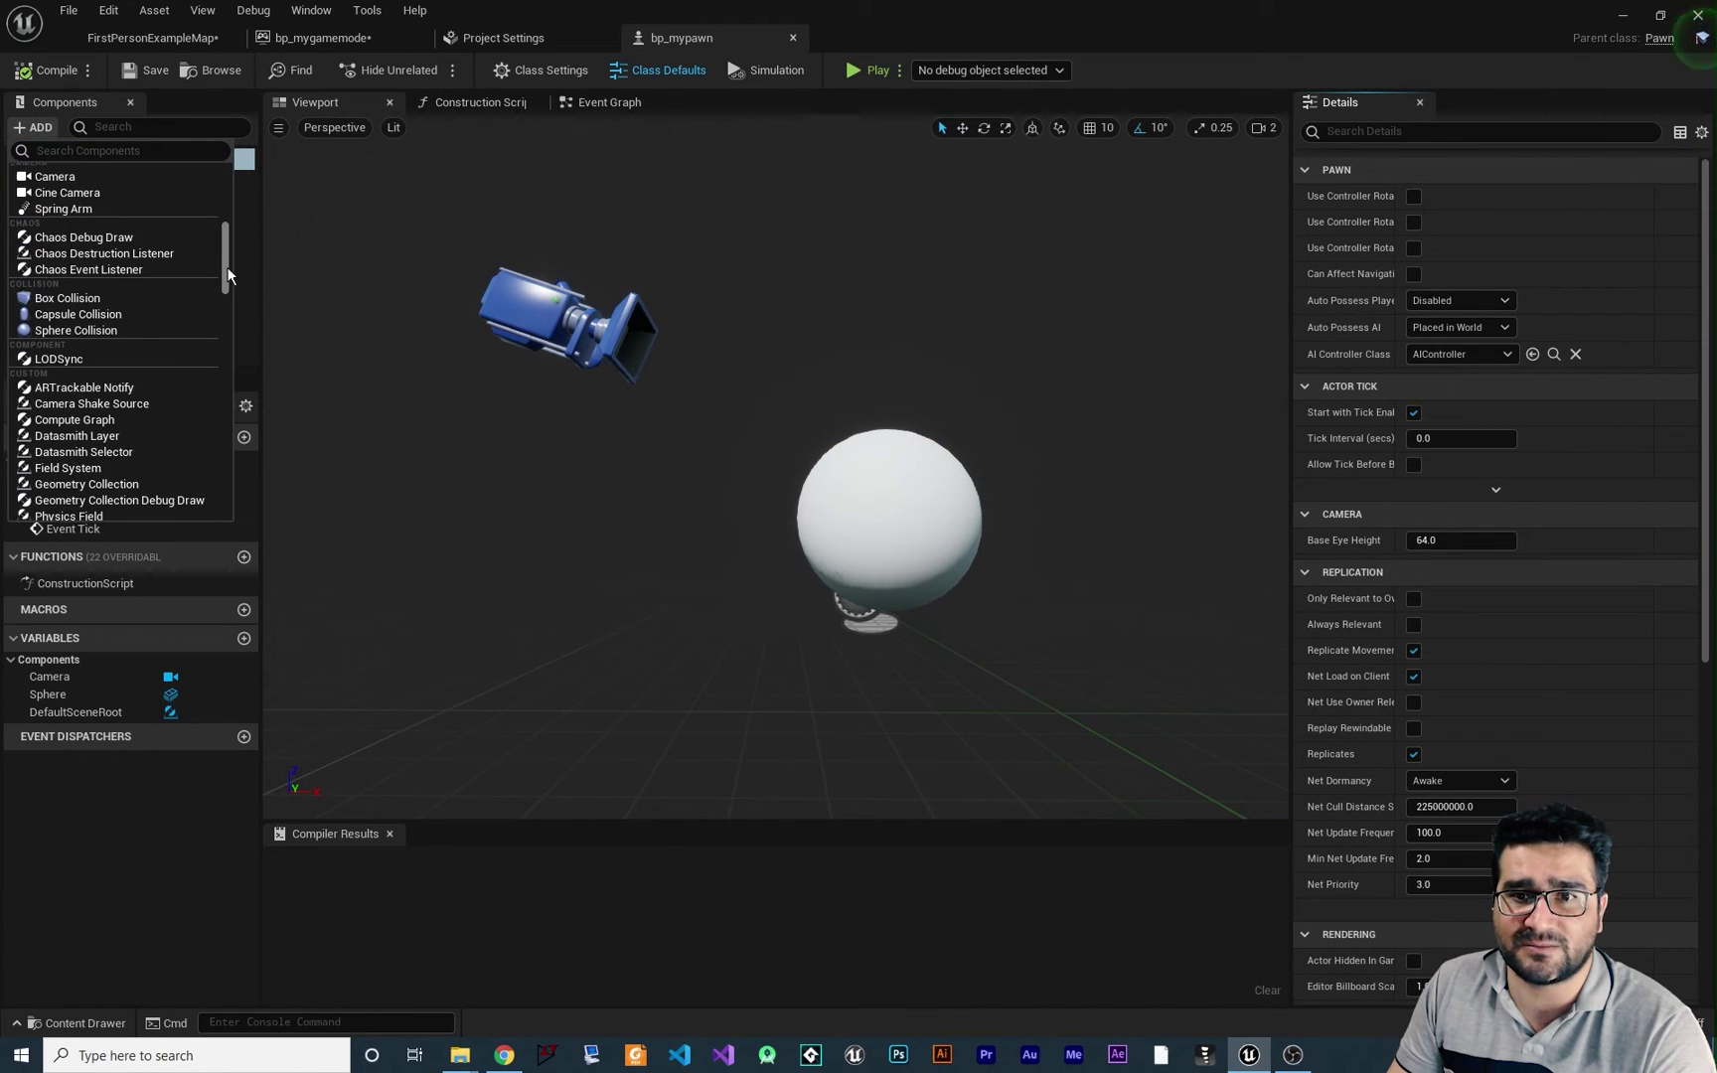
pyautogui.click(106, 368)
pyautogui.click(92, 329)
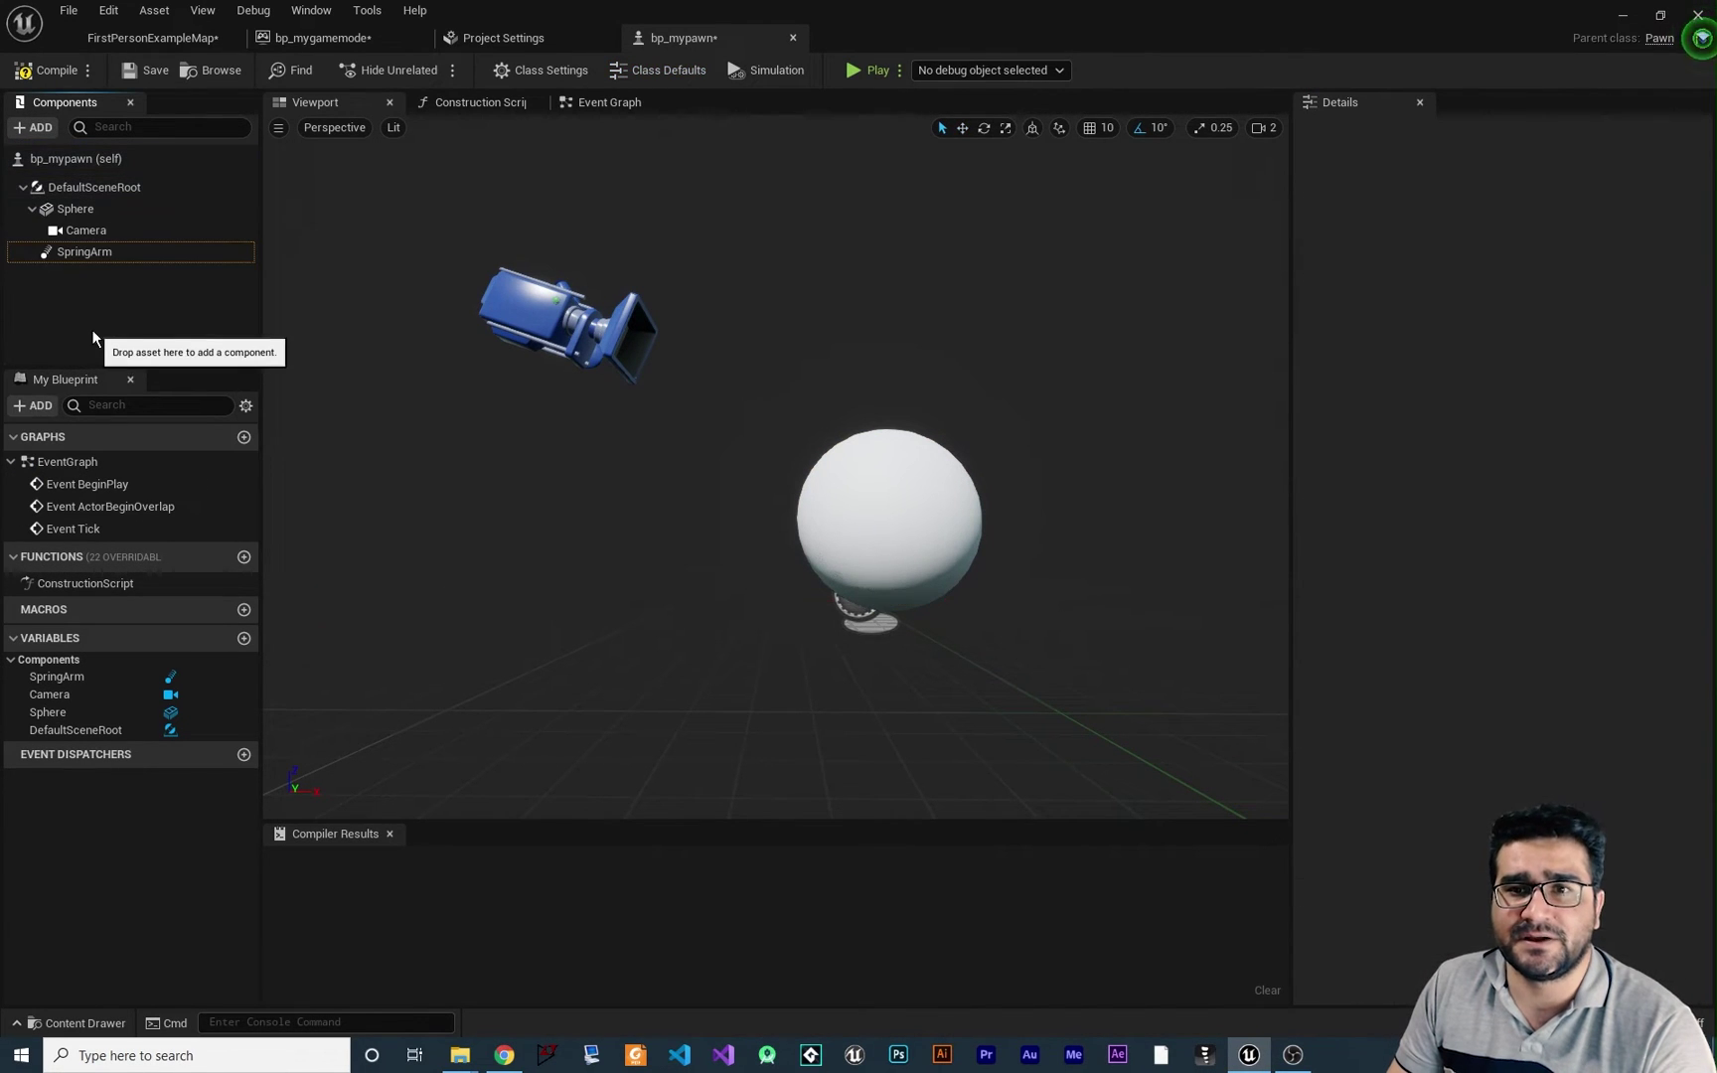
pyautogui.moveTo(85, 231); pyautogui.dragTo(104, 254)
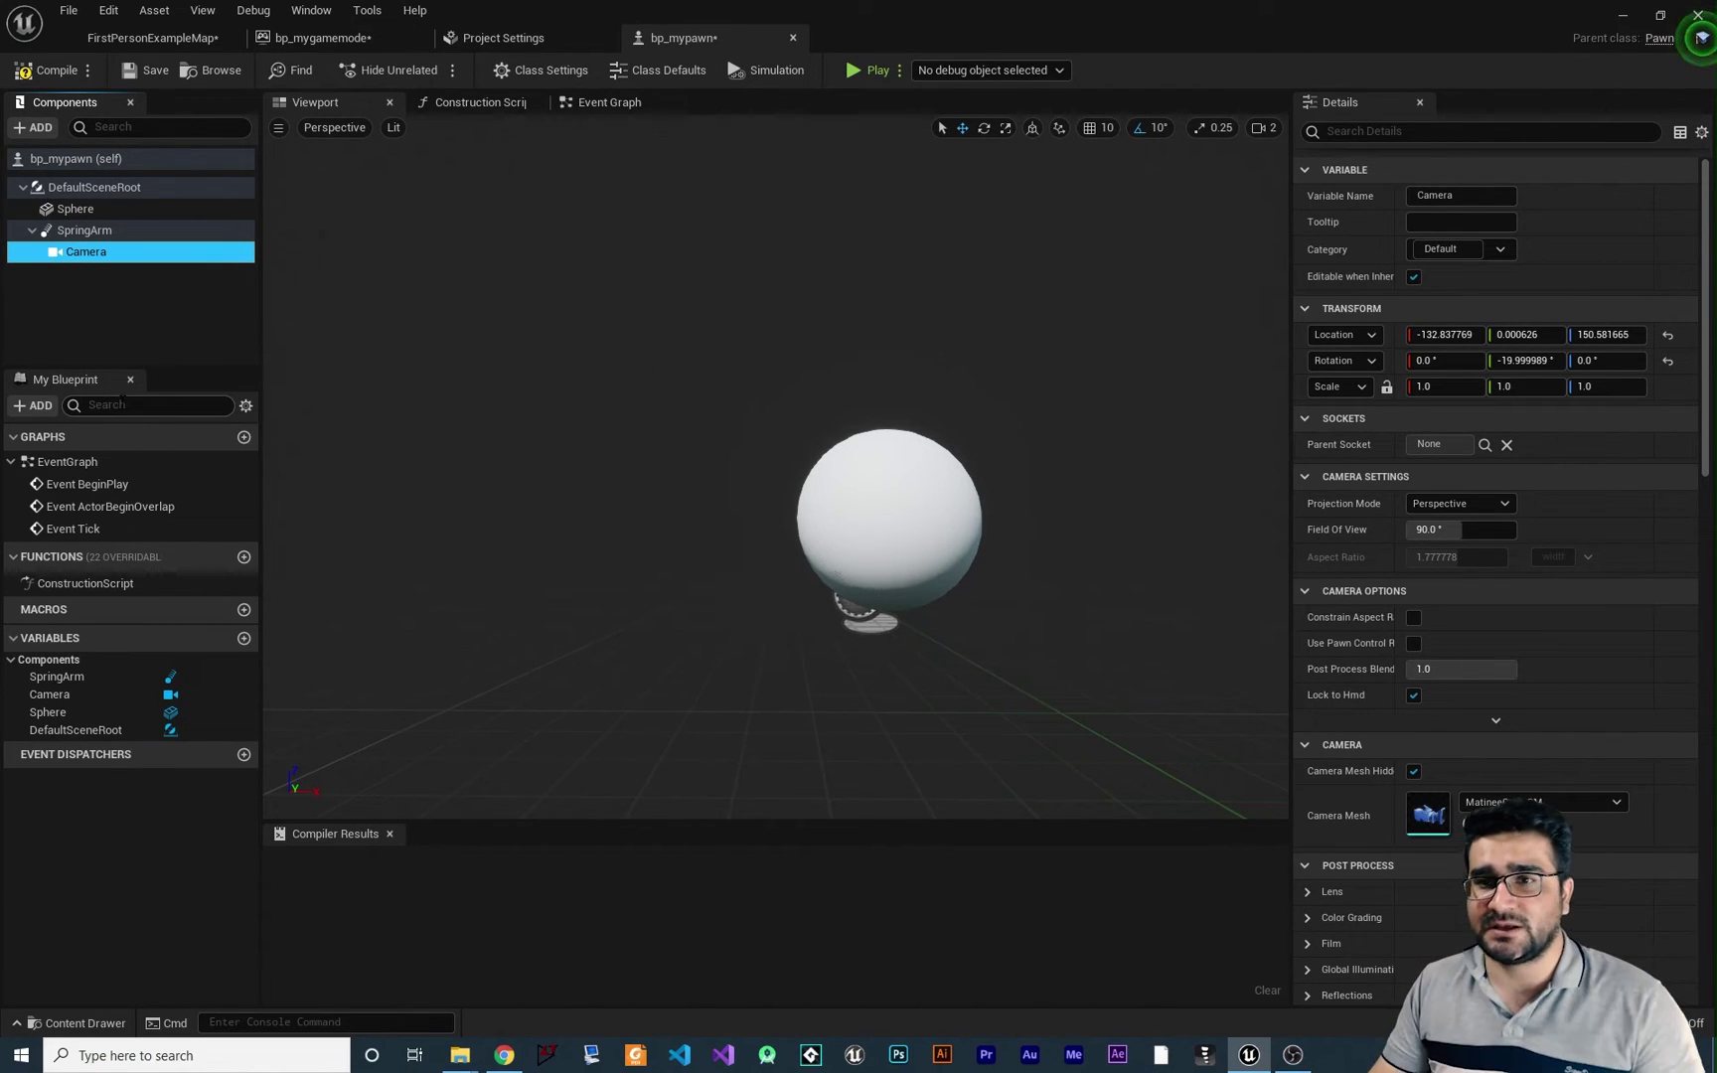
pyautogui.moveTo(884, 559); pyautogui.dragTo(845, 560, button='right')
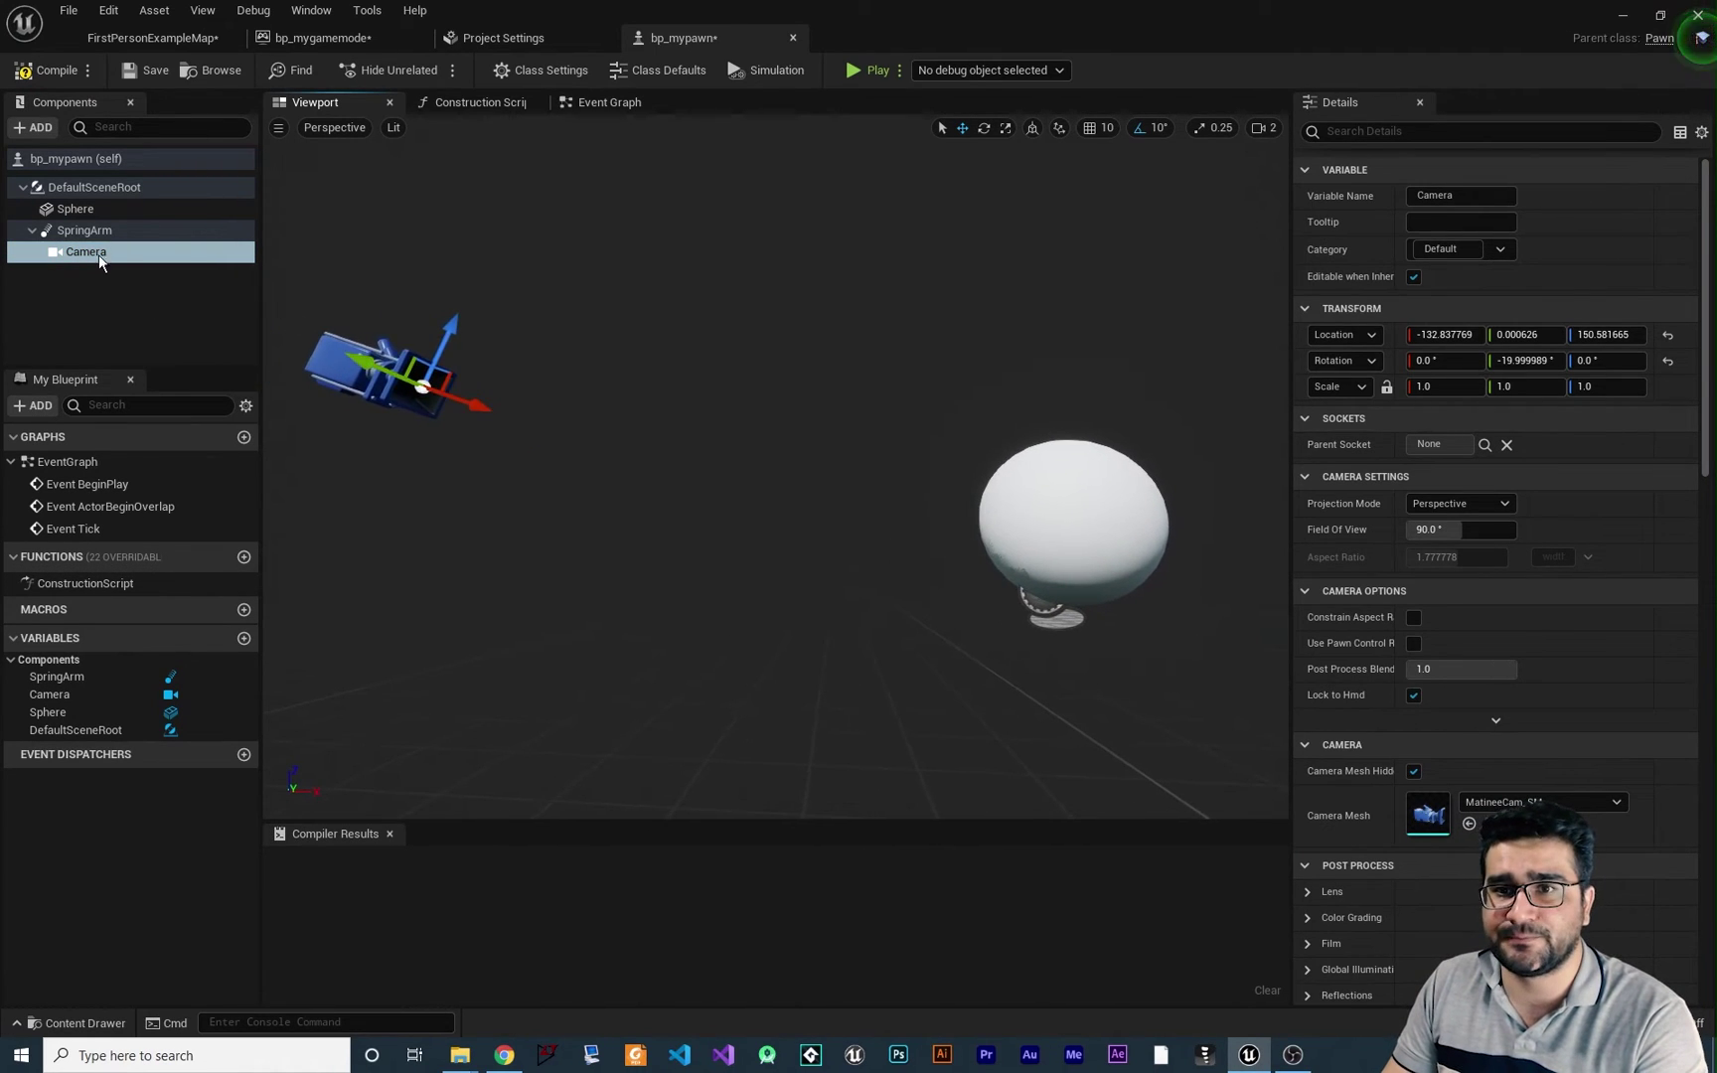
pyautogui.click(63, 231)
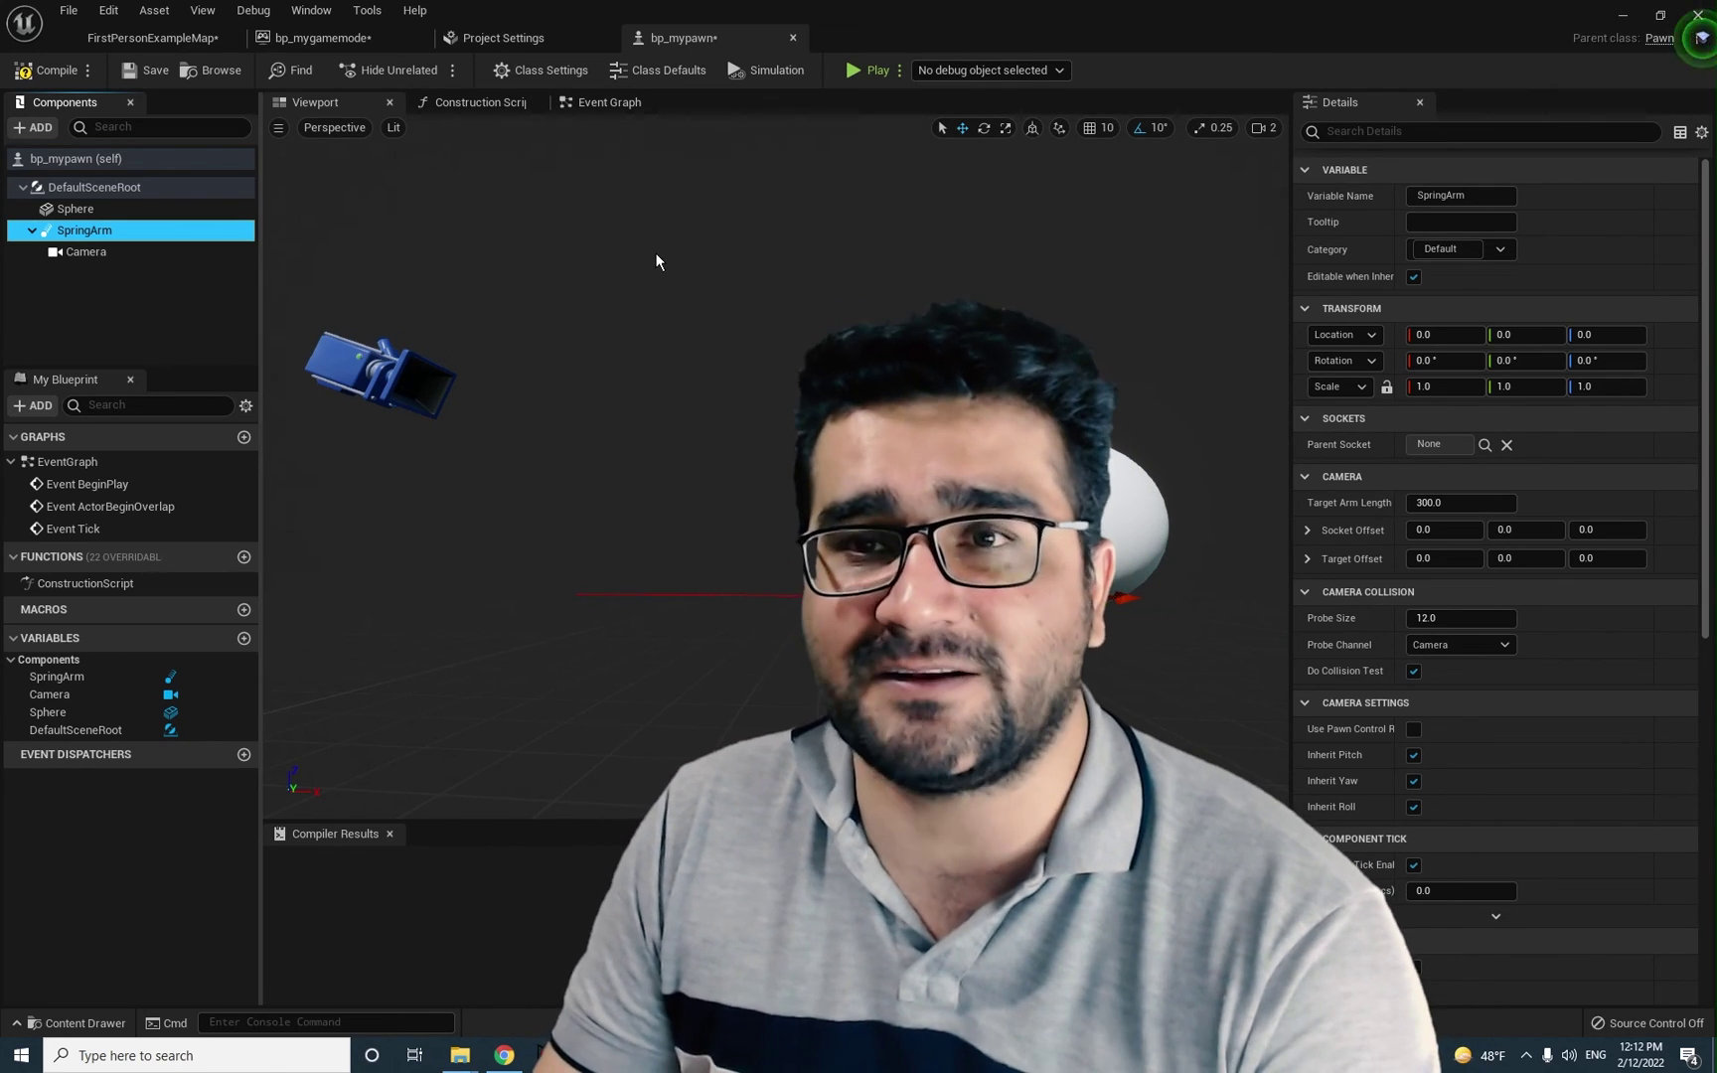
# - Save bp_mypawn with its Camera on the SpringArm at 300.0 arm length
pyautogui.hotkey('ctrl', 's')
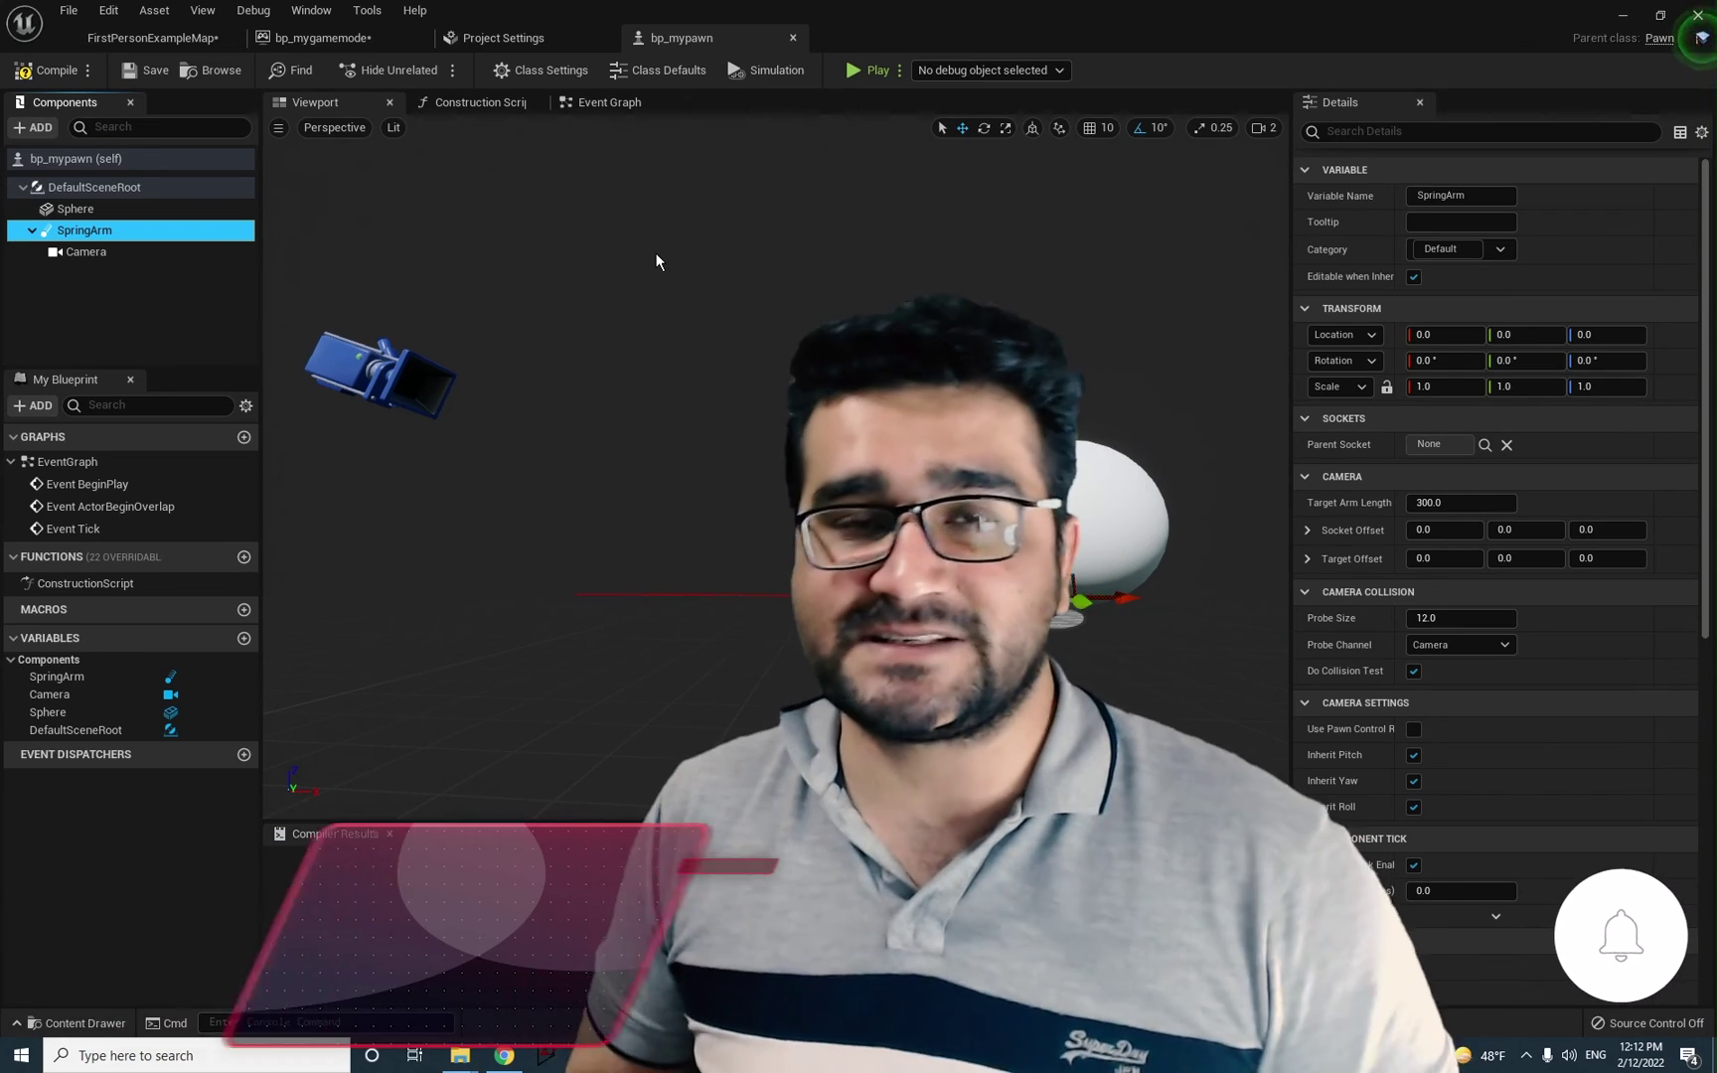